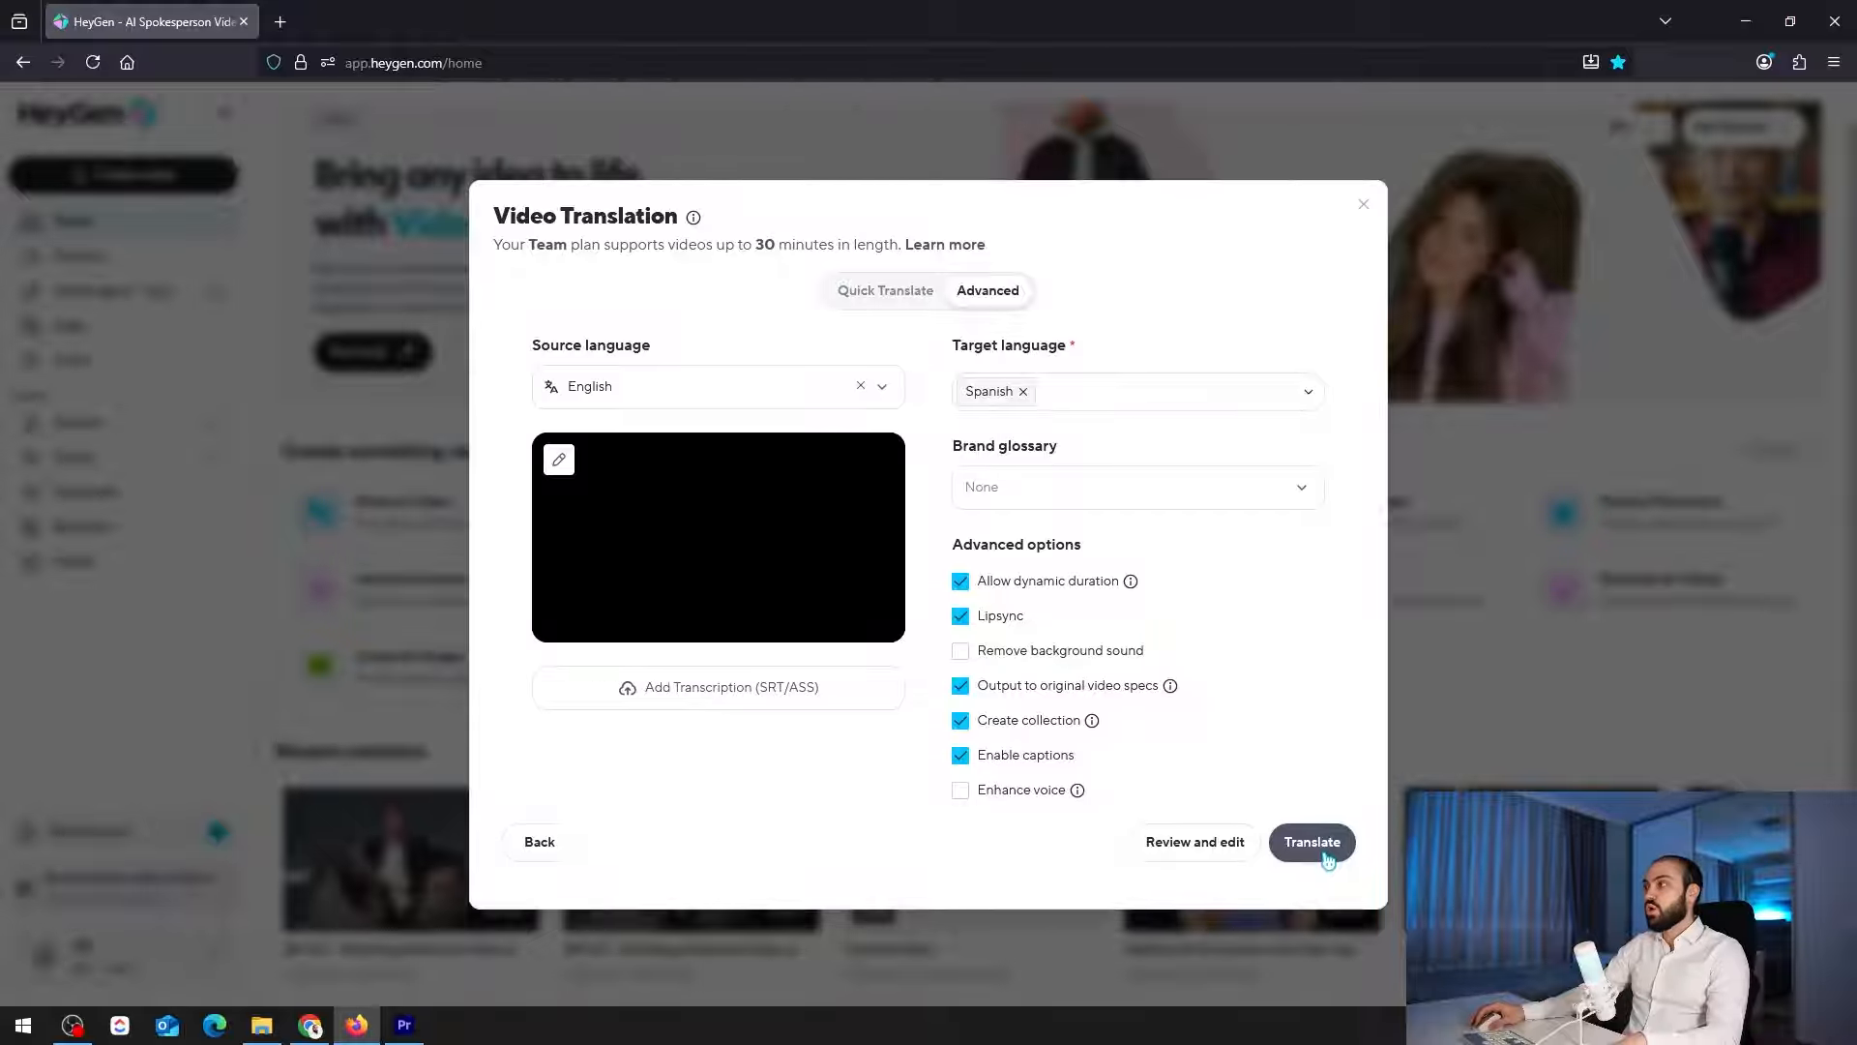
Start the Spanish translation with dynamic duration, lipsync and captions enabled, and download the finished Translation Footage.mp4
click(1330, 854)
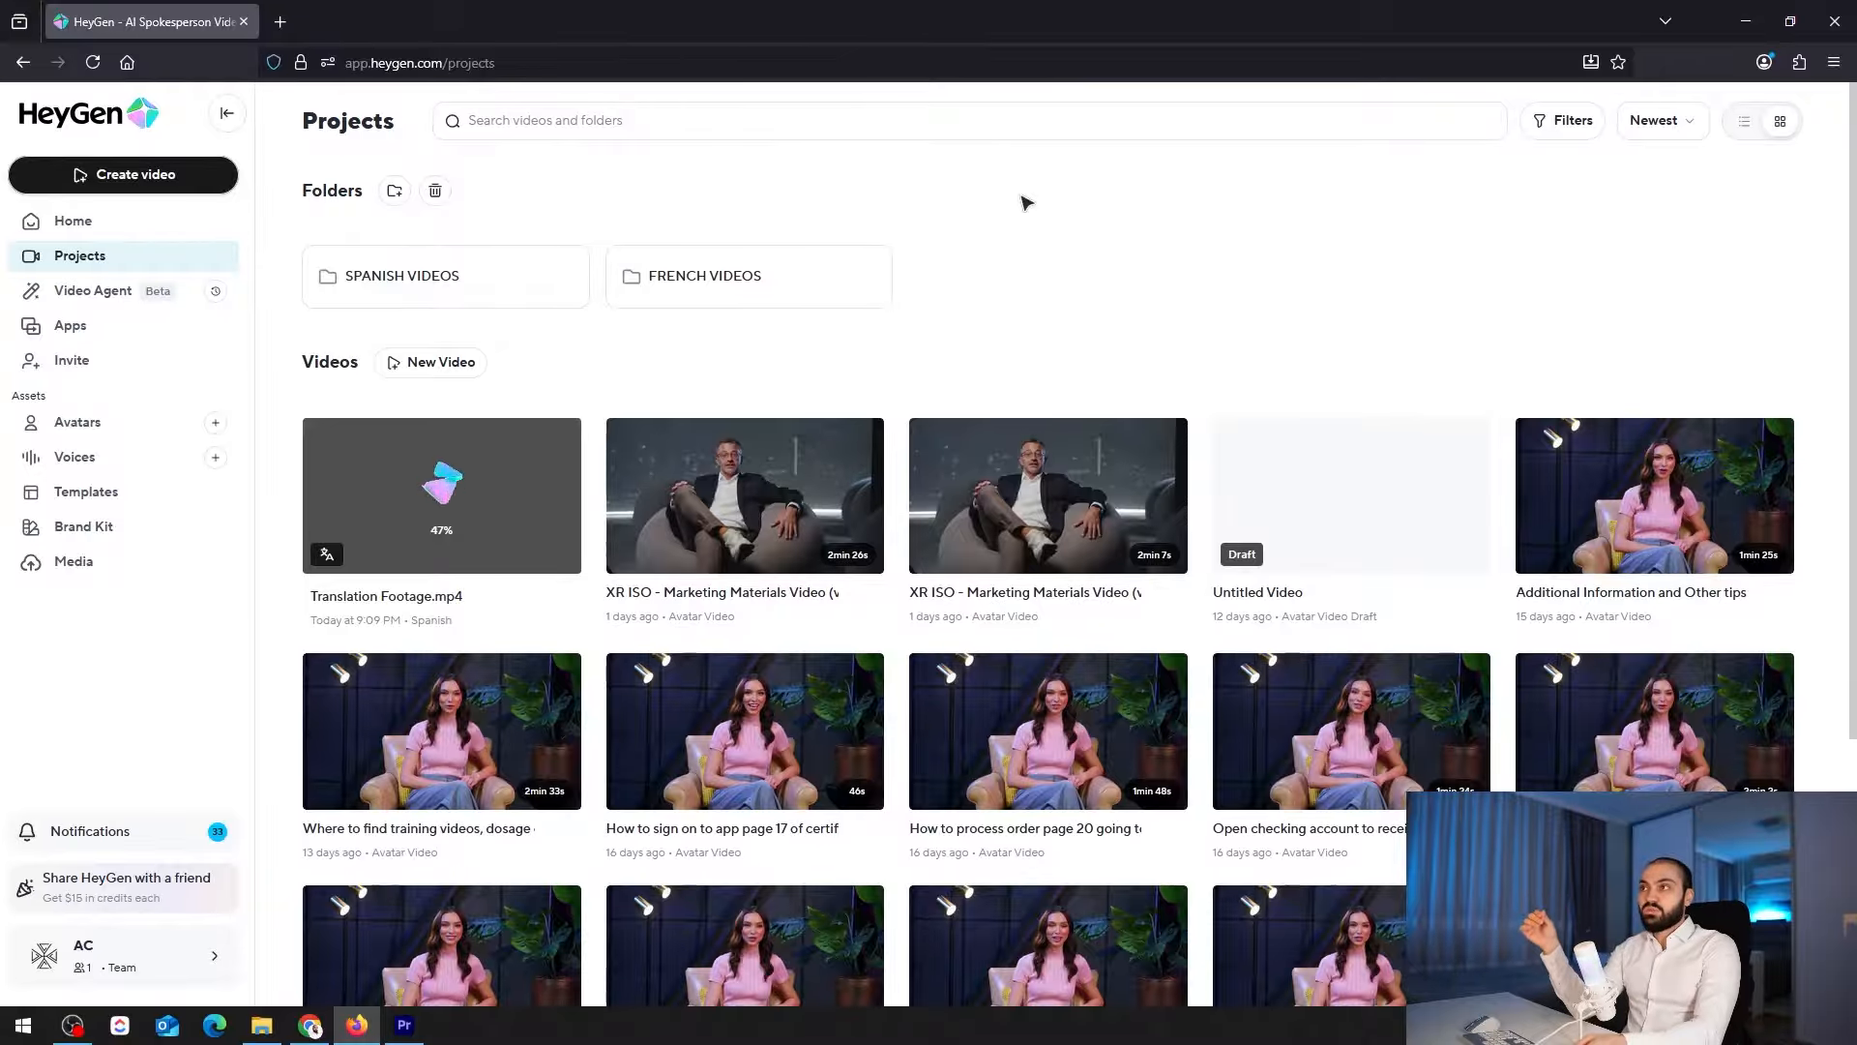
click(566, 434)
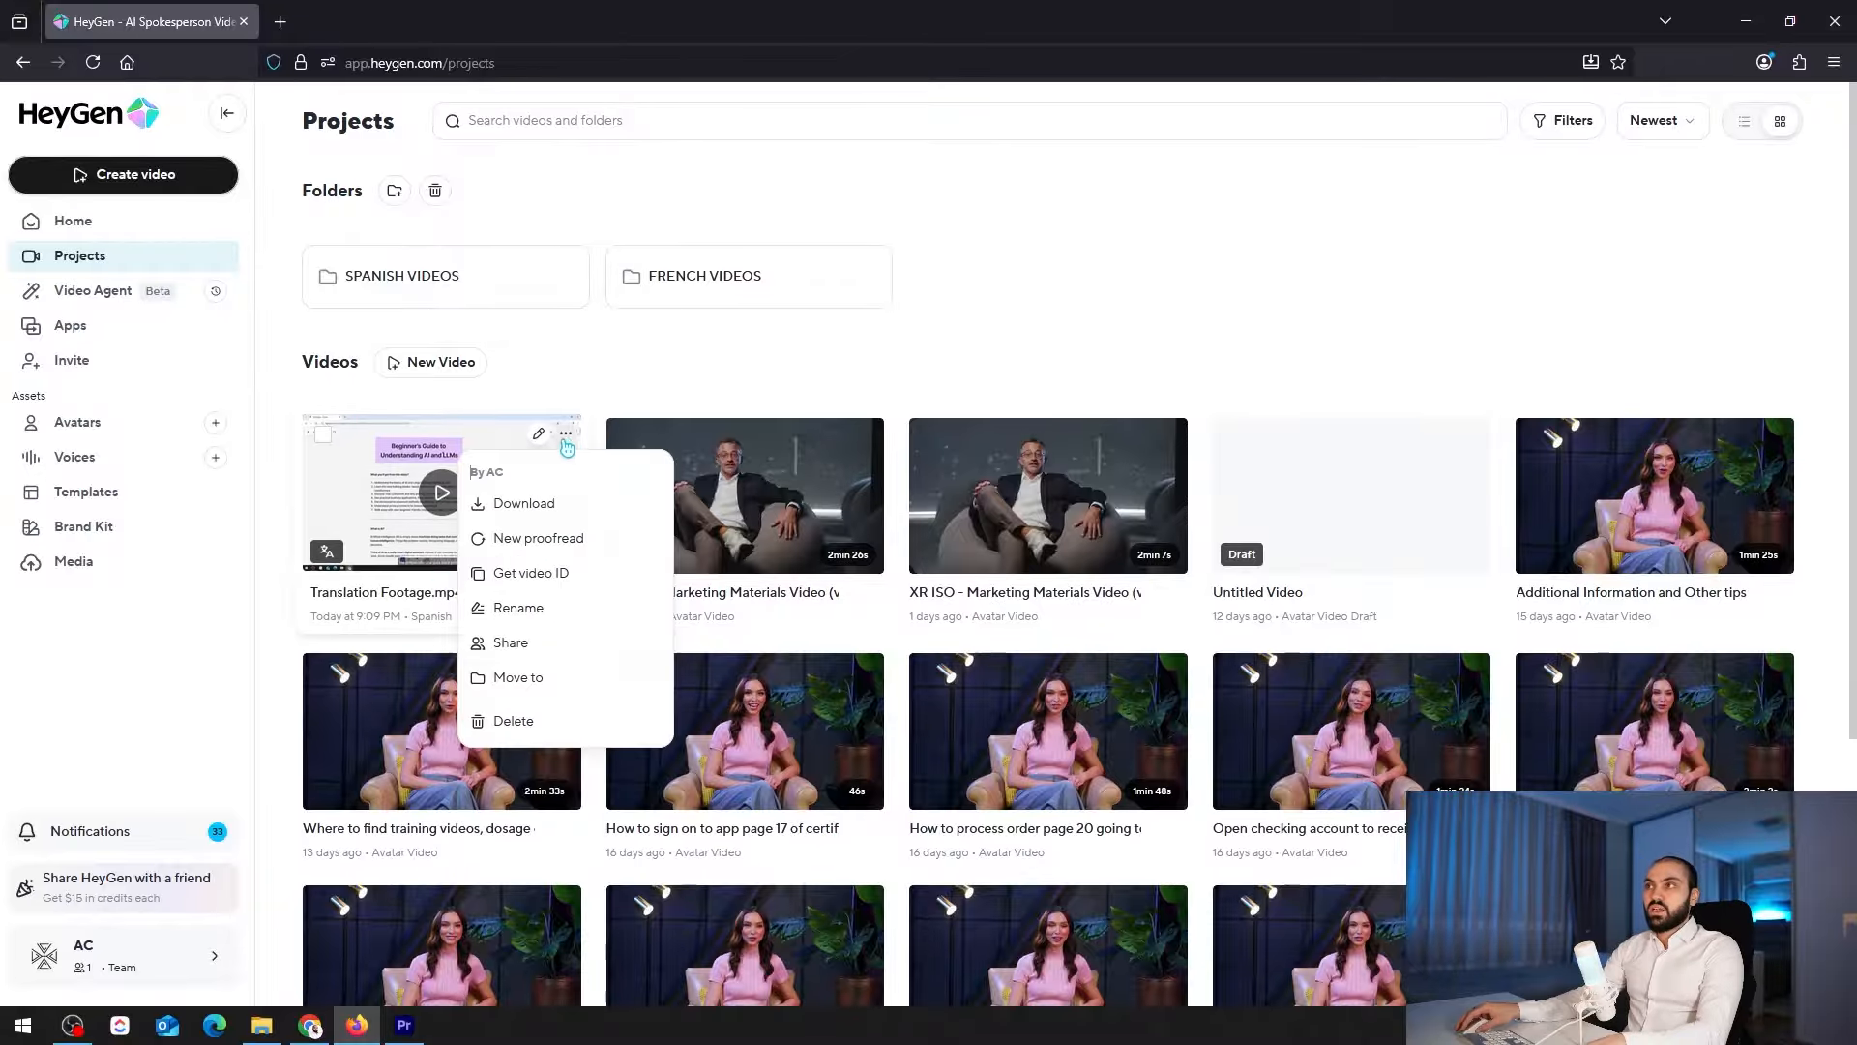
click(543, 513)
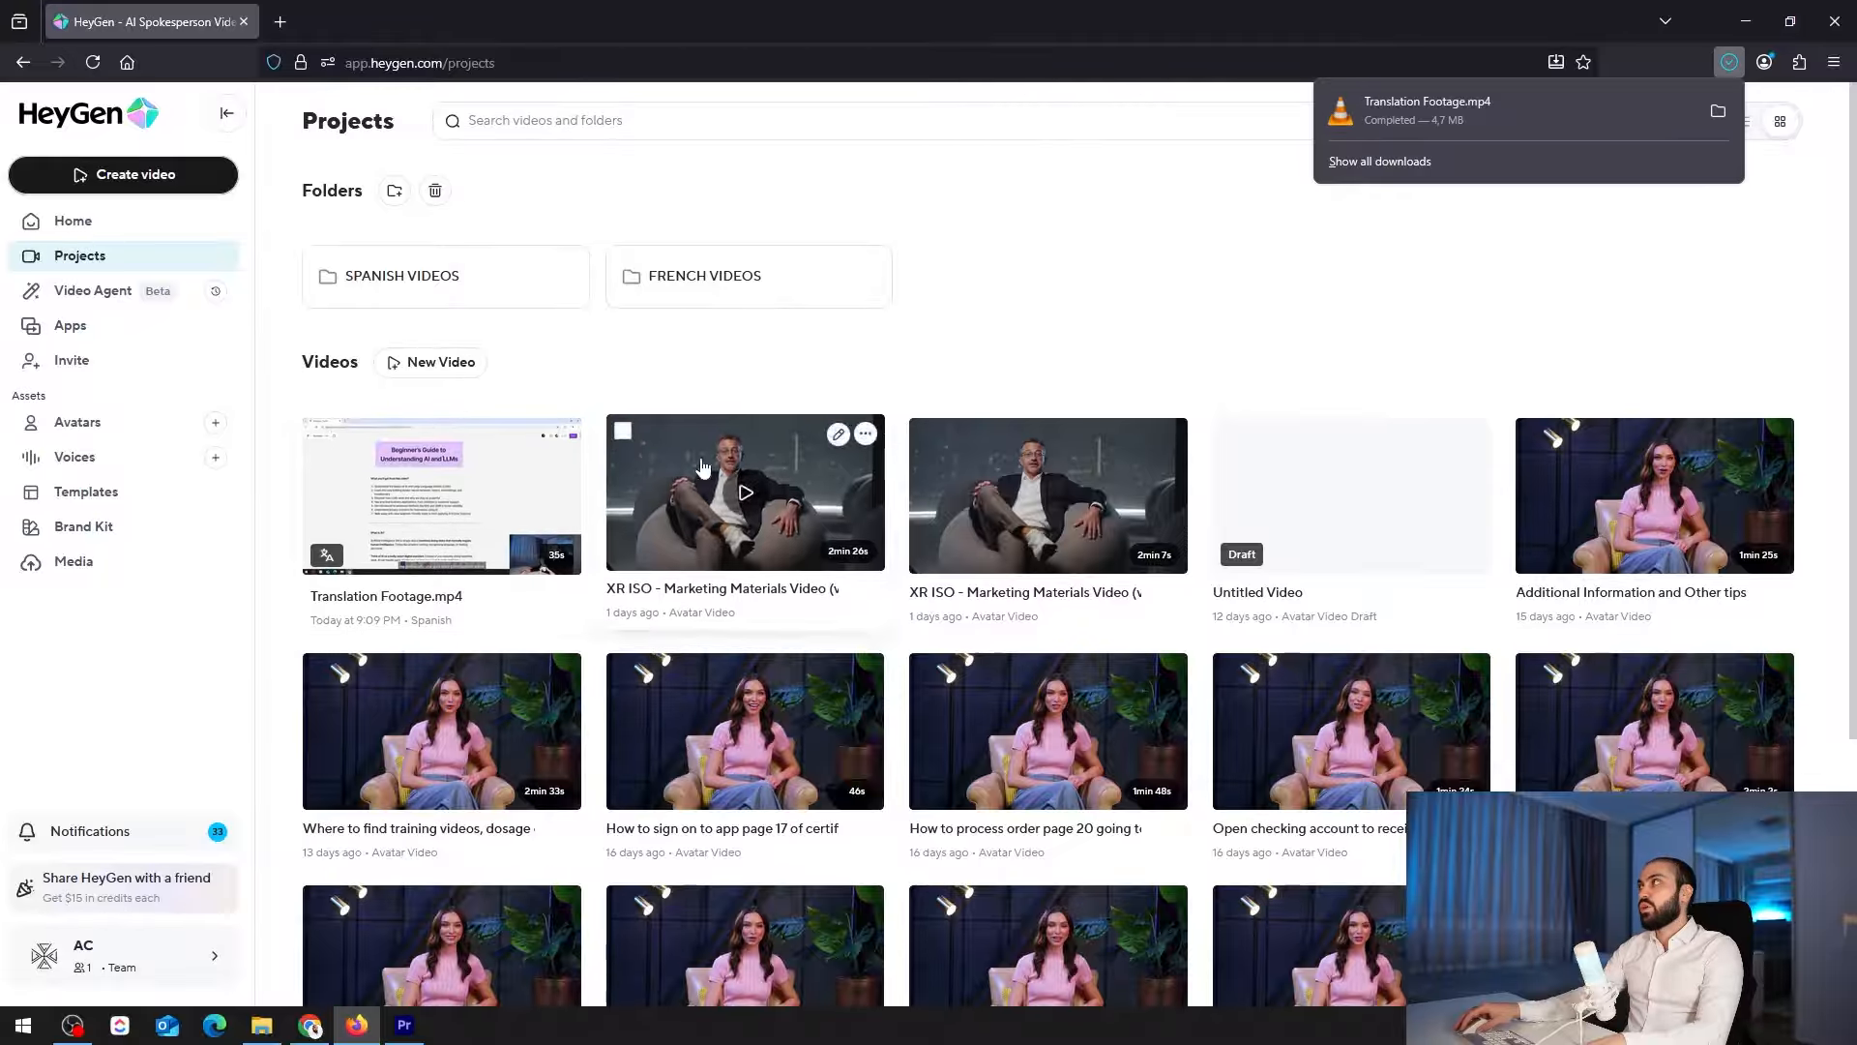
Show the downloaded Translation Footage file in its folder and place it in the Premiere Pro timeline after the original clip
click(1716, 120)
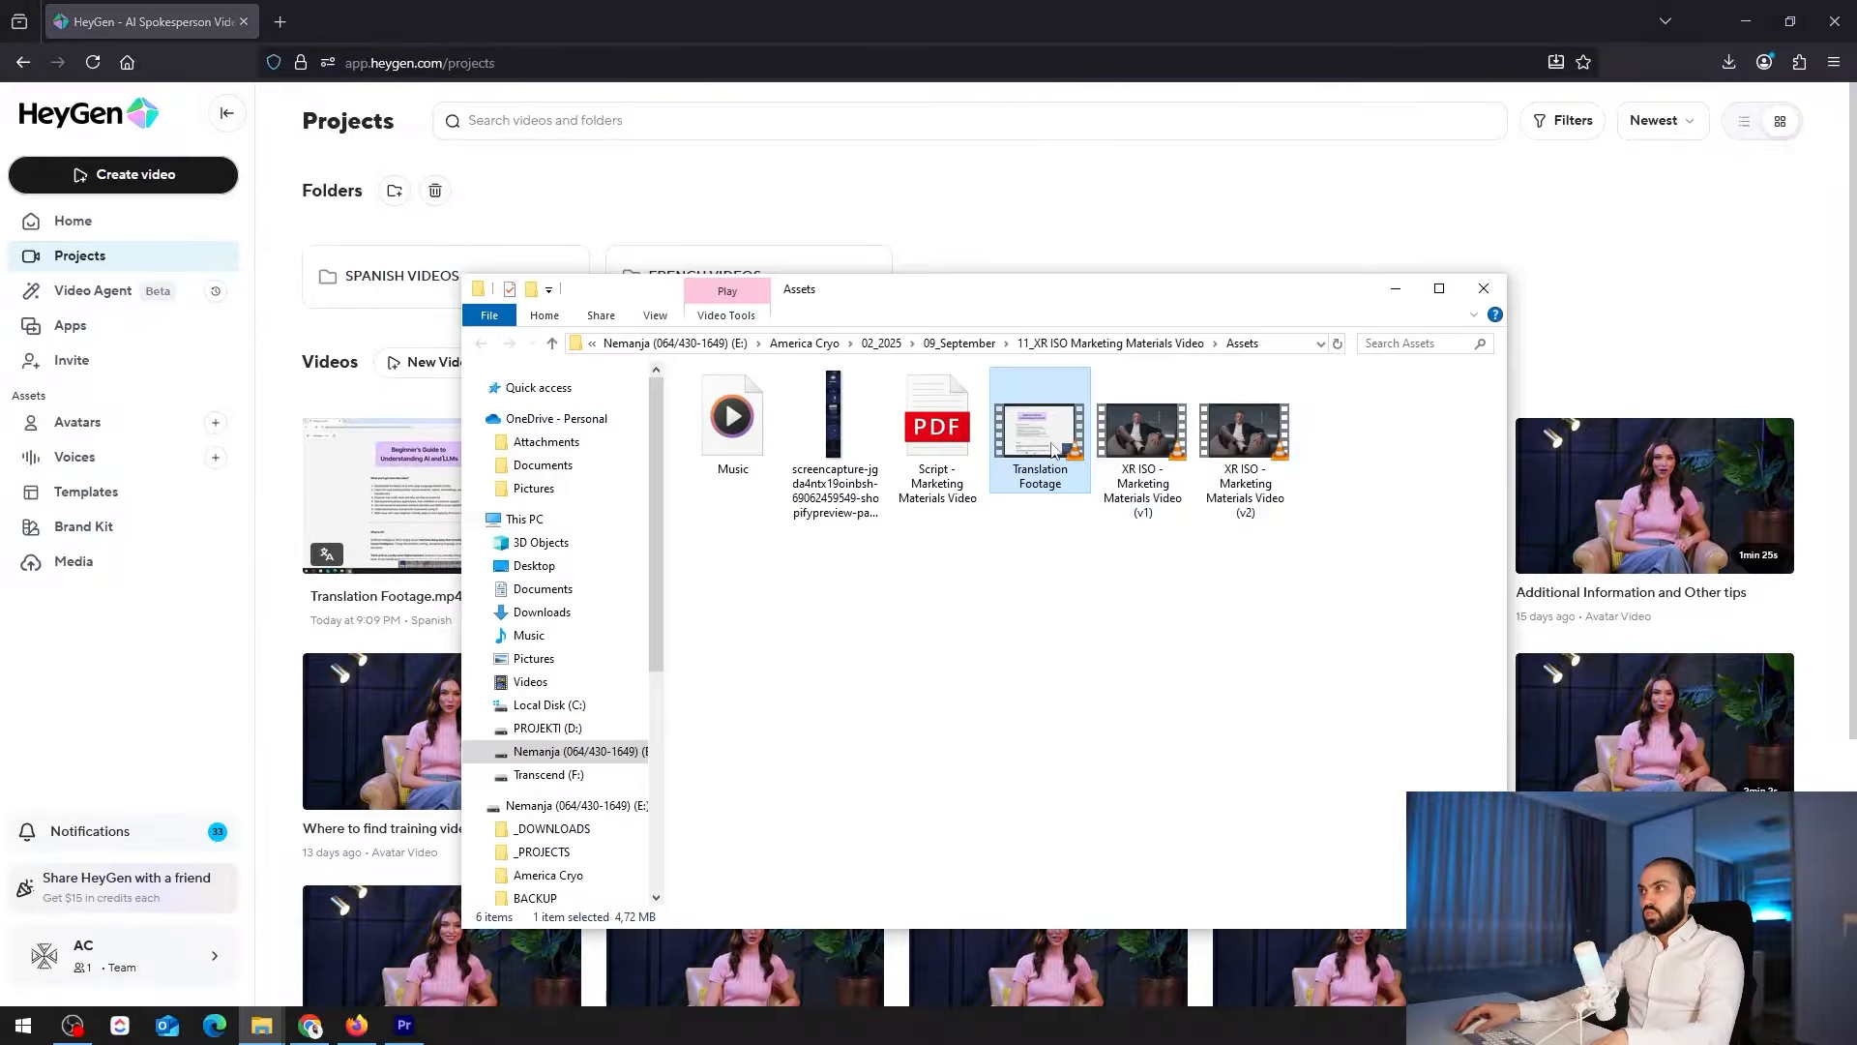
drag(1053, 447, 1509, 824)
click(1504, 710)
Play the opening seconds of the original AI and LLMs for Complete Beginners.mp4 clip on the timeline
key(equal)
key(equal)
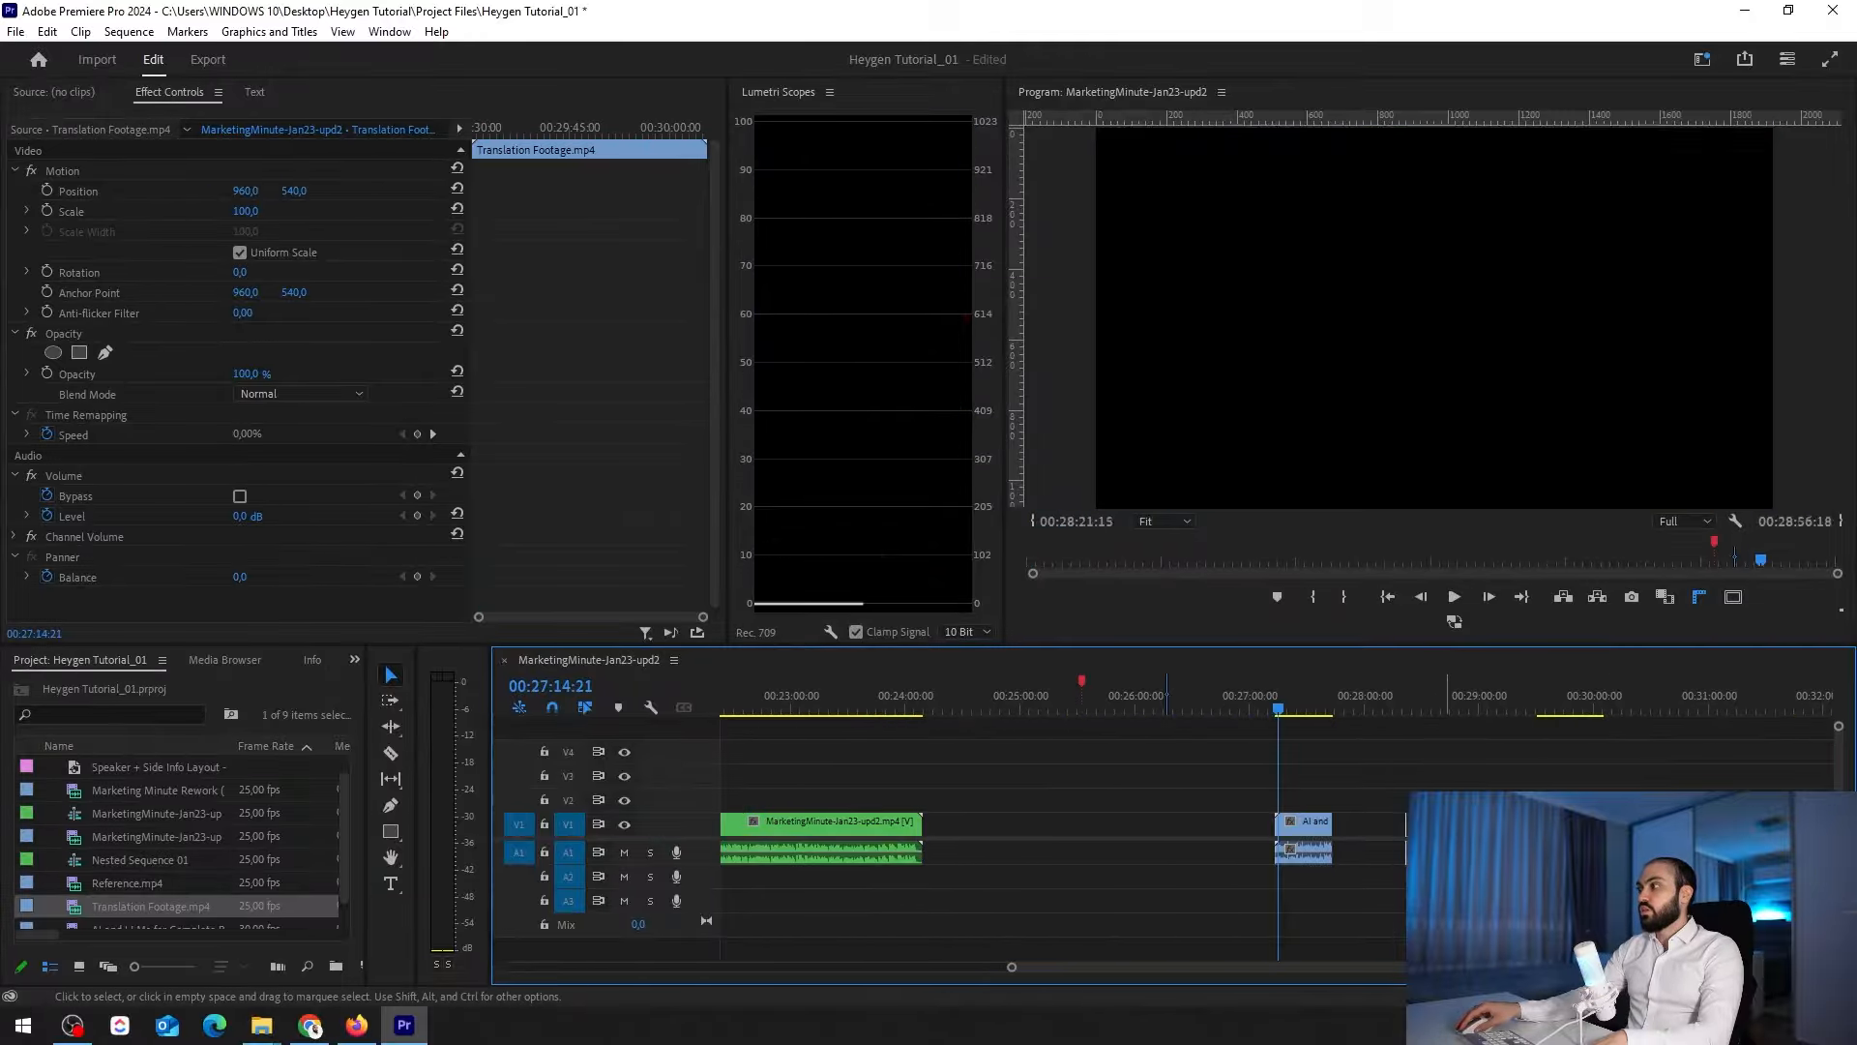
click(1390, 885)
key(equal)
key(equal)
key(equal)
drag(1277, 707, 1262, 709)
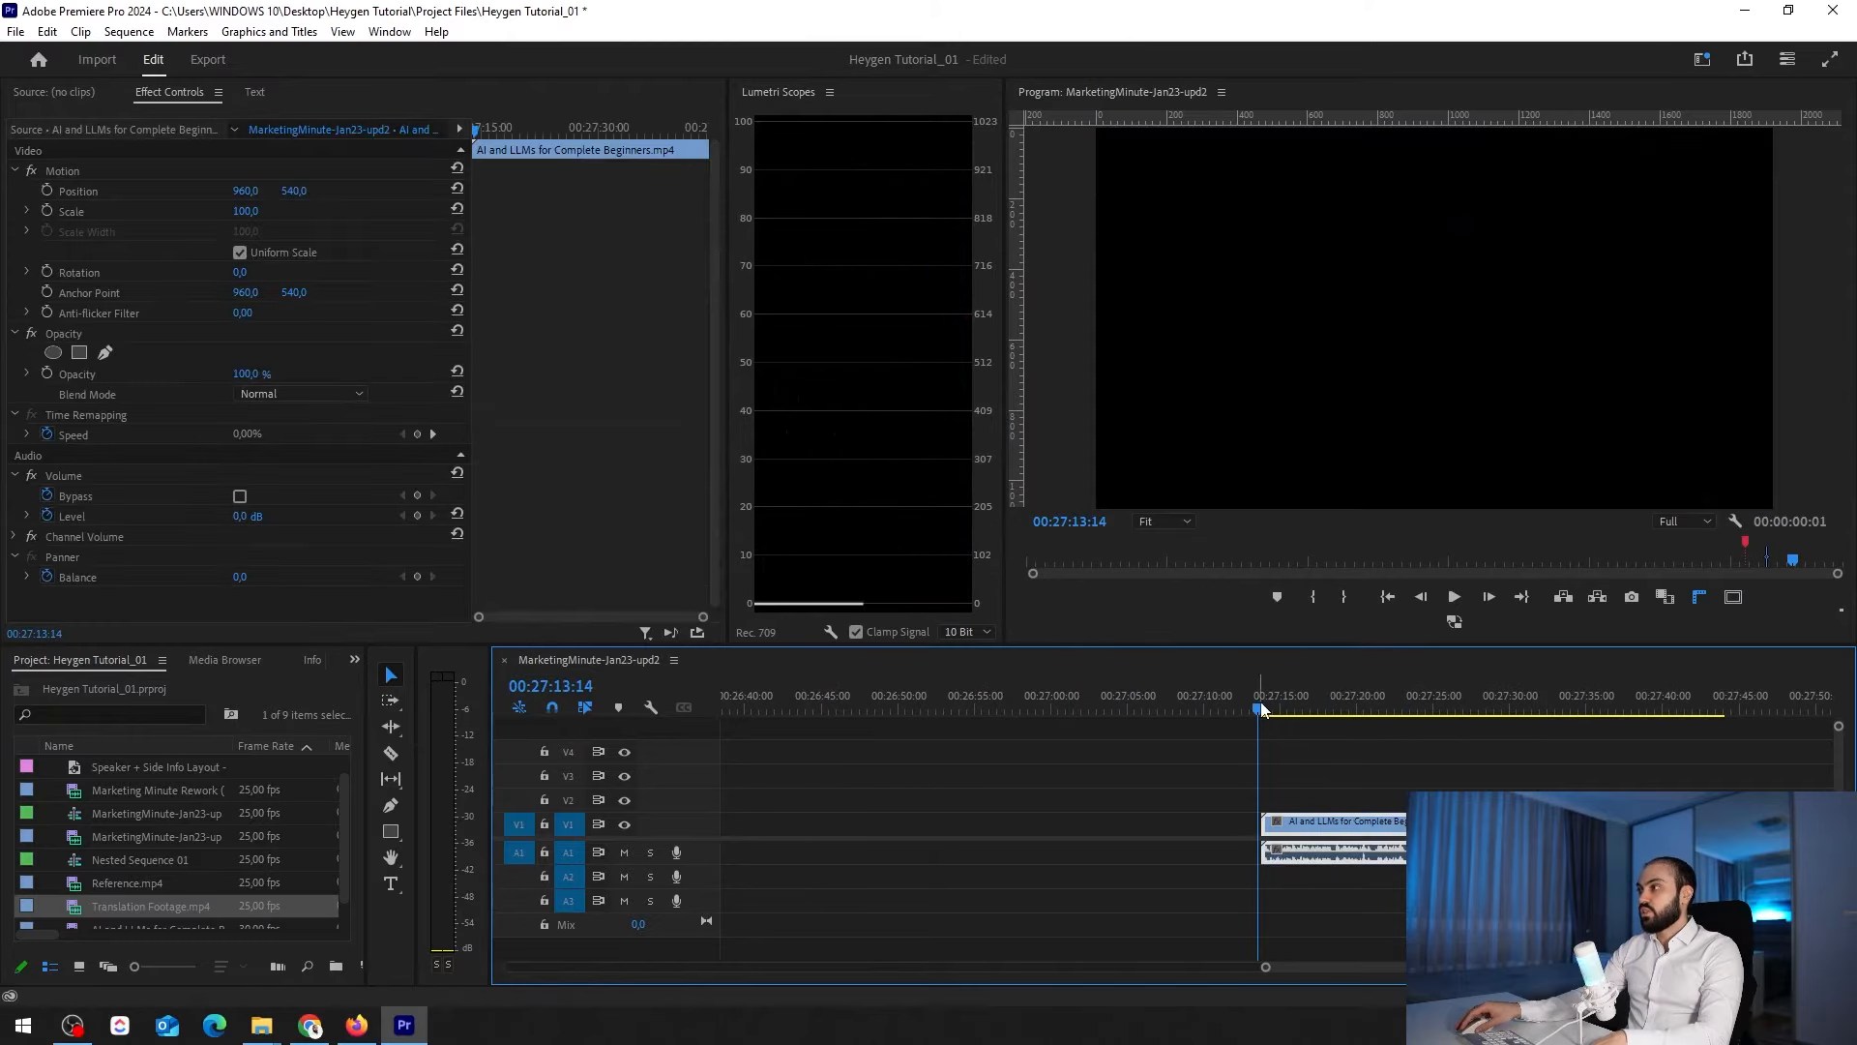
key(space)
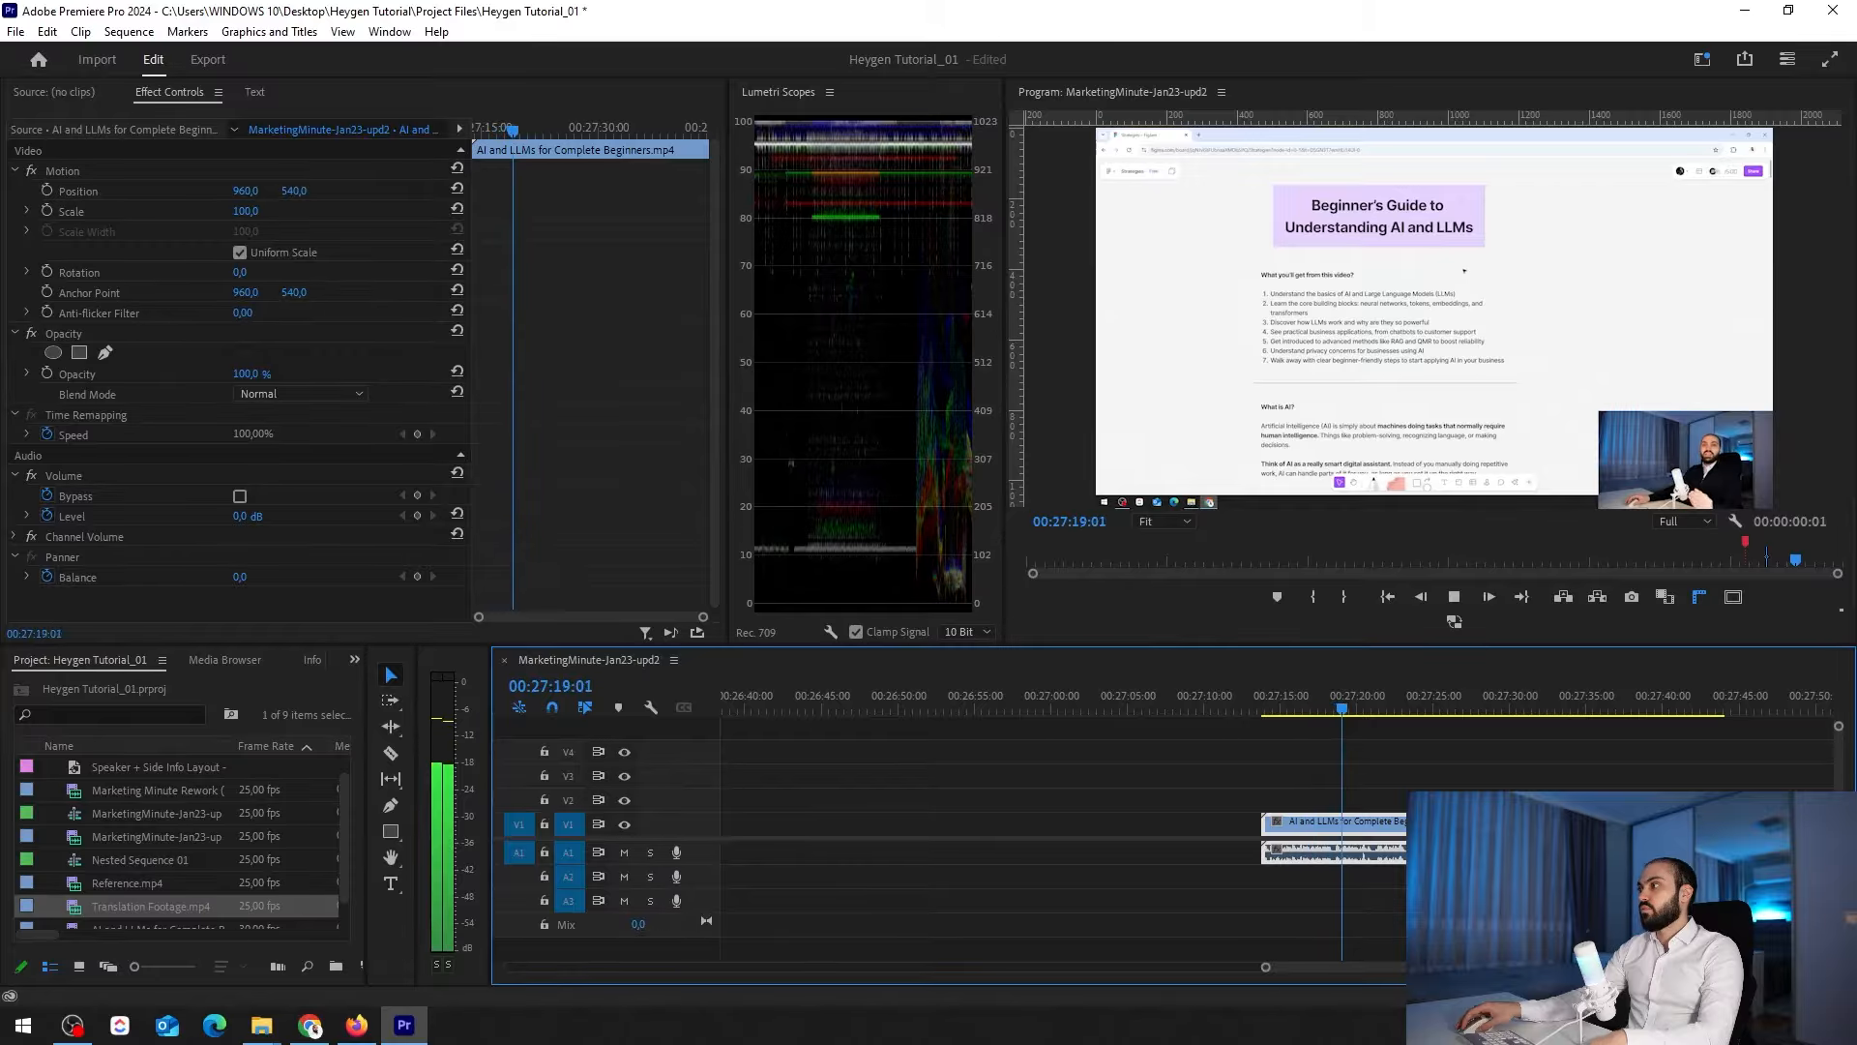
key(space)
Play the translated Translation Footage.mp4 clip from its start for comparison with the original
key(minus)
key(minus)
click(1506, 708)
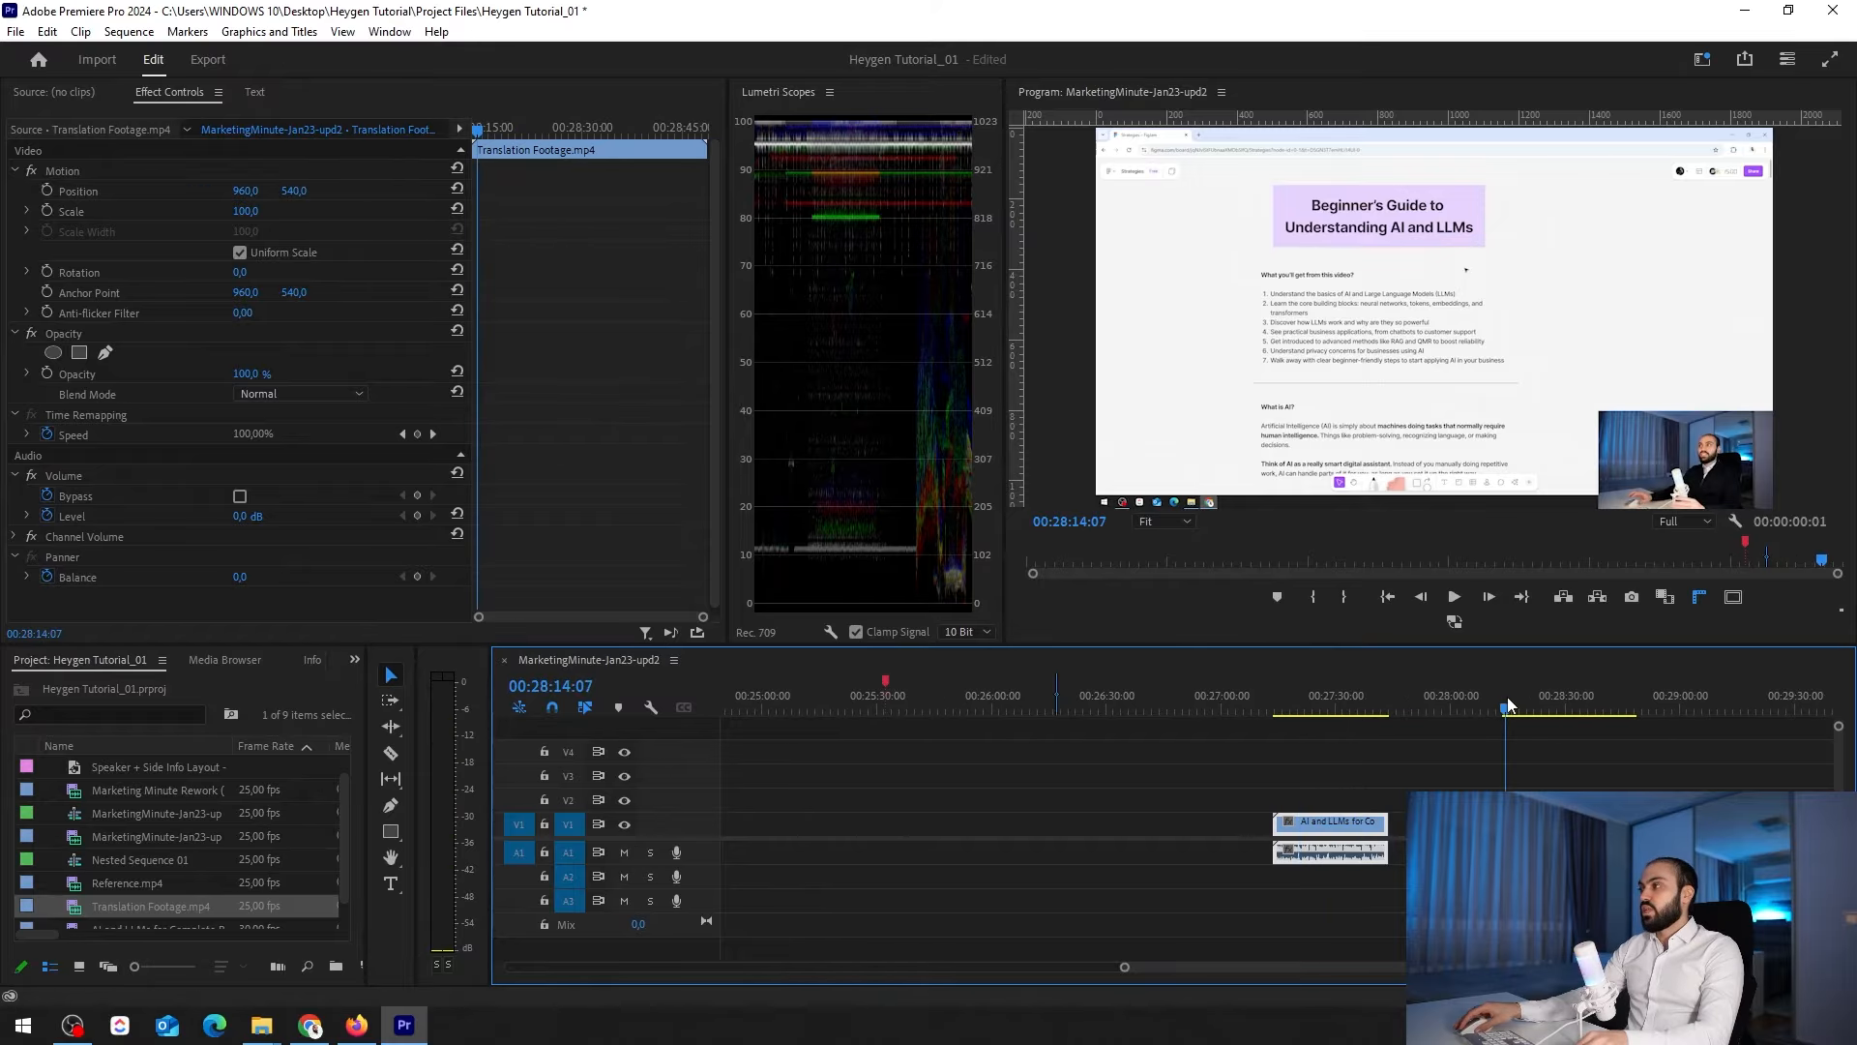
key(equal)
key(equal)
key(equal)
click(1325, 771)
key(equal)
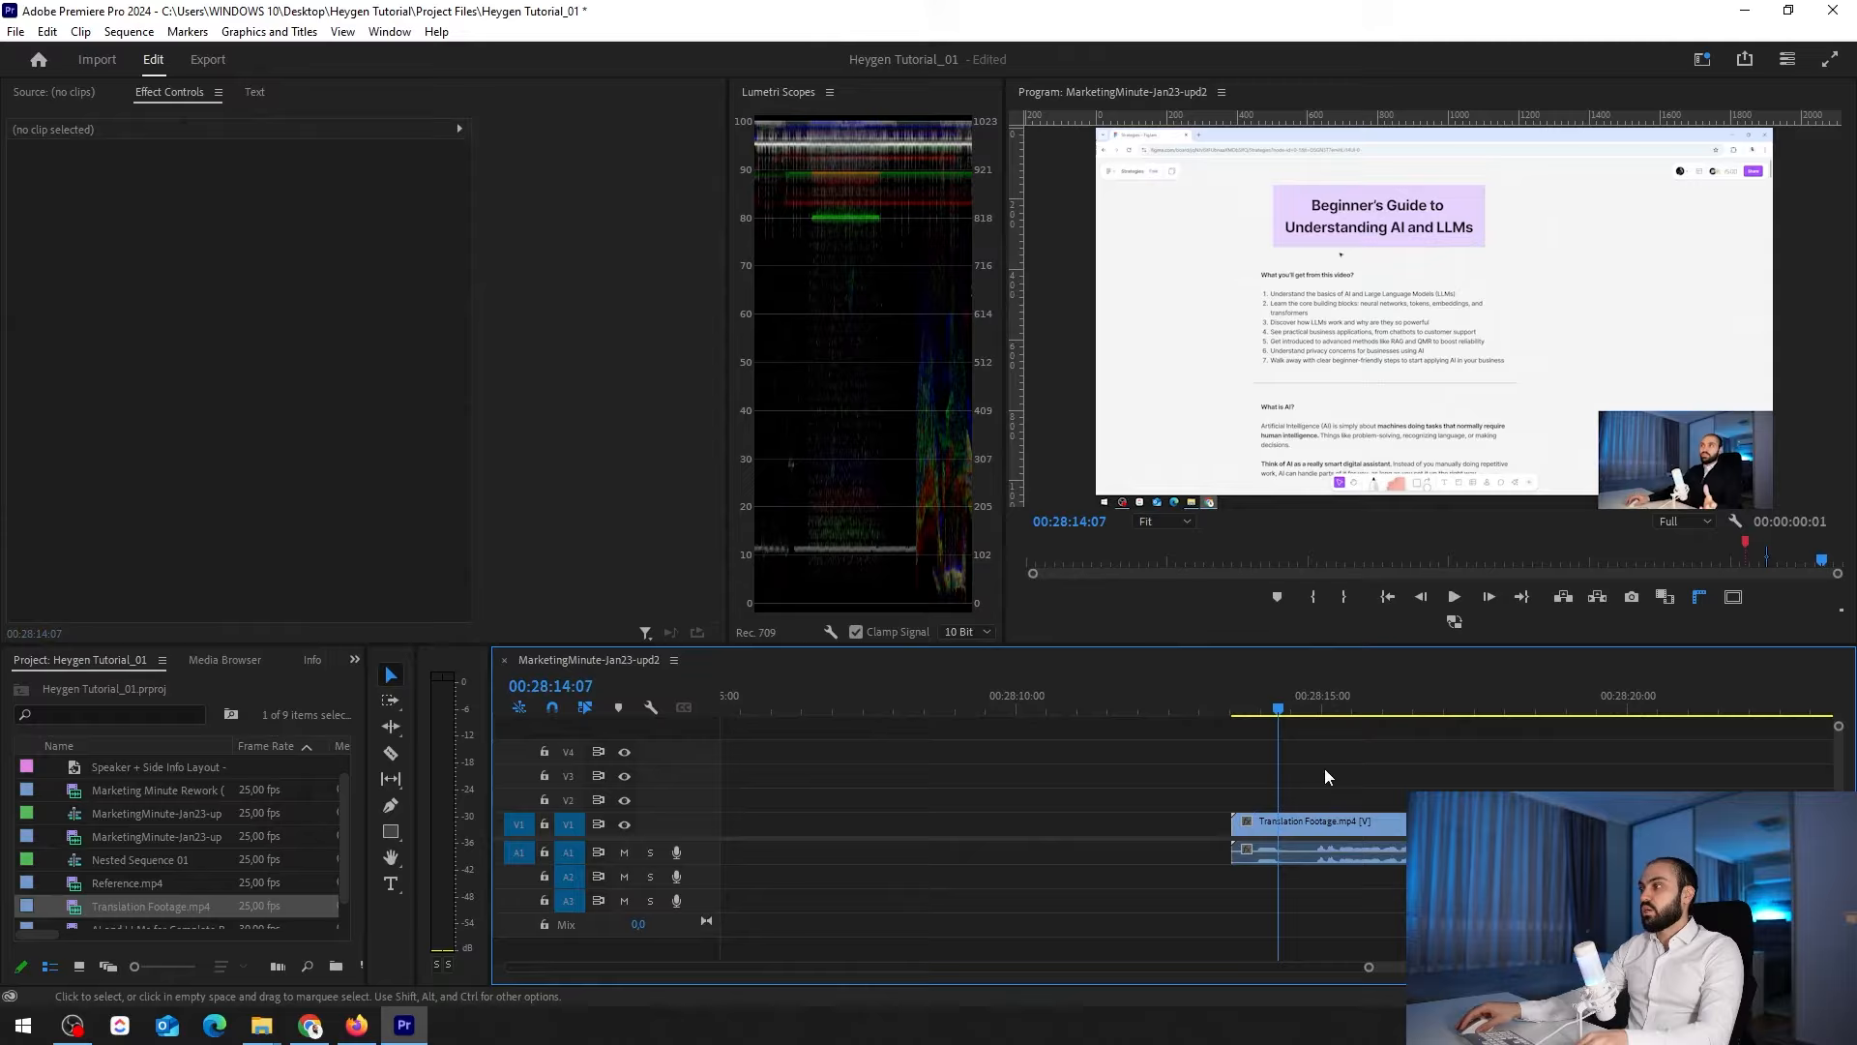
click(1233, 708)
key(space)
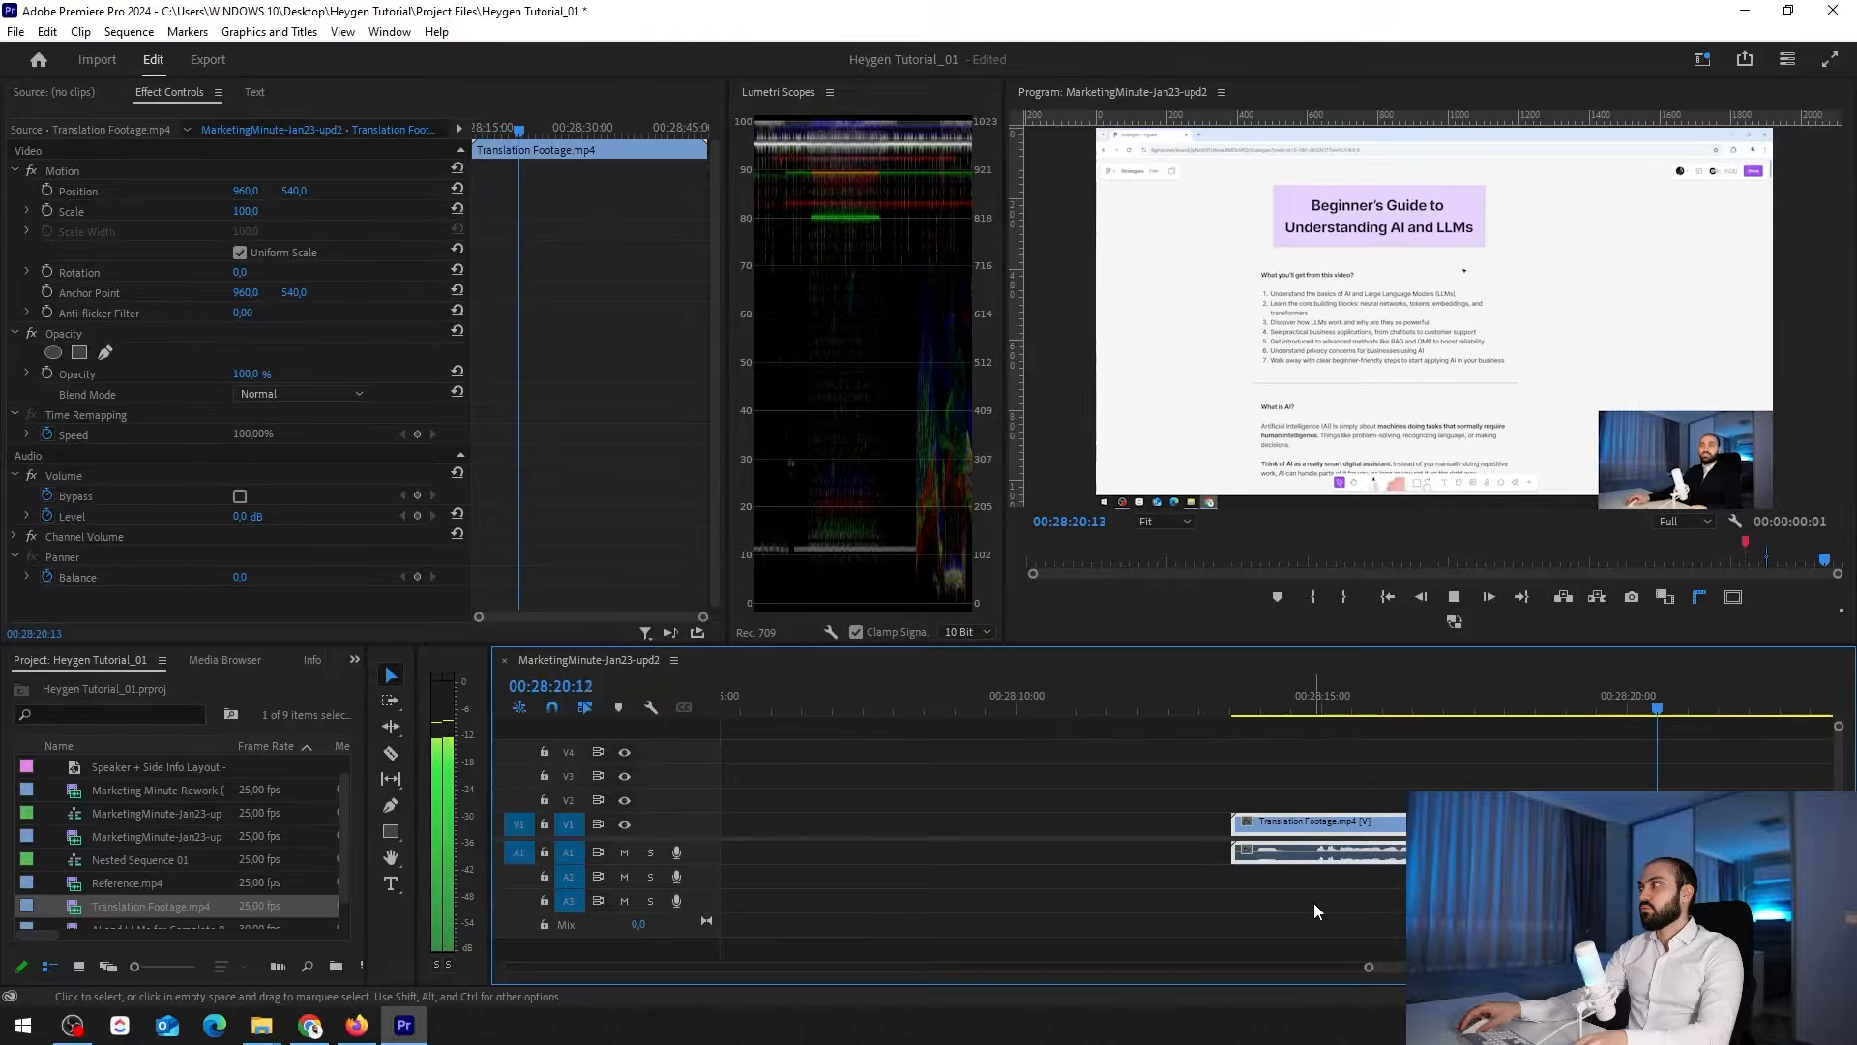
key(minus)
key(minus)
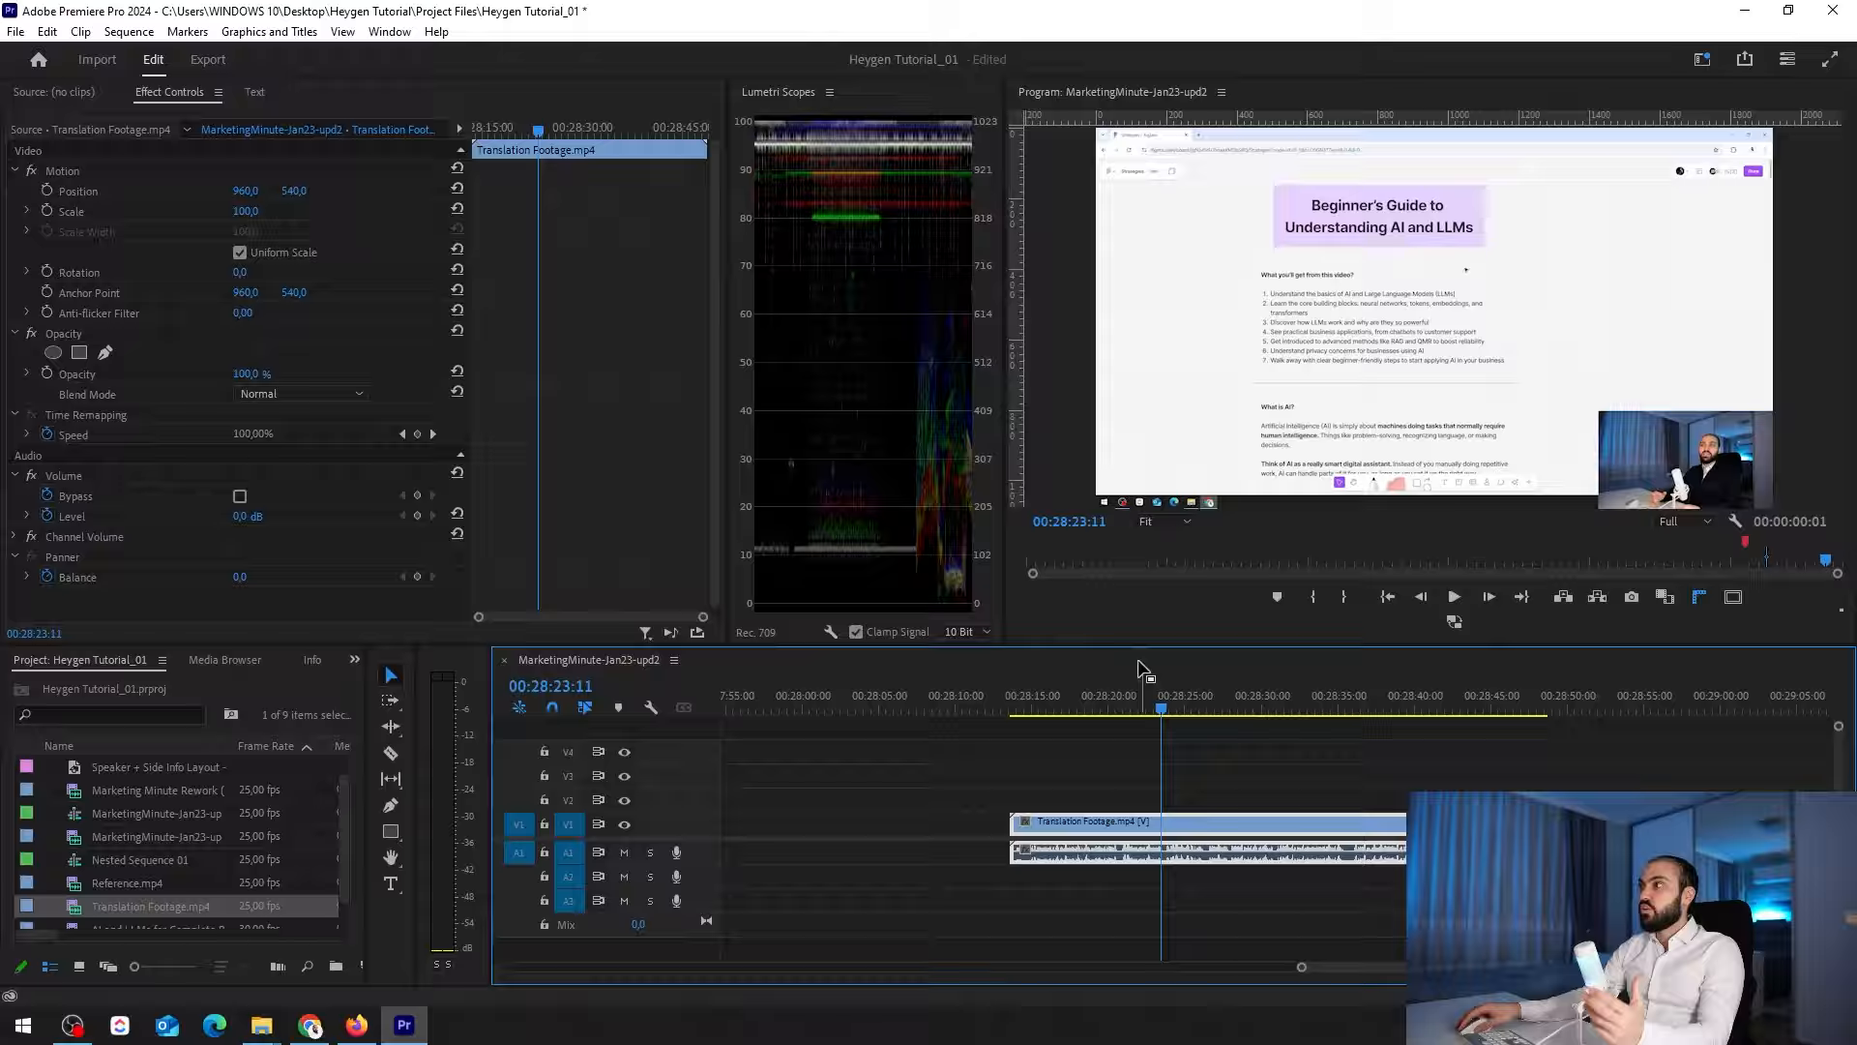
Enlarge the program preview to 150% and frame the speaker's webcam picture in the lower corner of the video
click(1181, 523)
click(1166, 672)
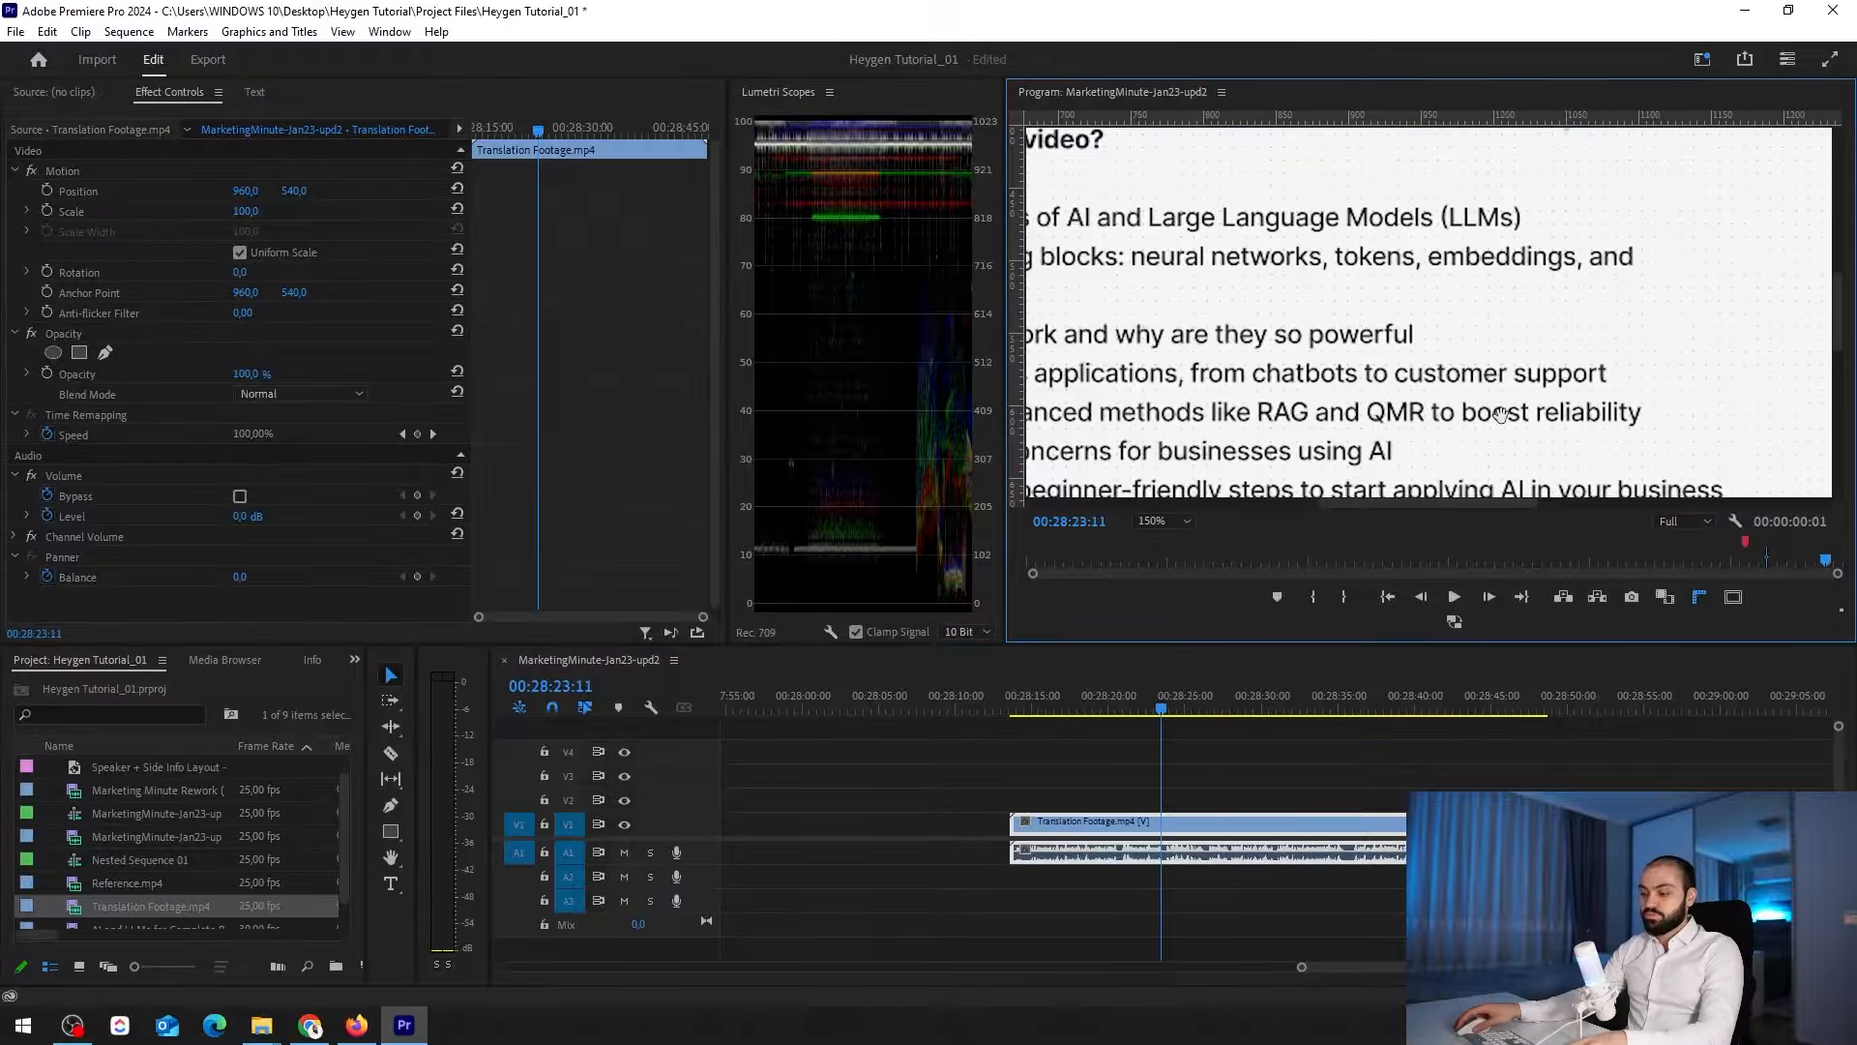
key(h)
drag(1619, 477, 1218, 207)
drag(1387, 469, 1382, 292)
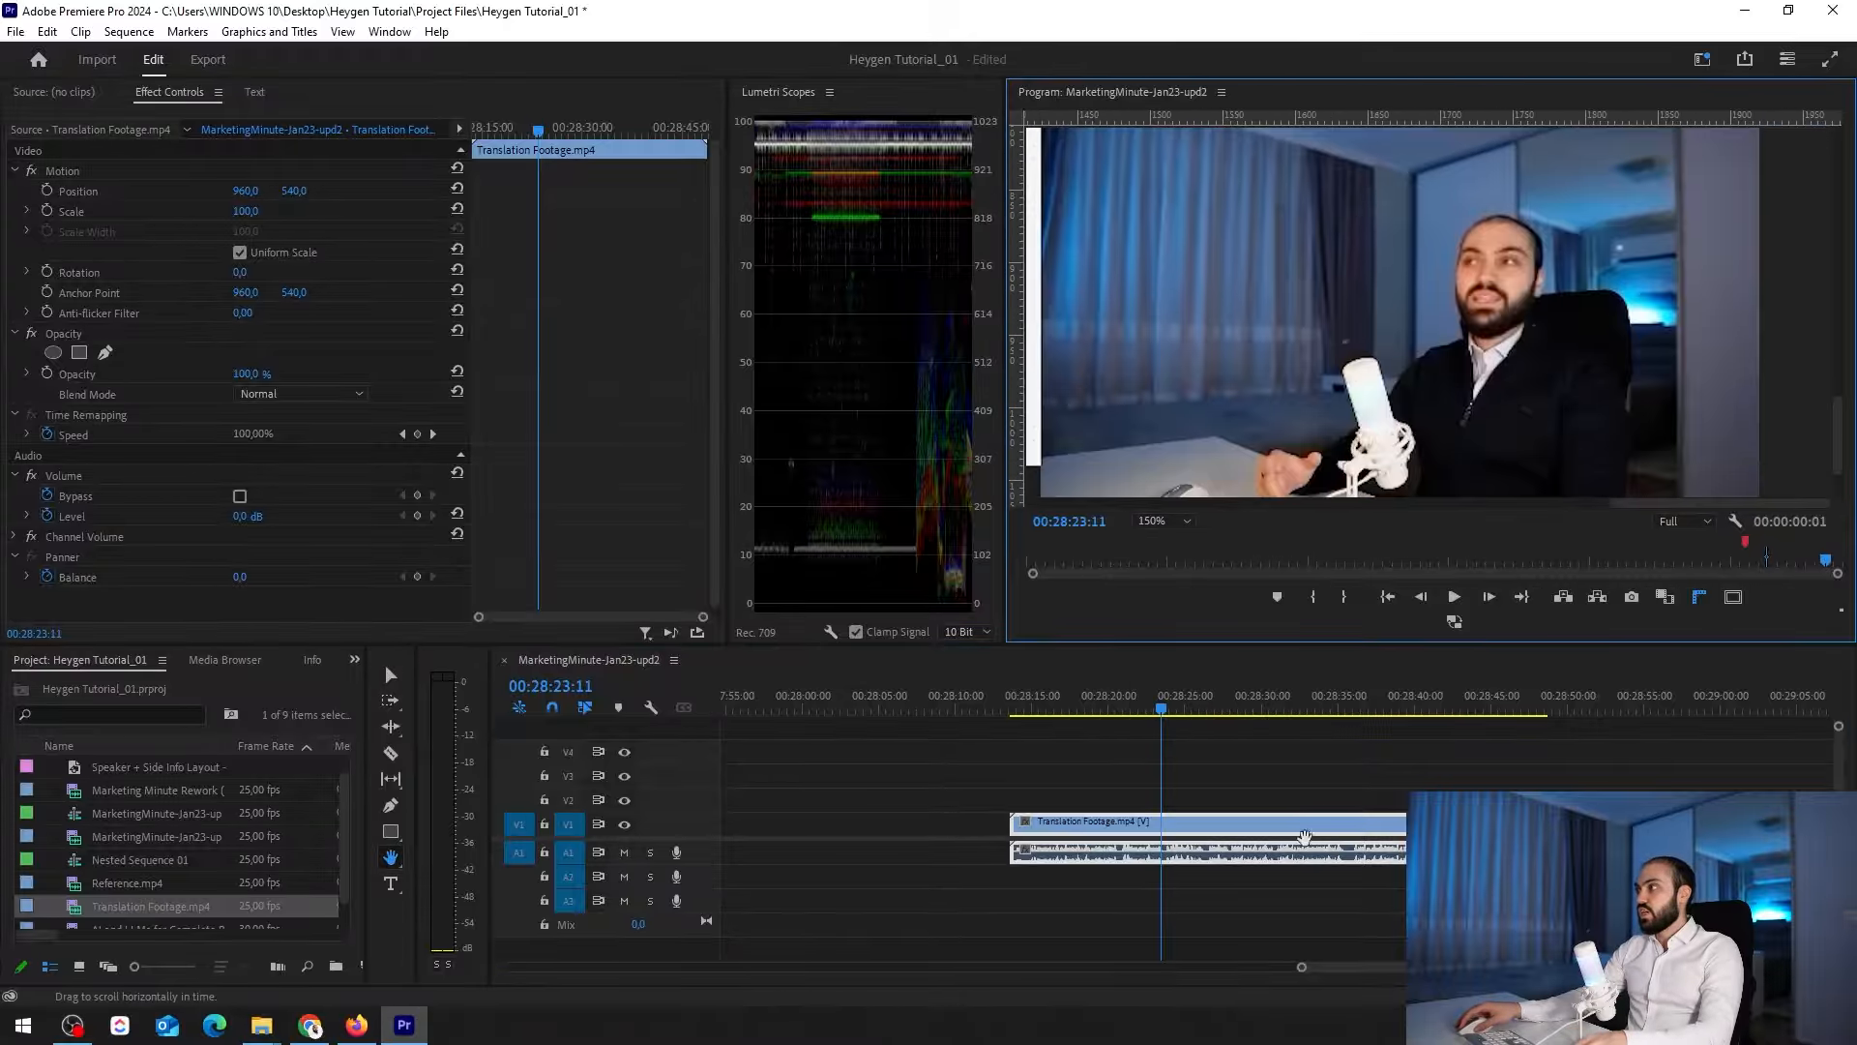
click(1205, 918)
key(v)
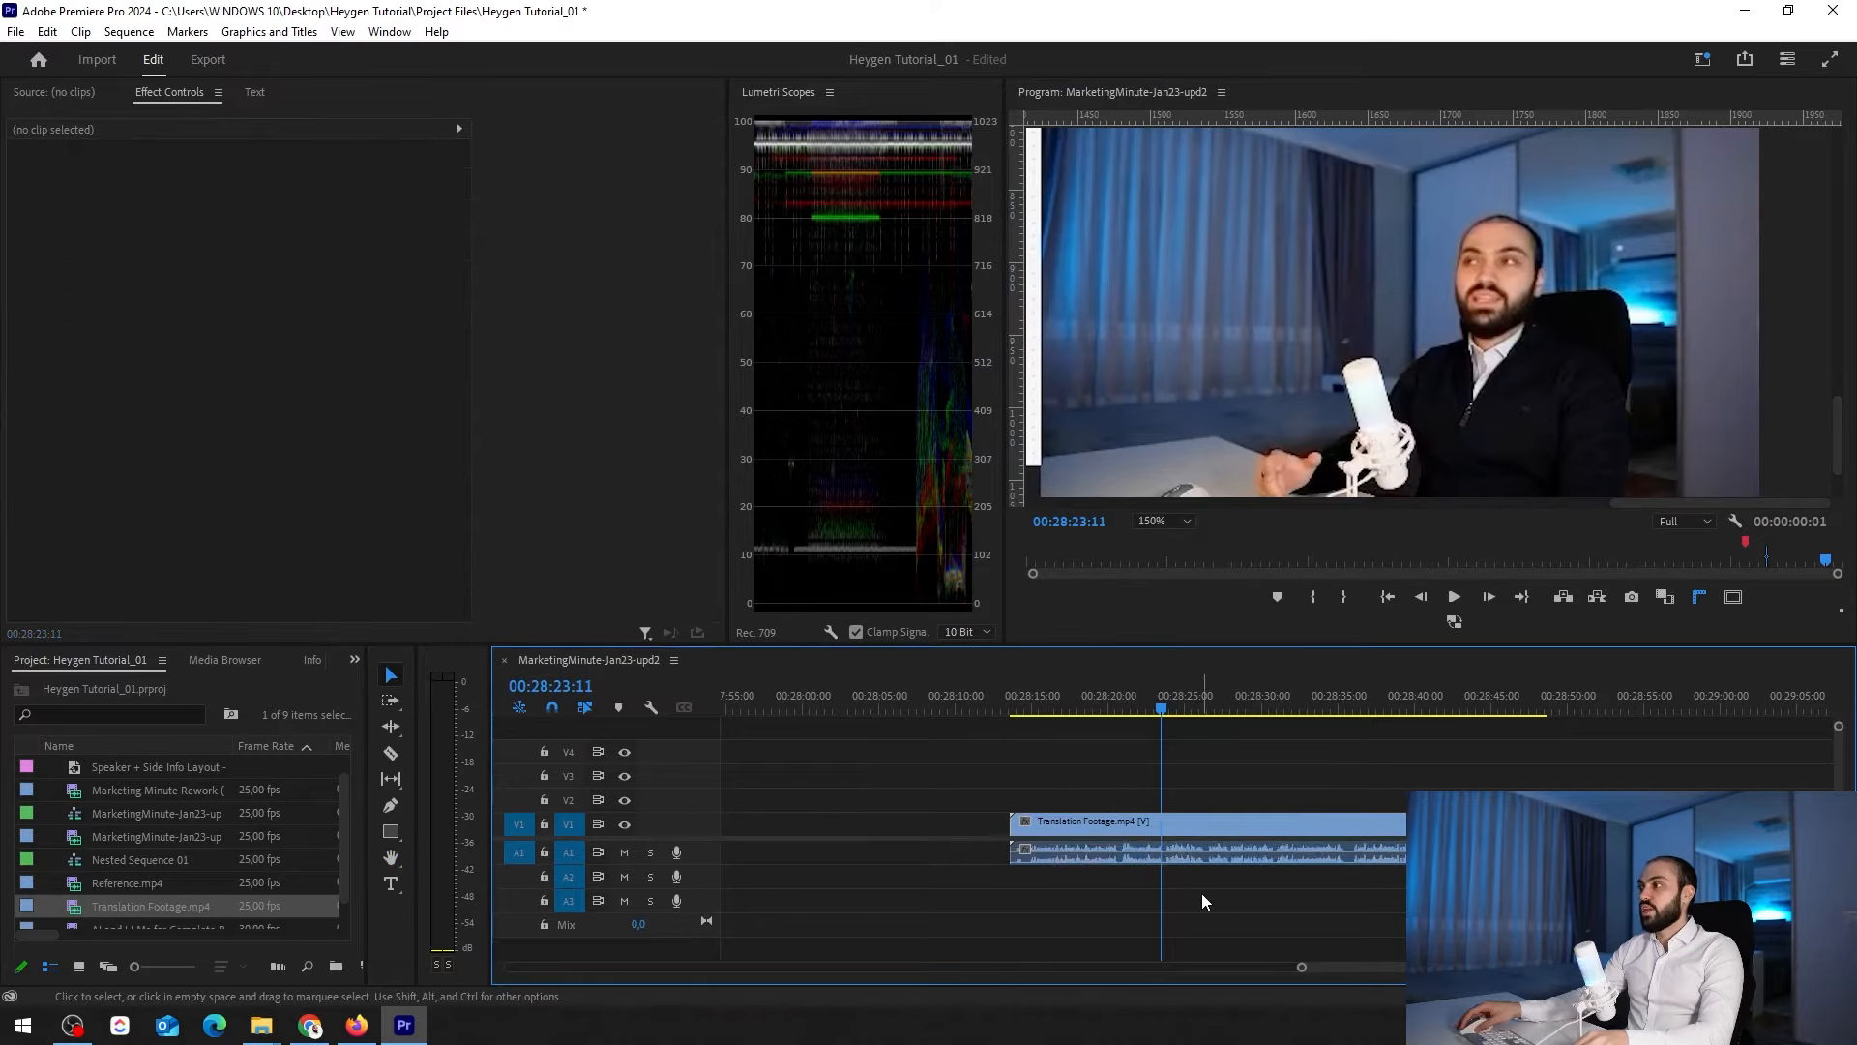
Play Translation Footage.mp4 in the enlarged preview to check the speaker's lip sync
key(=)
key(=)
key(space)
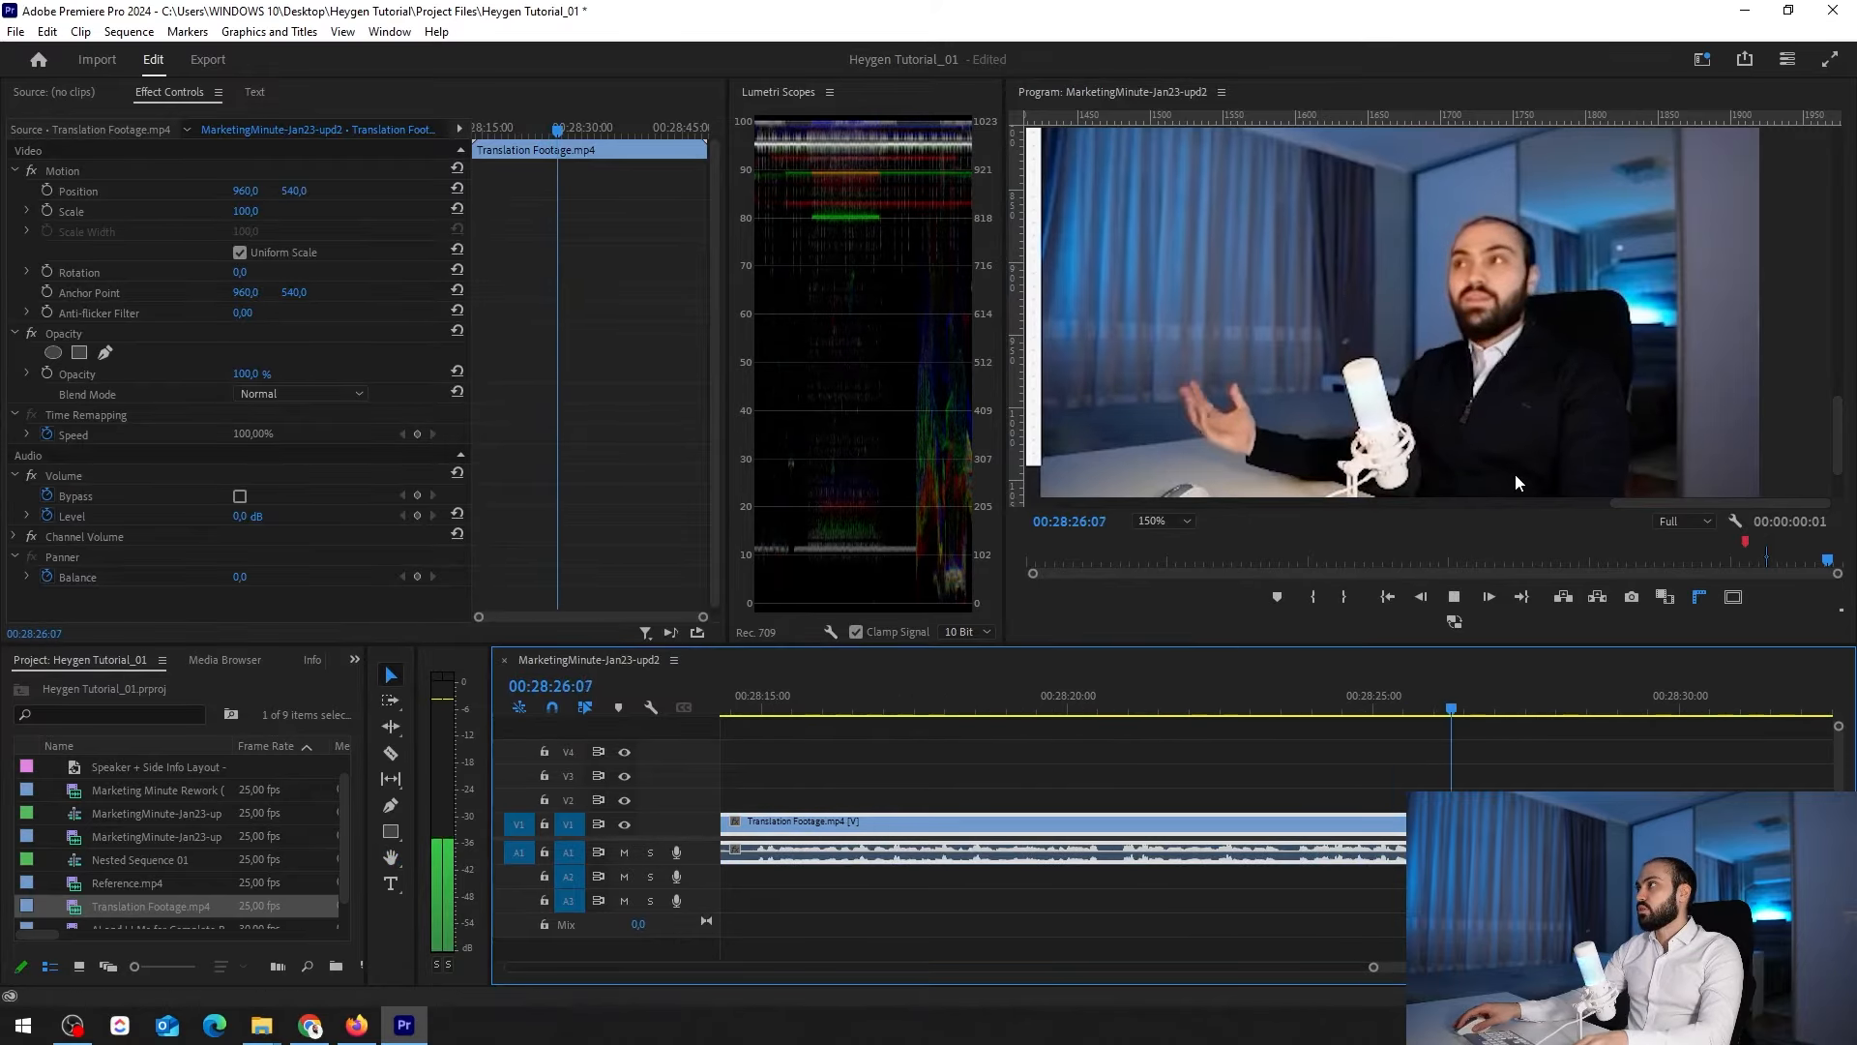
key(minus)
key(minus)
key(minus)
key(minus)
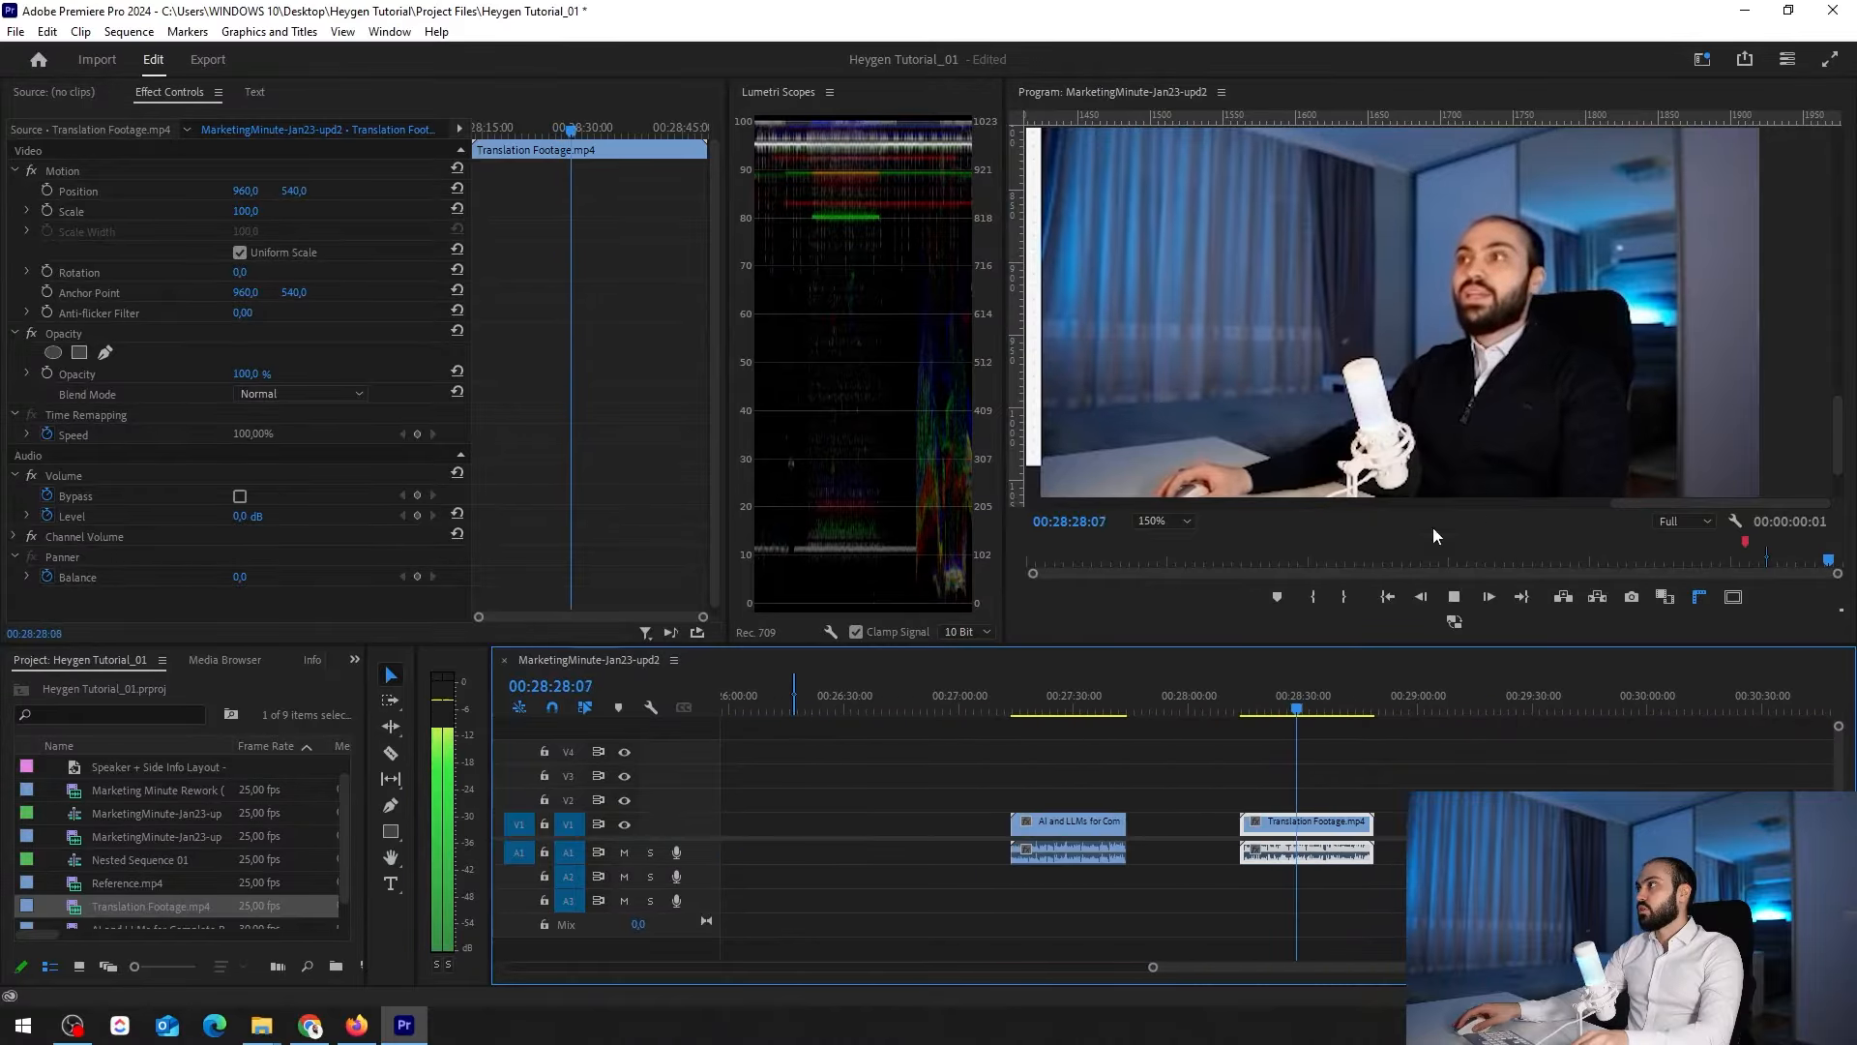
key(space)
Play the middle of the original AI and LLMs clip in the enlarged preview to compare the mouth movement
click(1069, 708)
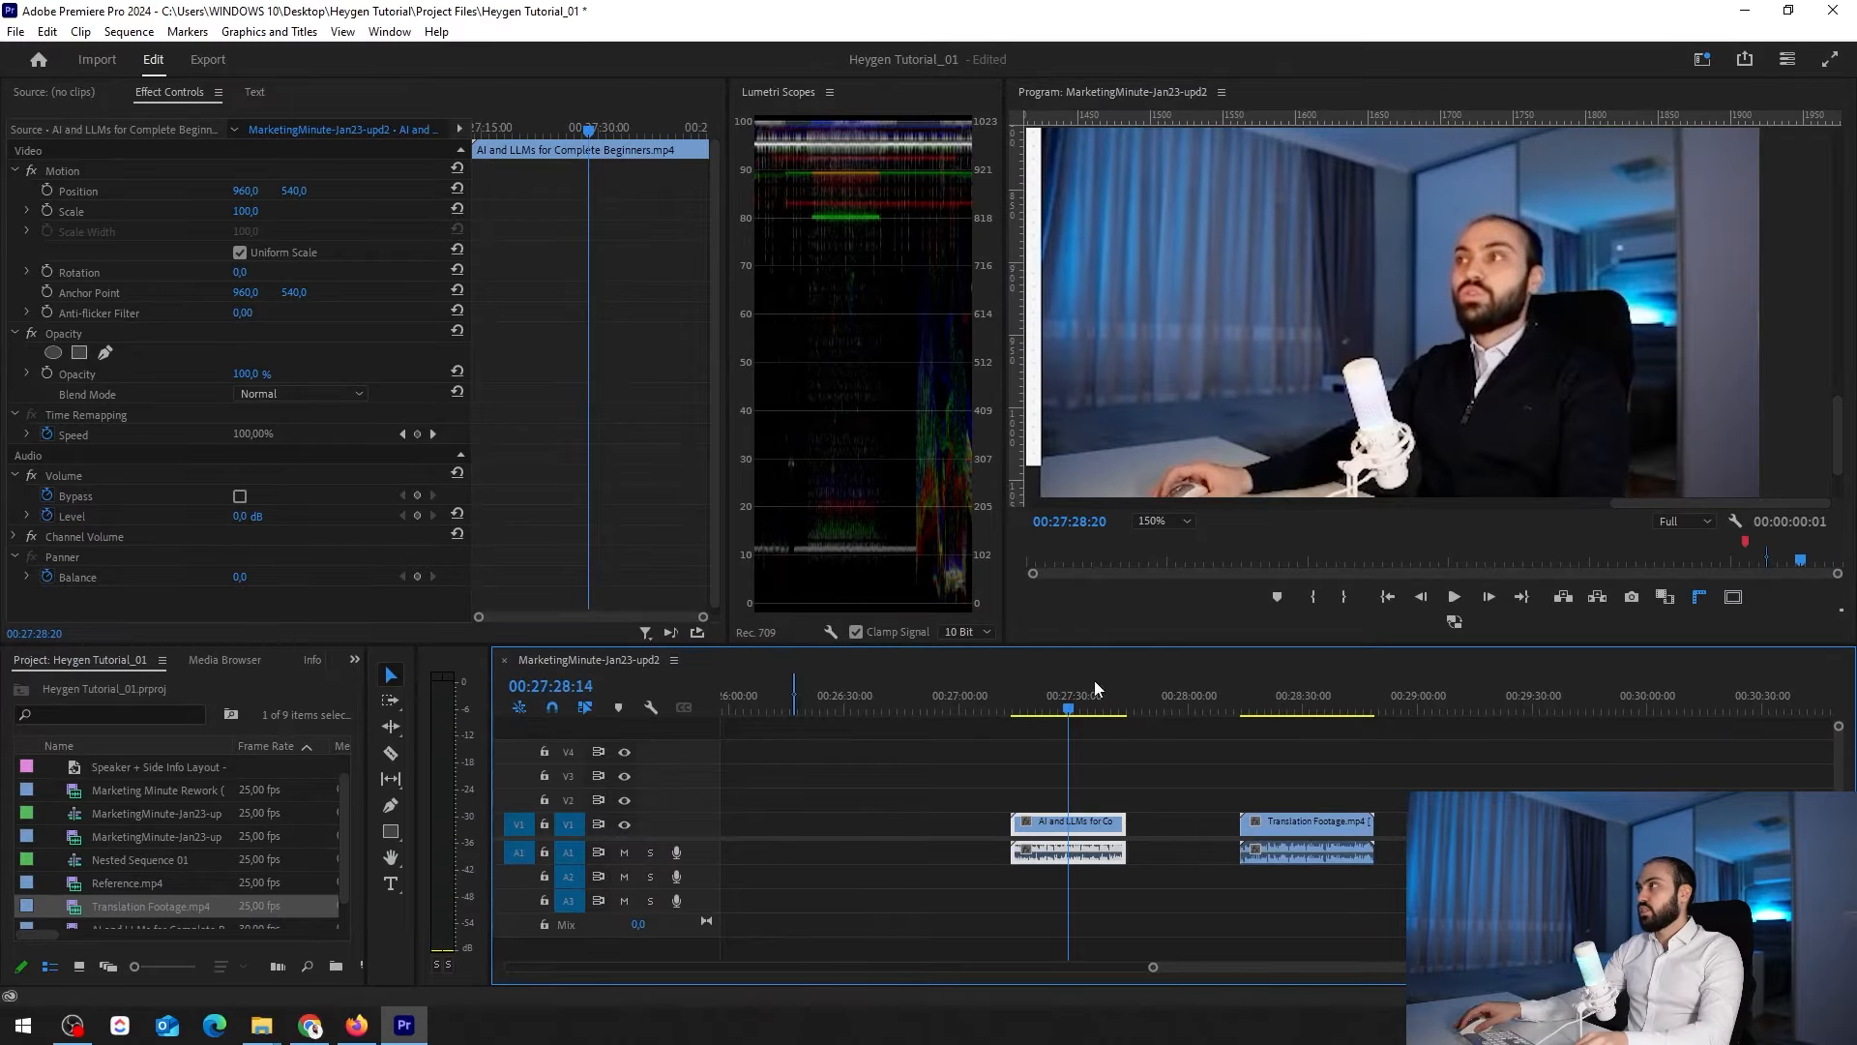
key(equal)
key(equal)
key(equal)
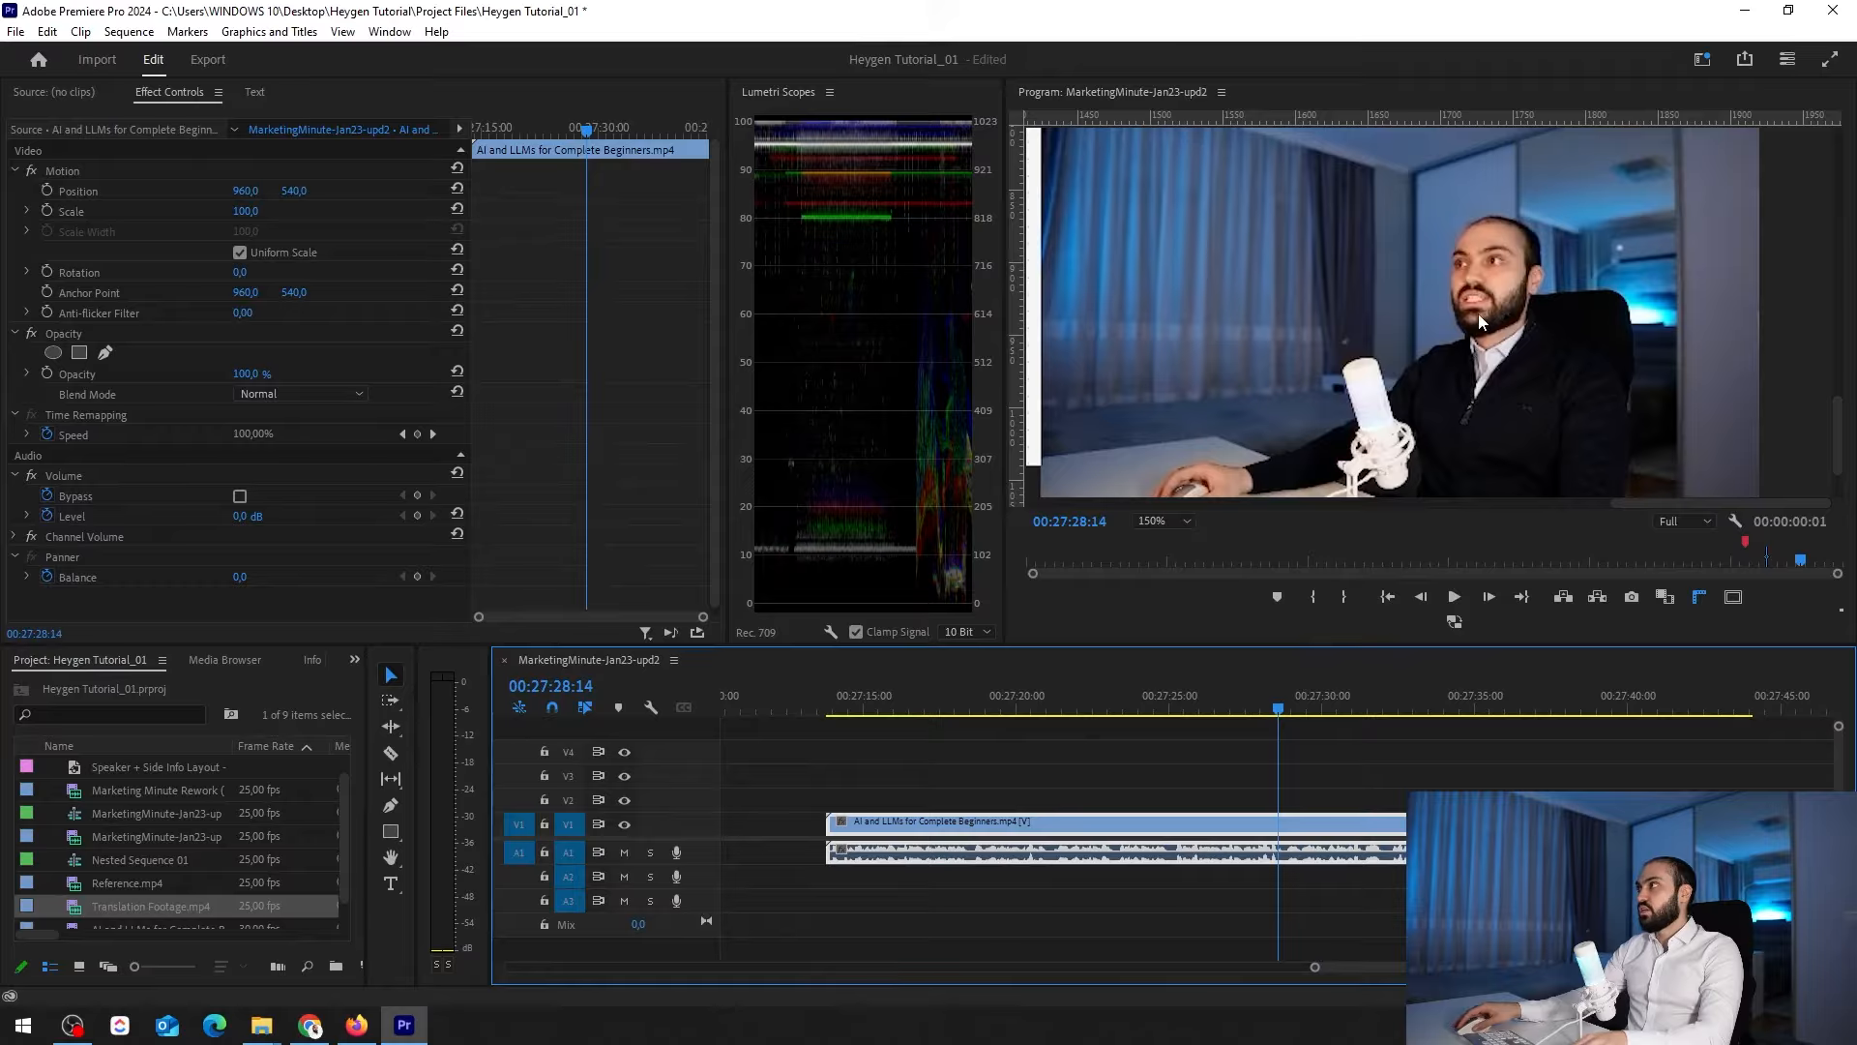
key(space)
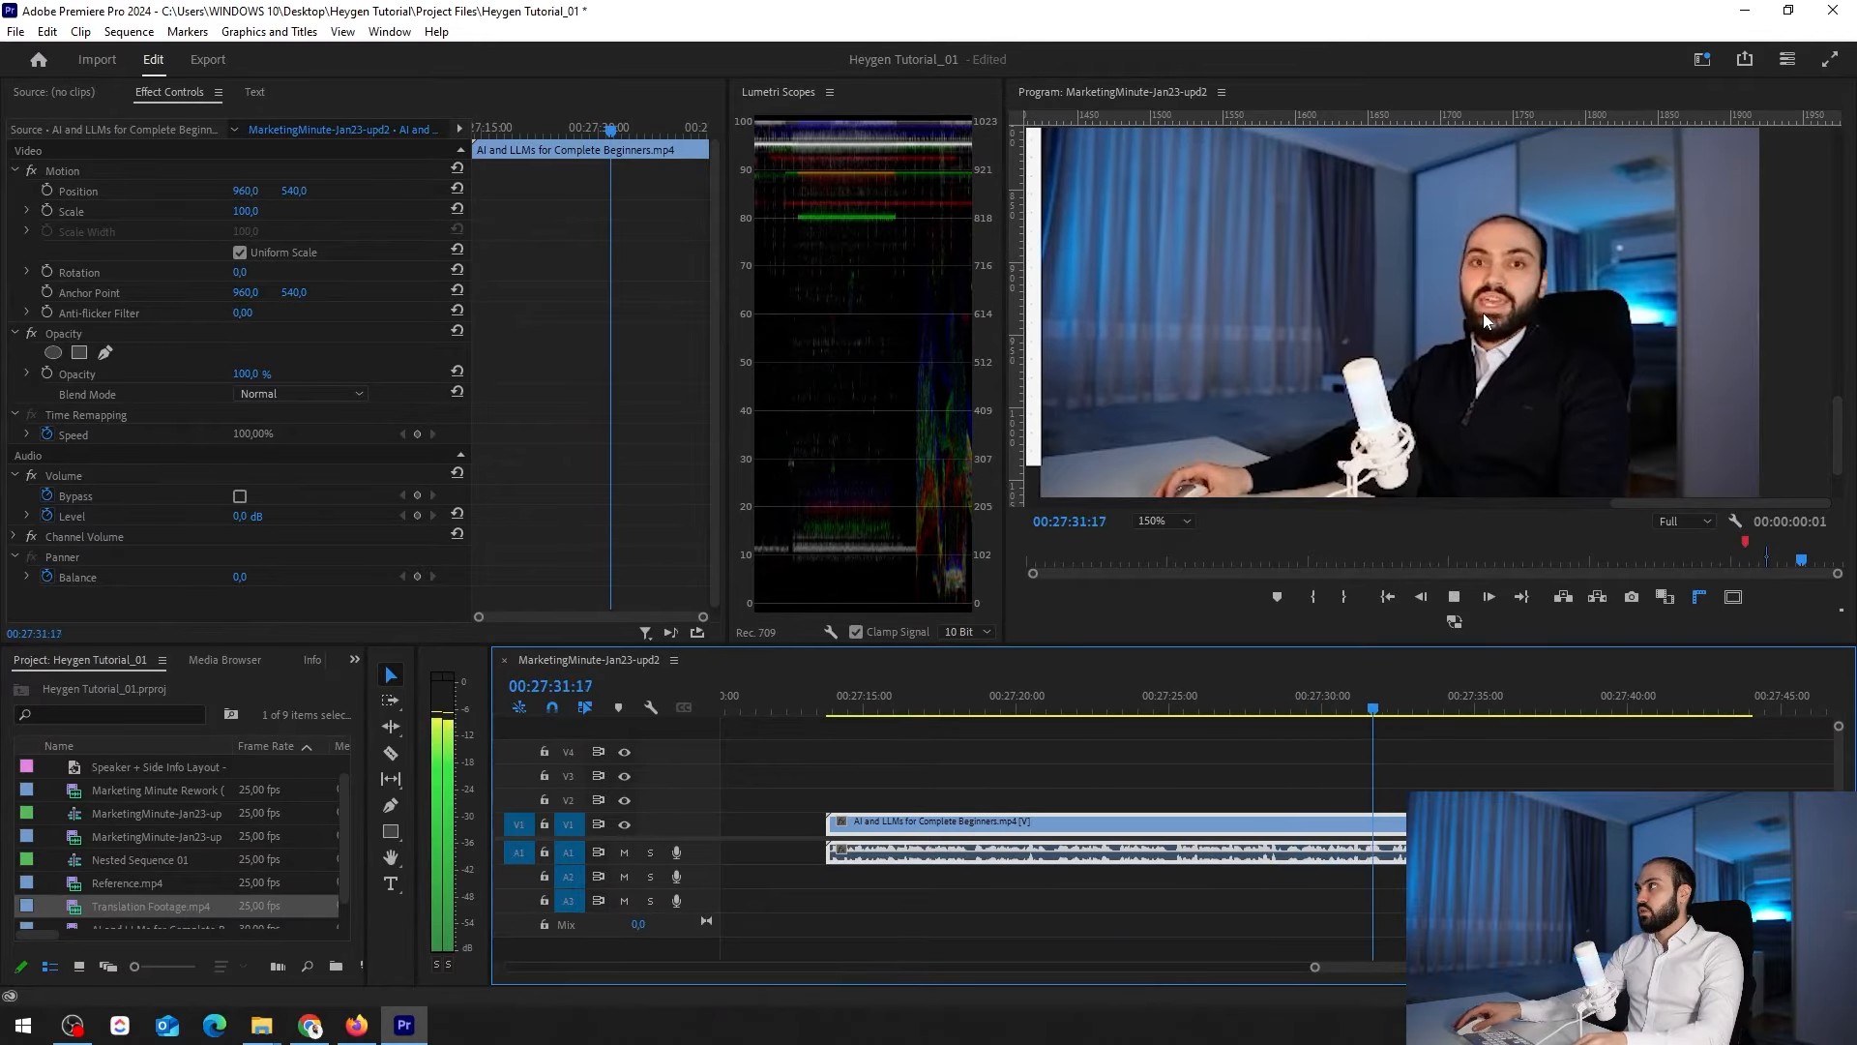
key(space)
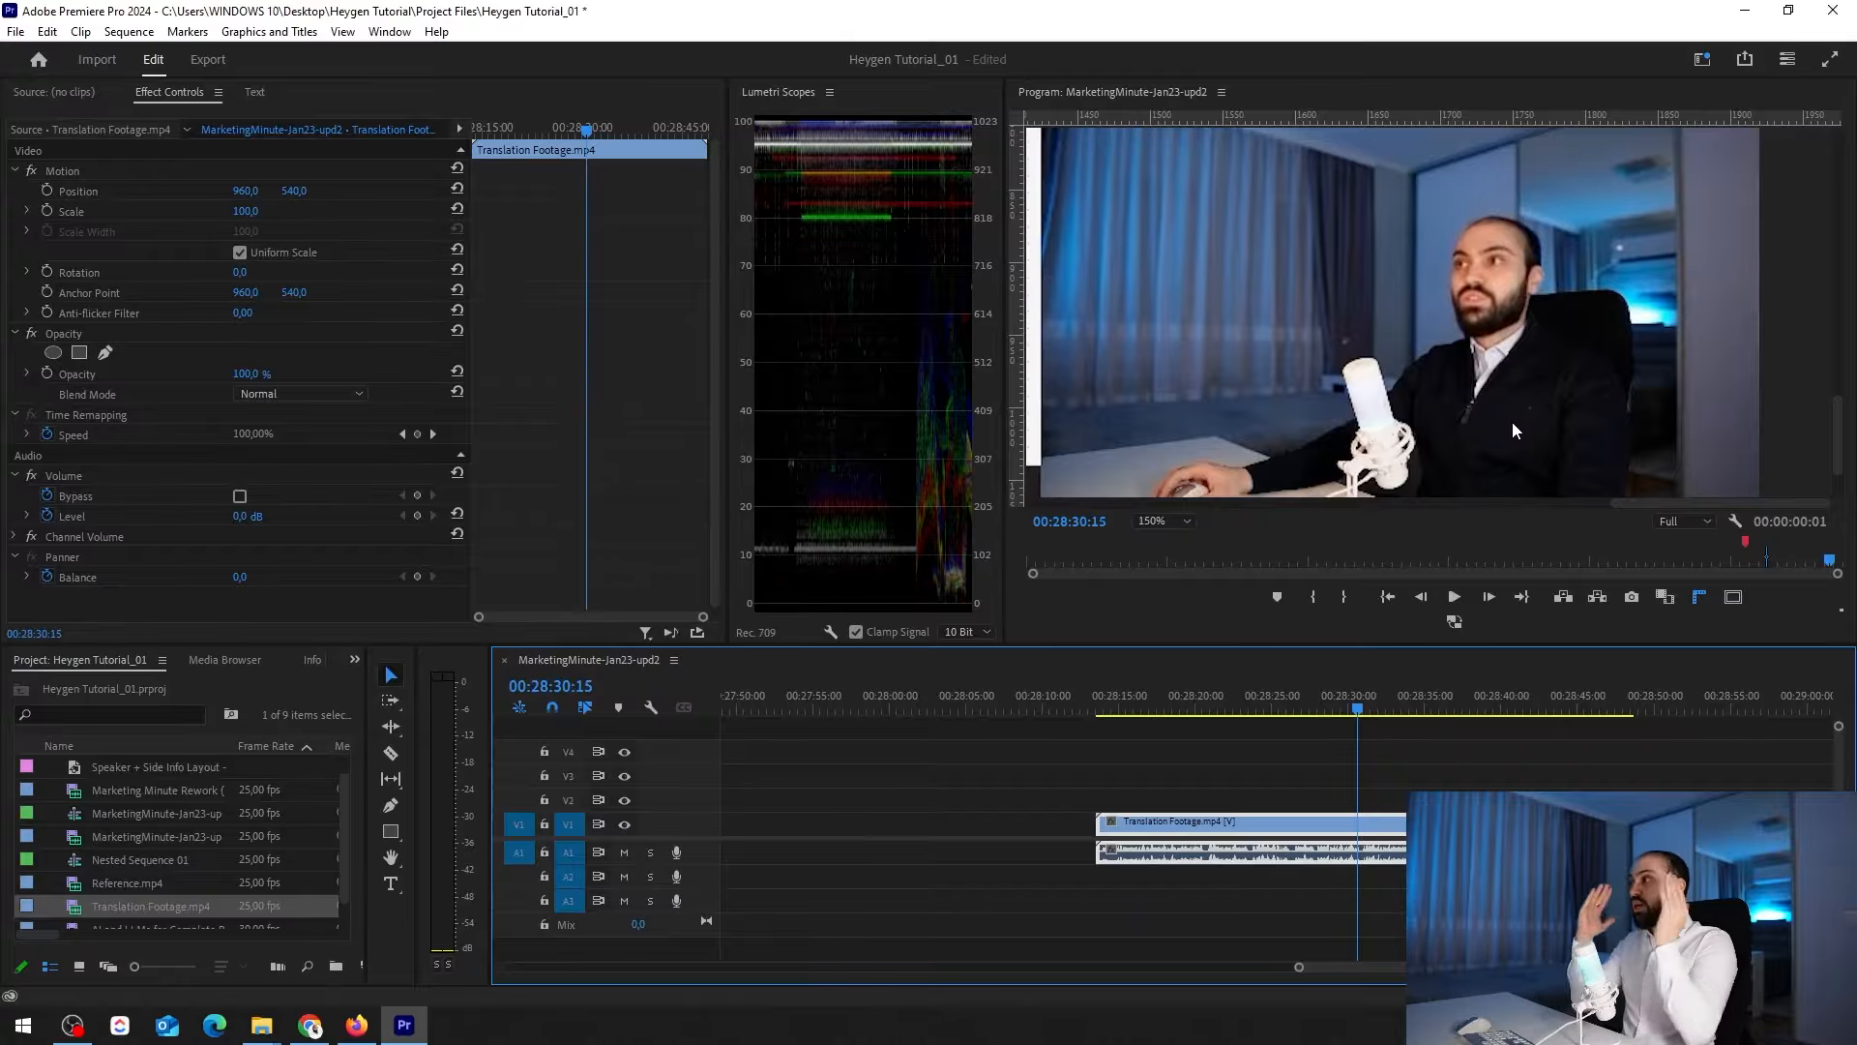
Return the program preview to Fit and clear the clip selection
click(1188, 528)
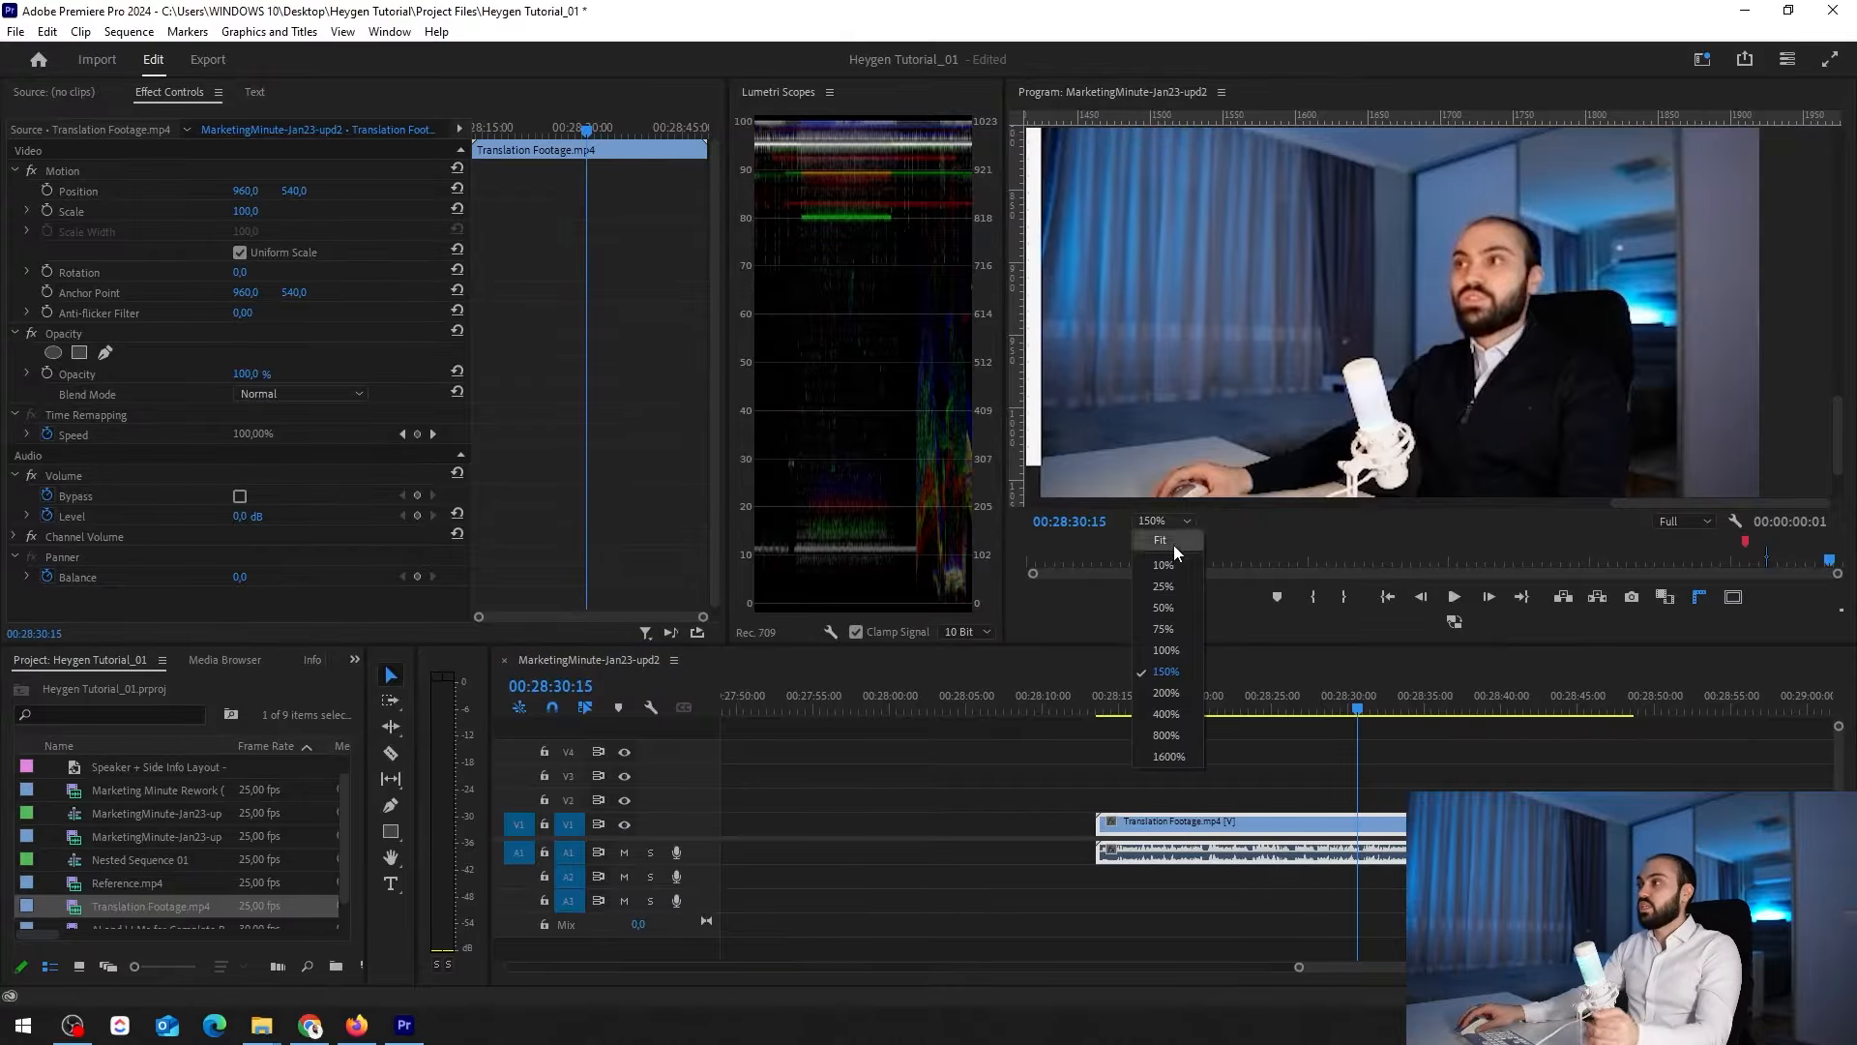
click(1175, 546)
click(1050, 827)
Move the playhead to about 00:09:40 on the Marketing Minute Rework (v3).mp4 clip, leaving no clip selected
key(minus)
key(minus)
key(minus)
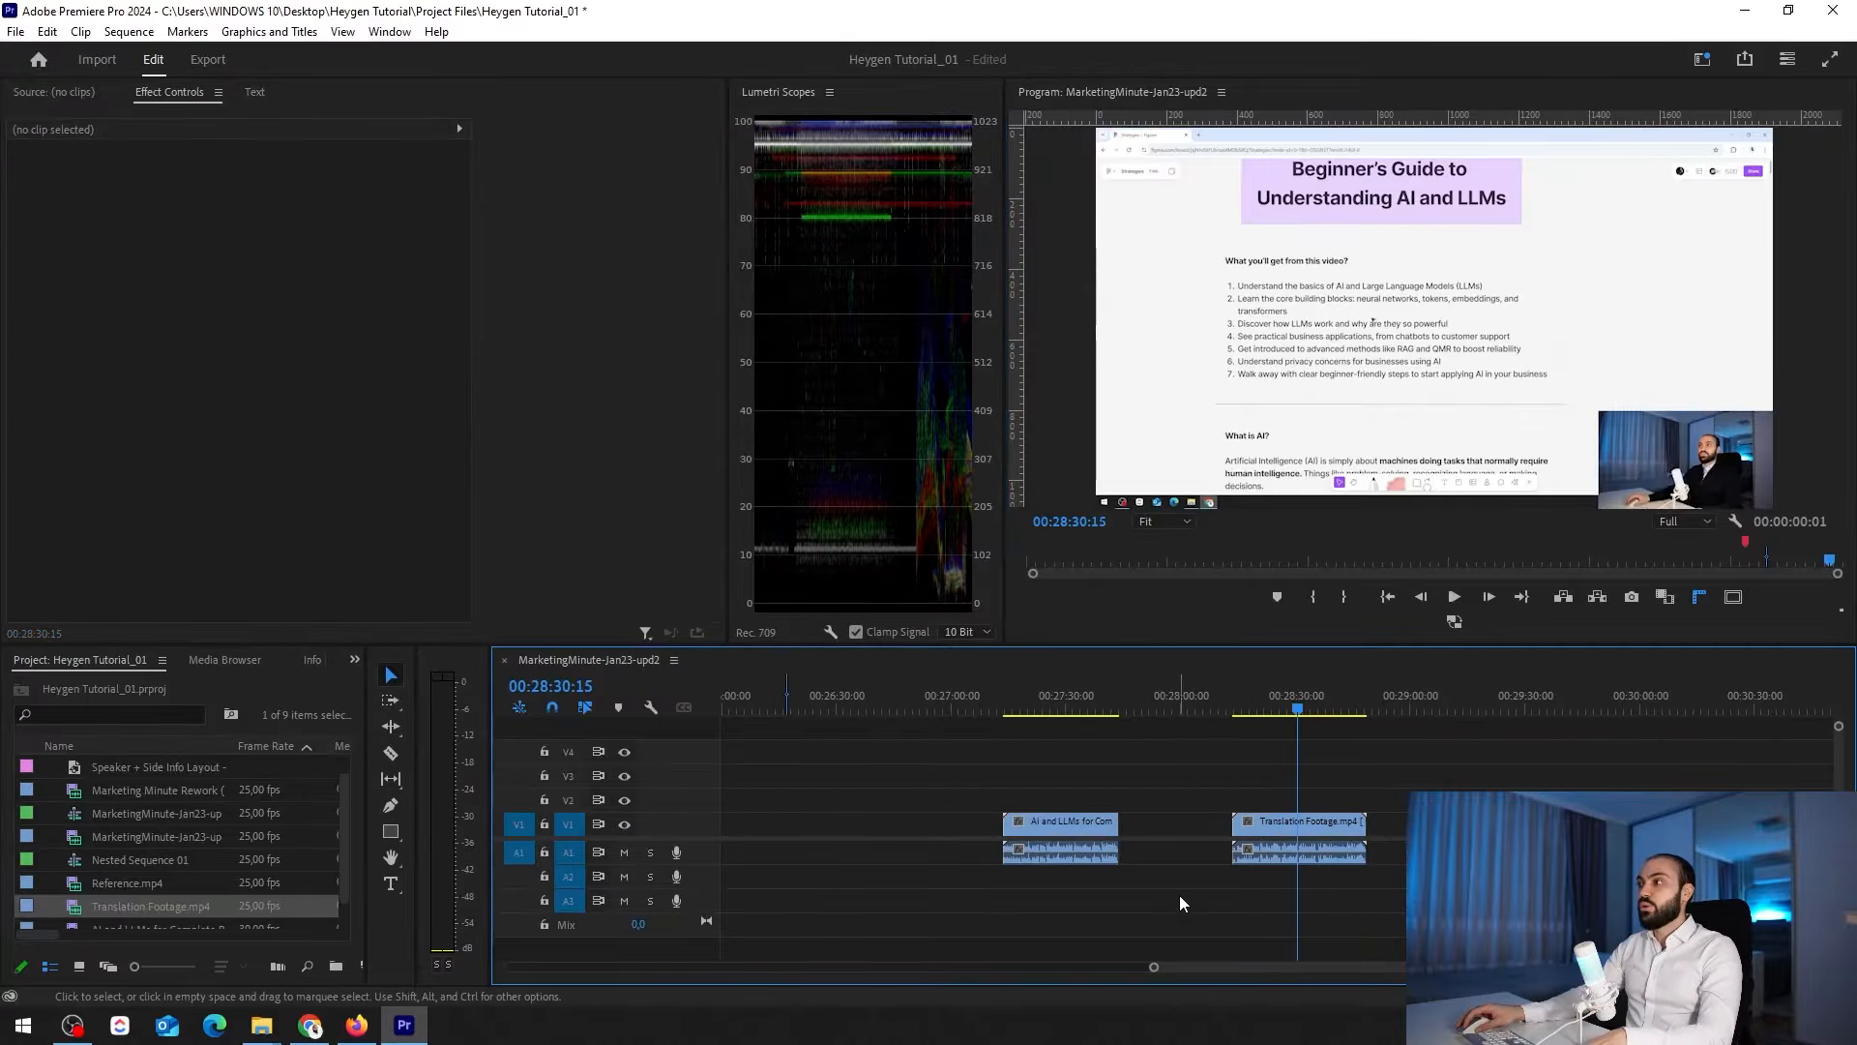
key(minus)
key(minus)
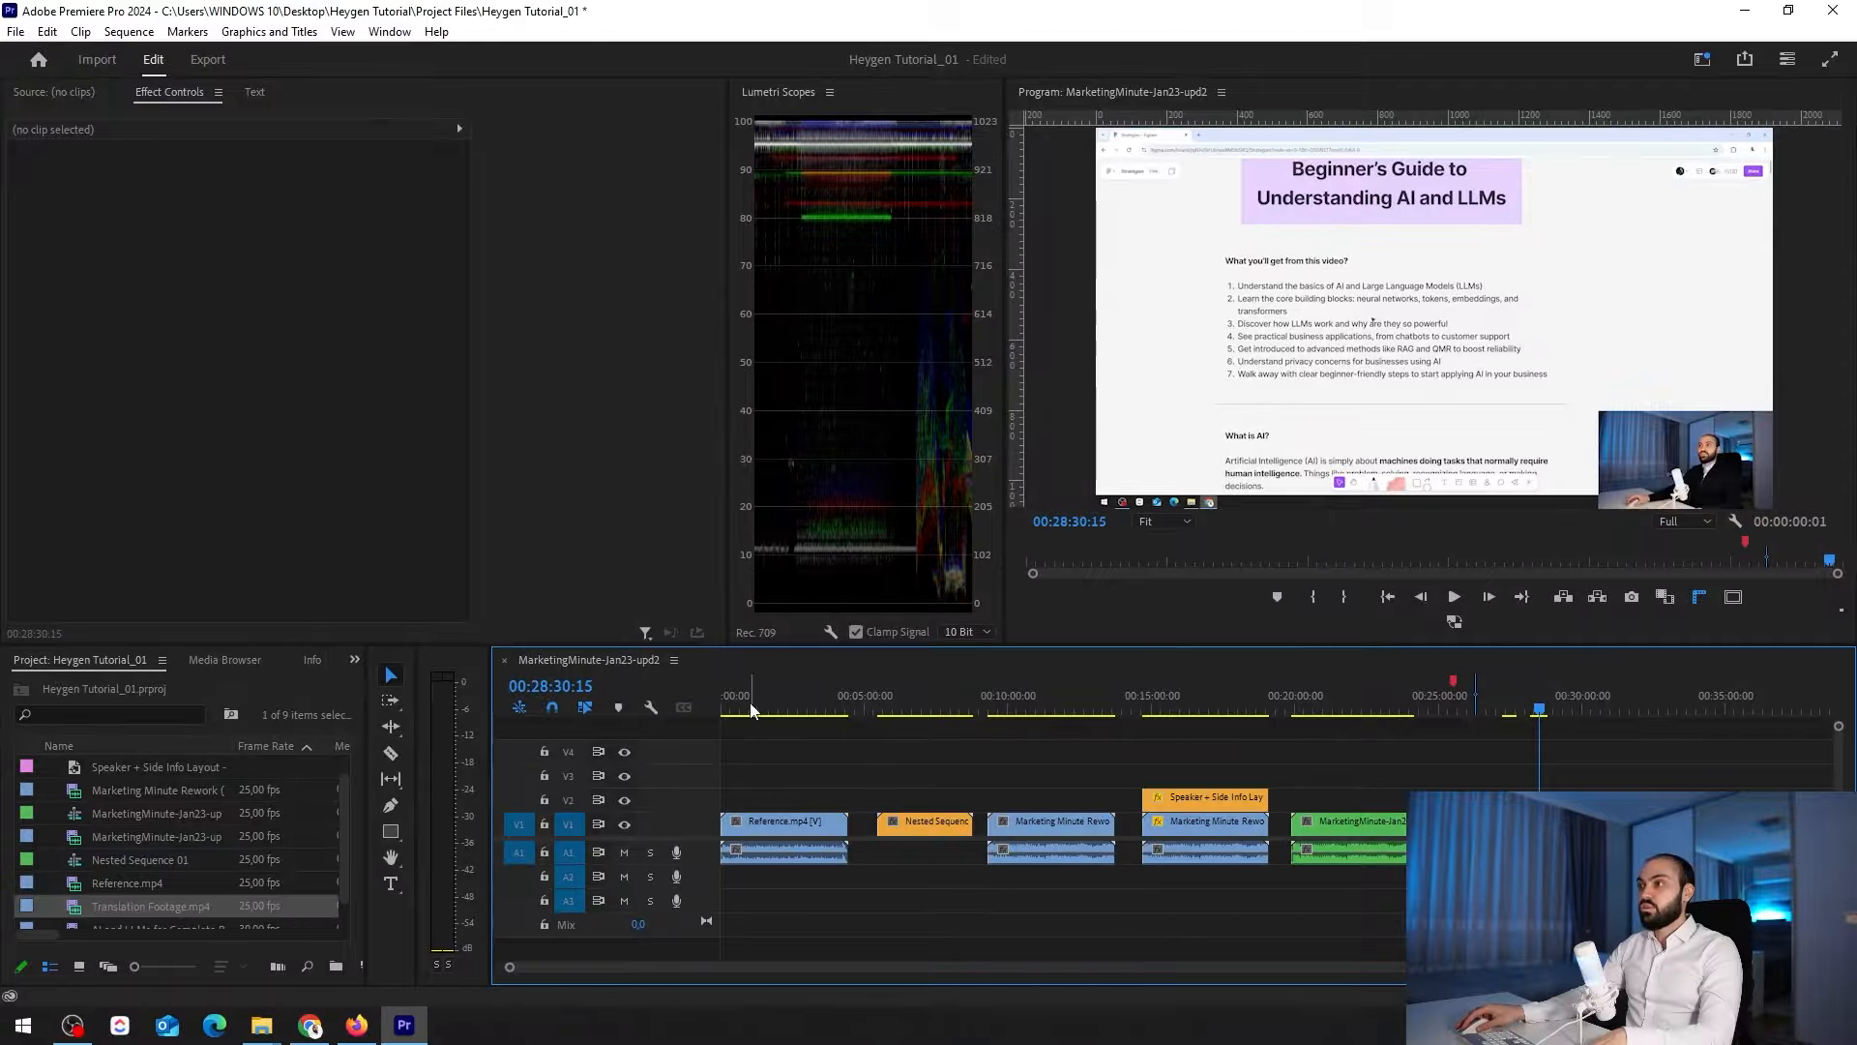
click(998, 708)
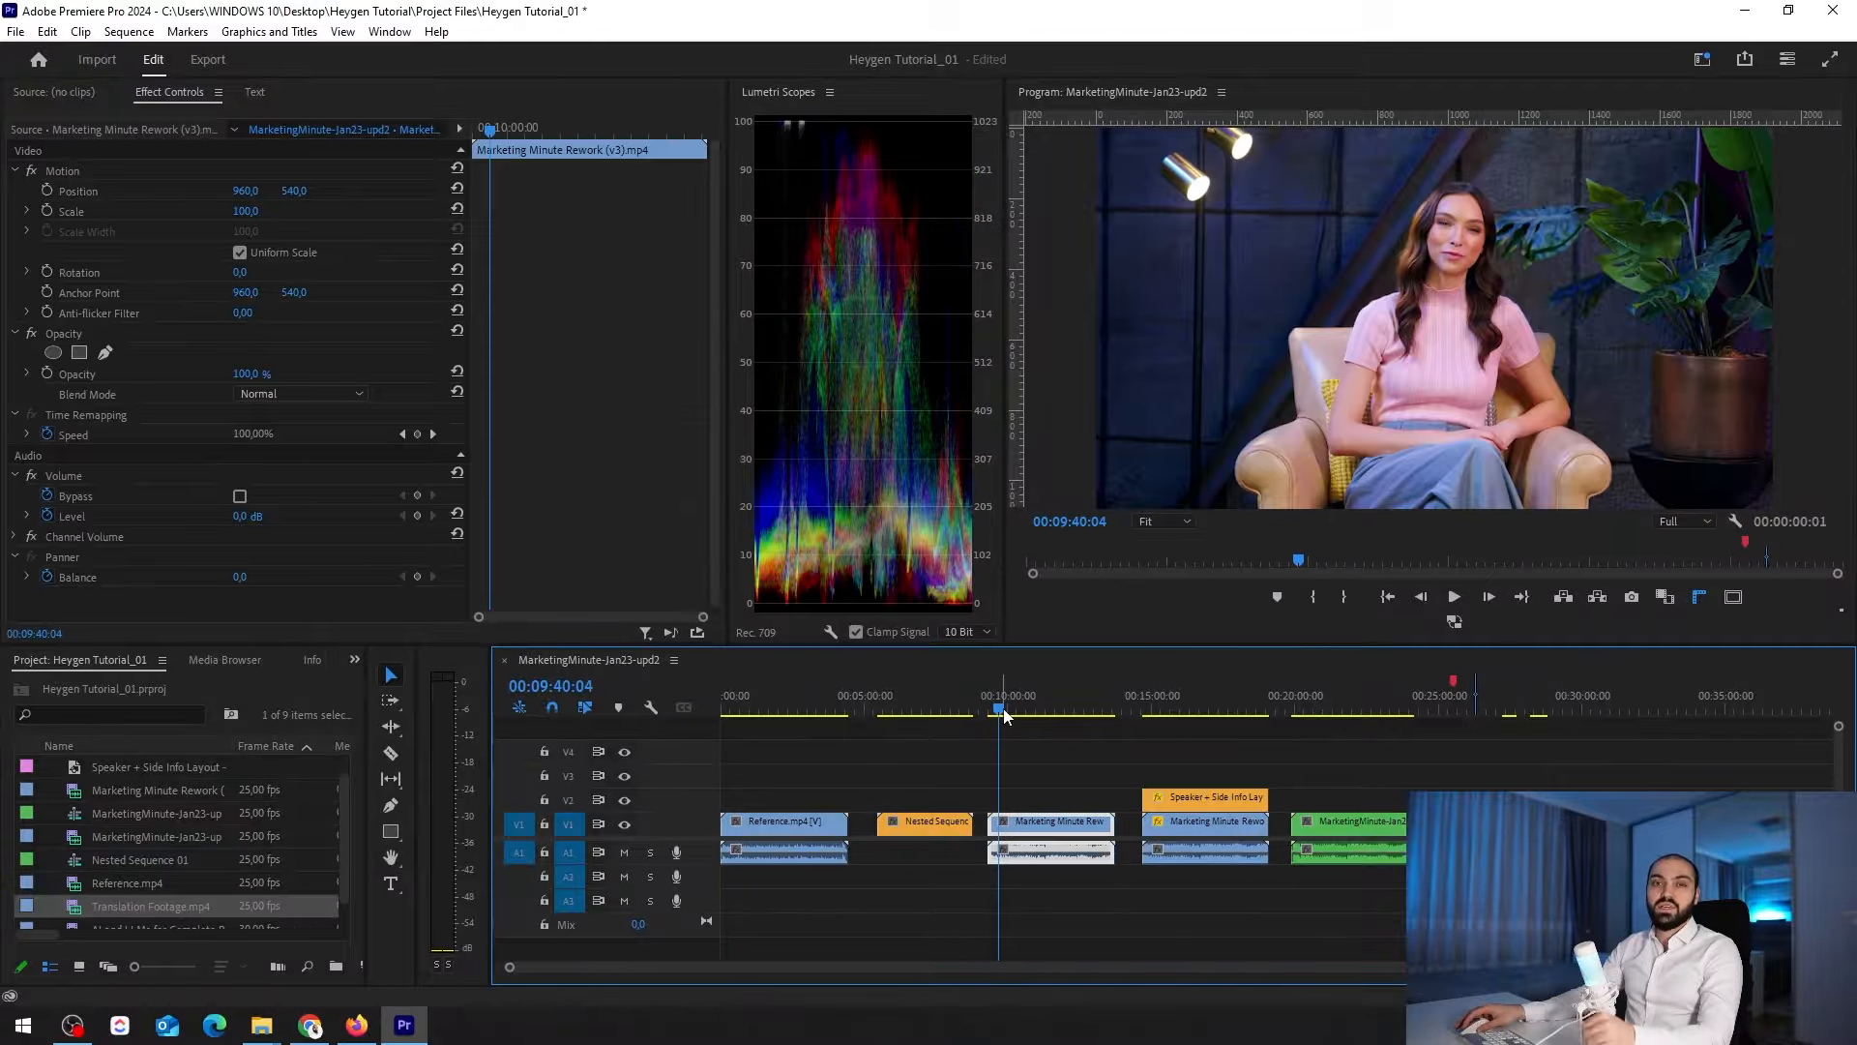
click(1080, 890)
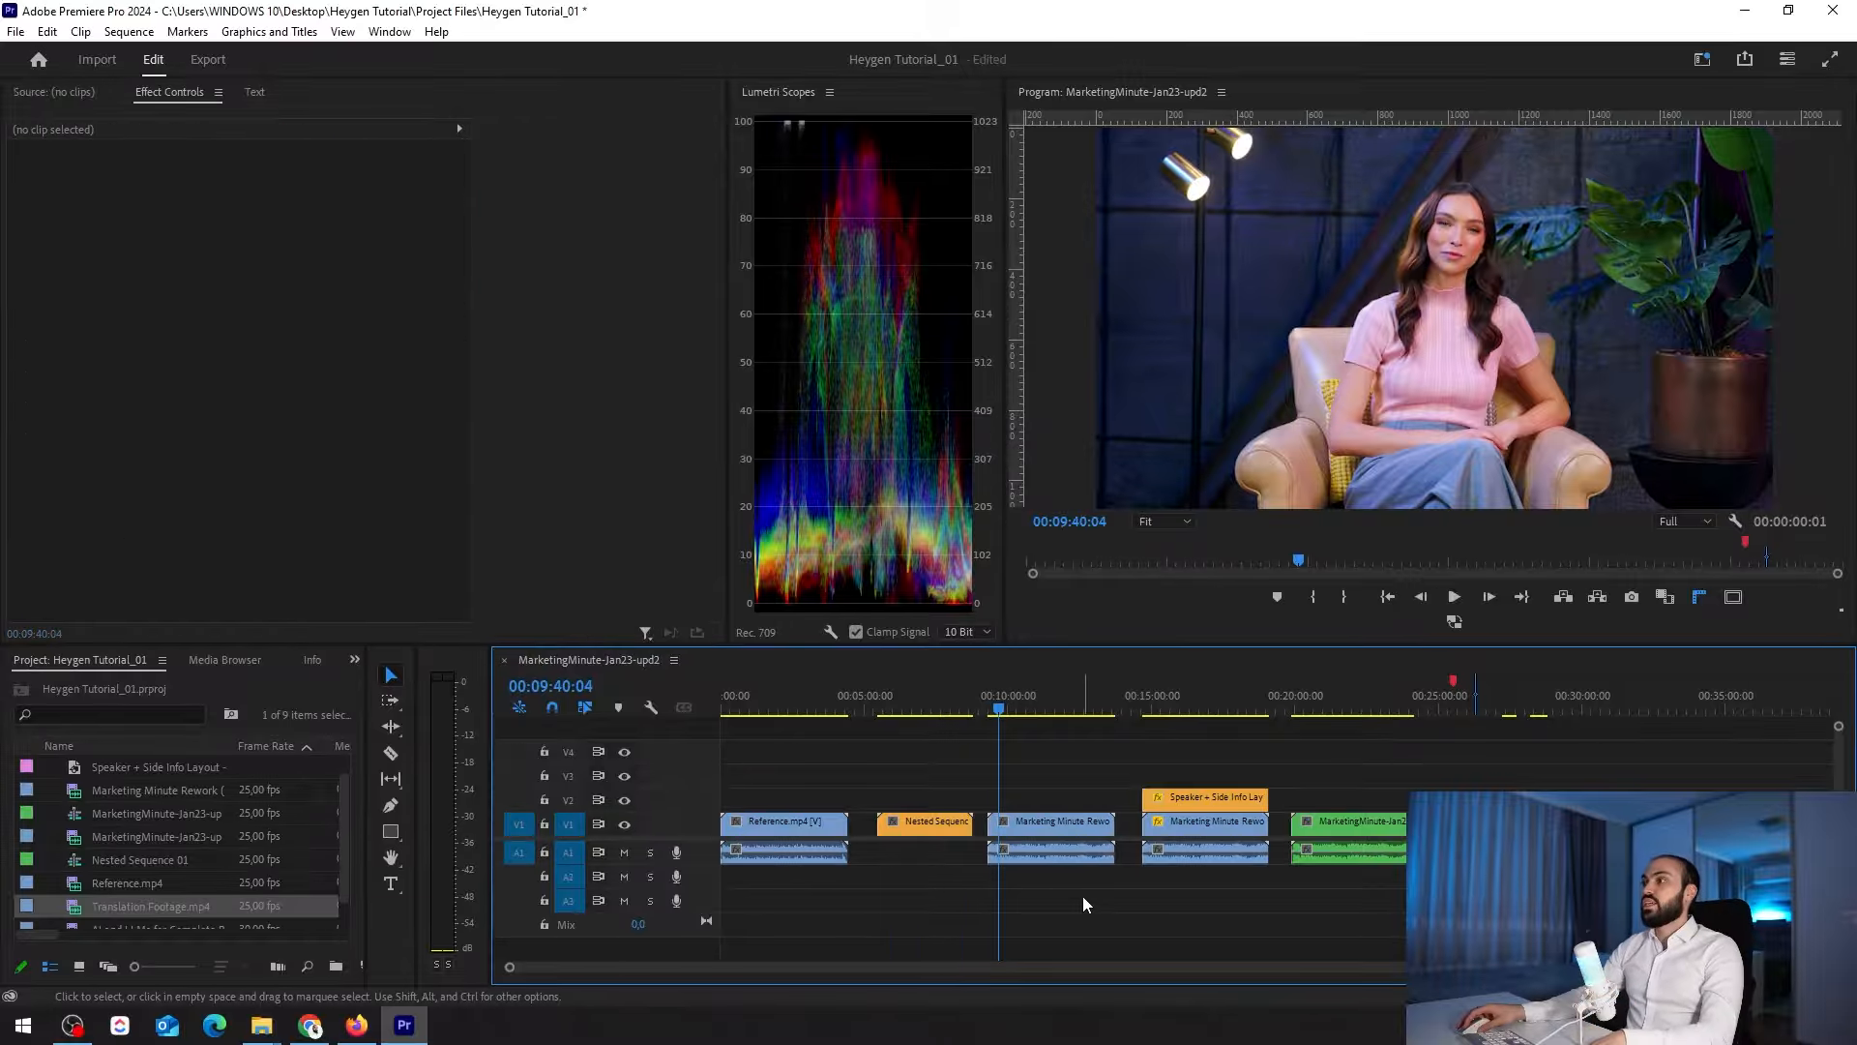
Mute audio track A1 and play the avatar footage in the Marketing Minute Rework (v3).mp4 clip
key(=)
key(=)
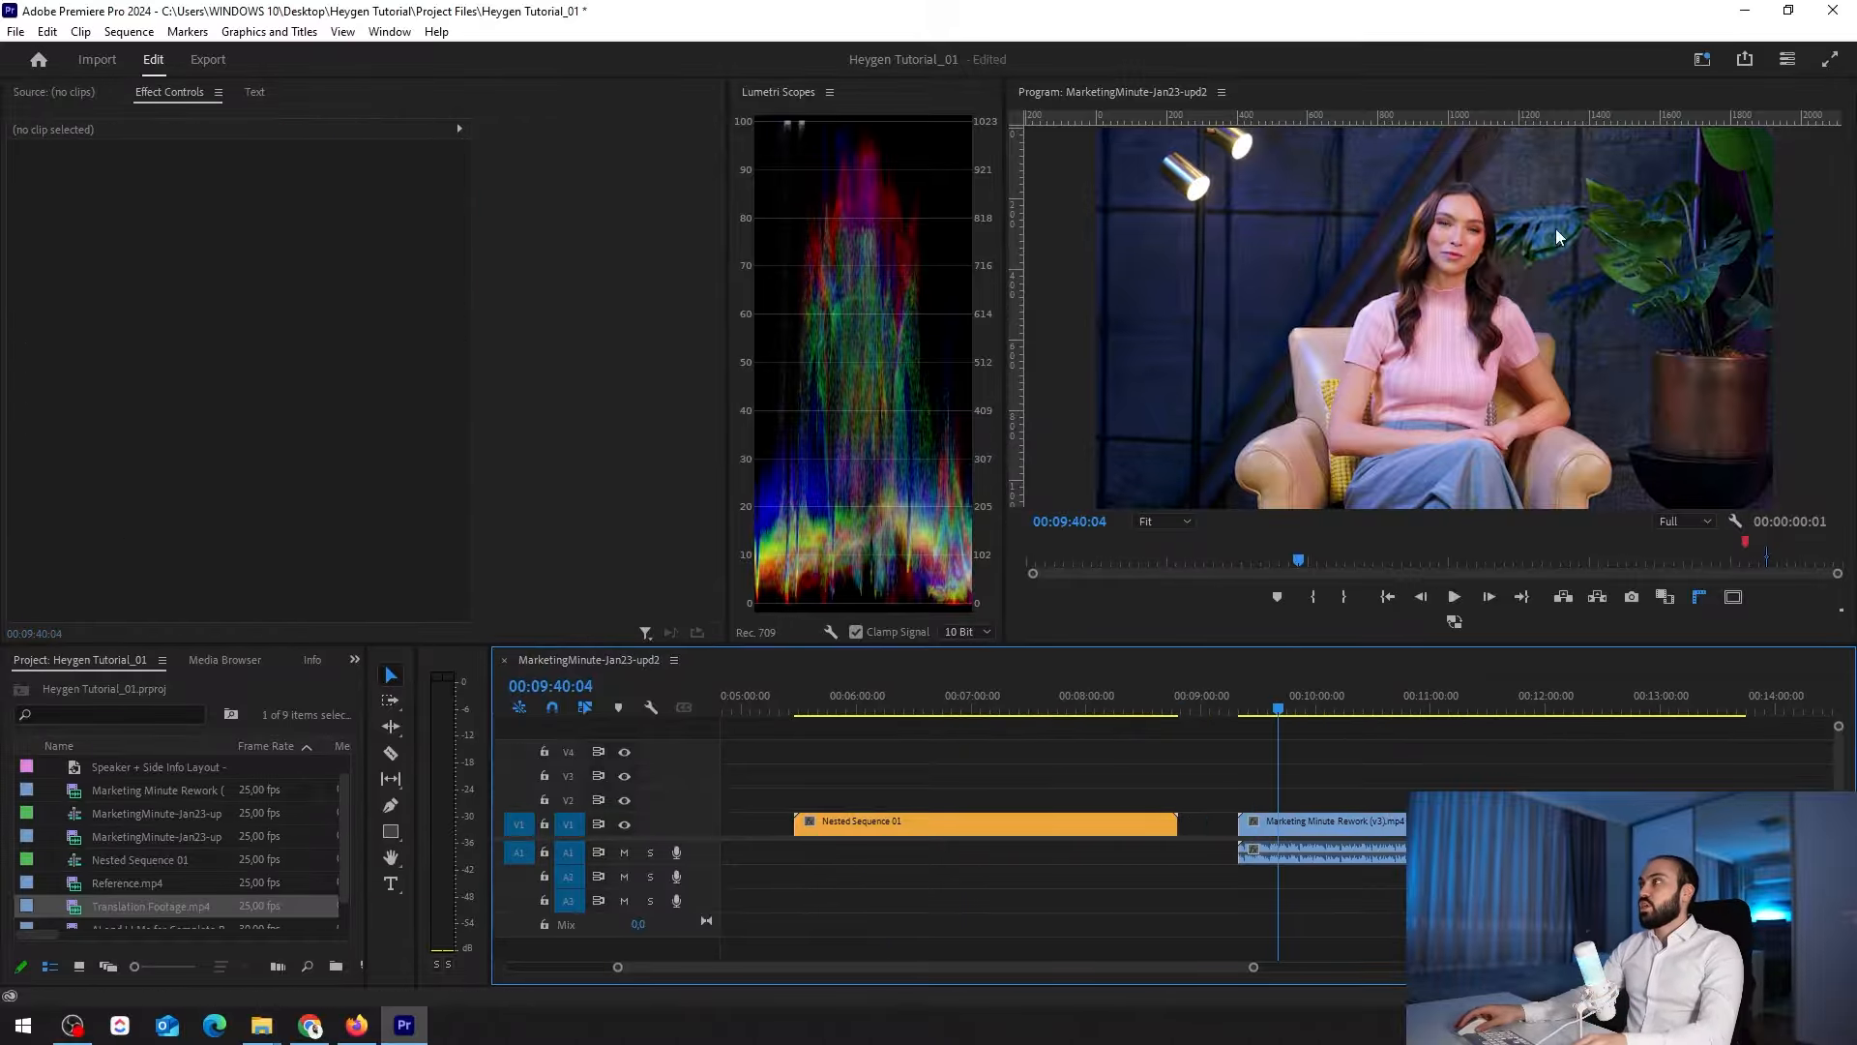
key(=)
click(1286, 711)
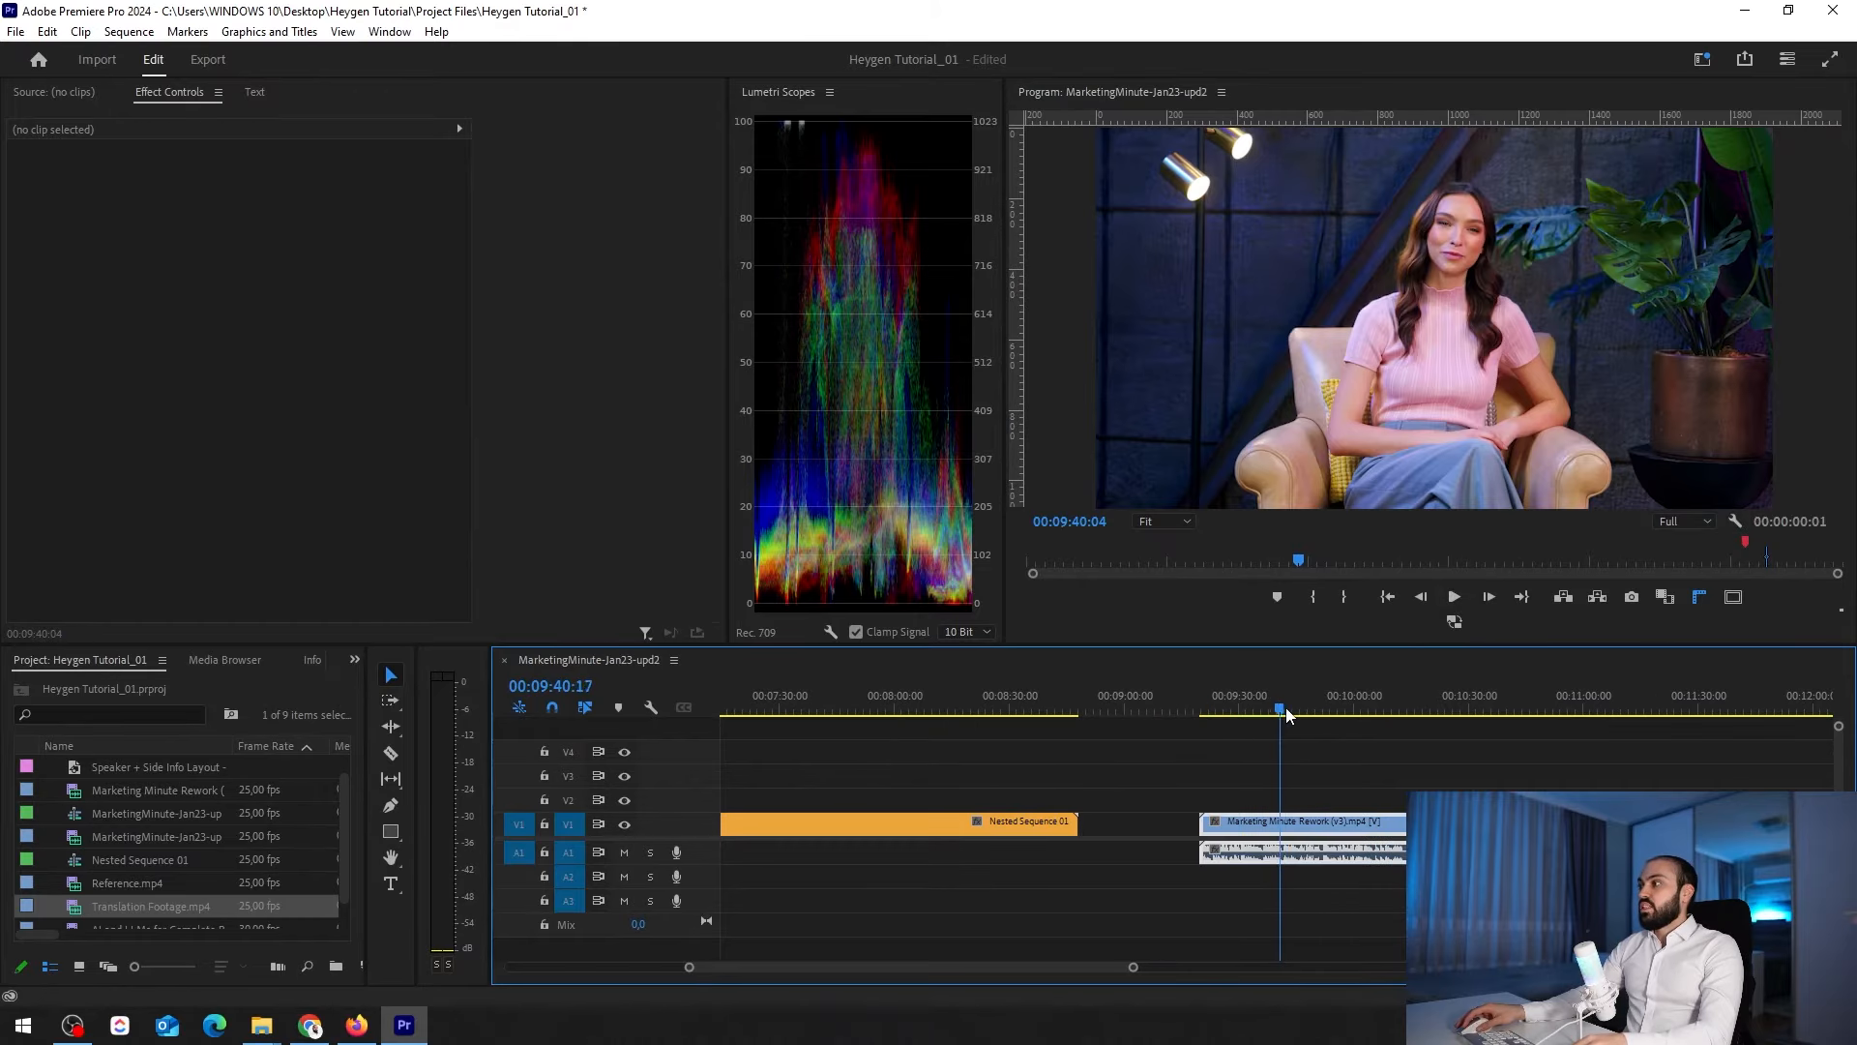
click(624, 852)
key(space)
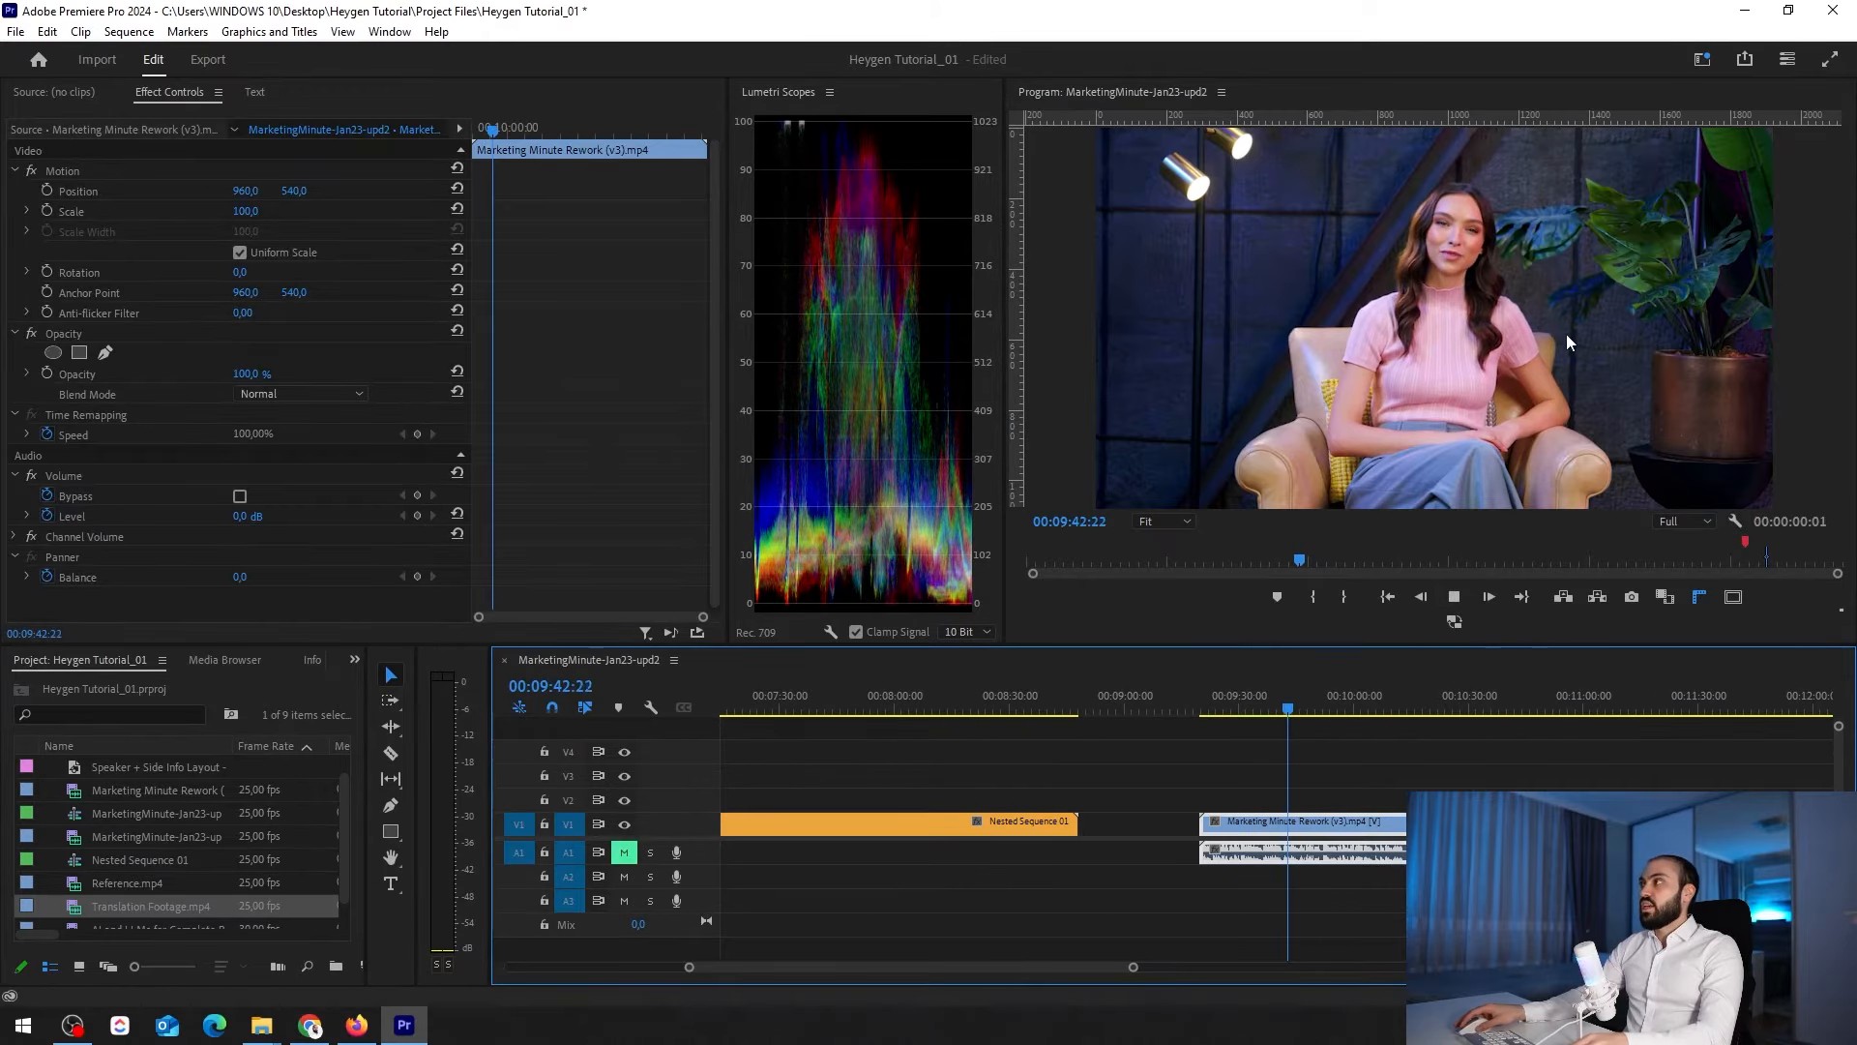
key(=)
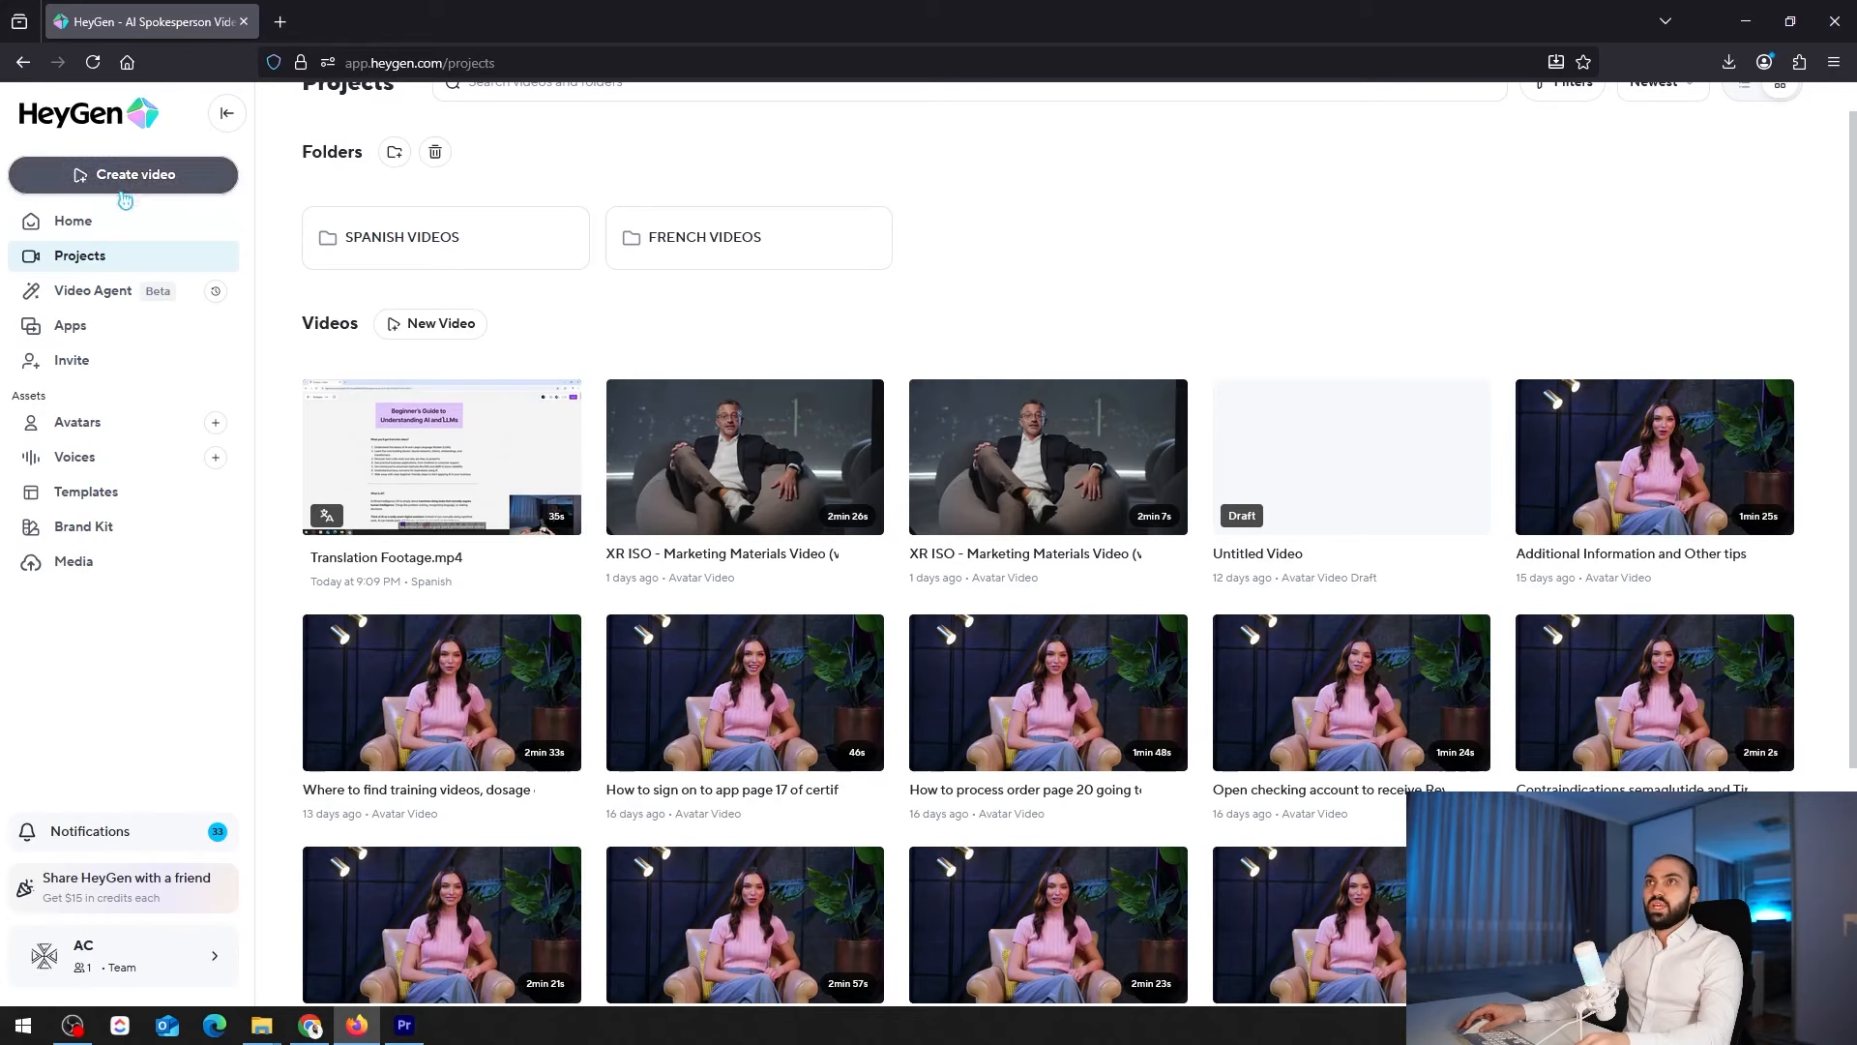
Create a new landscape video from scratch in HeyGen
click(97, 184)
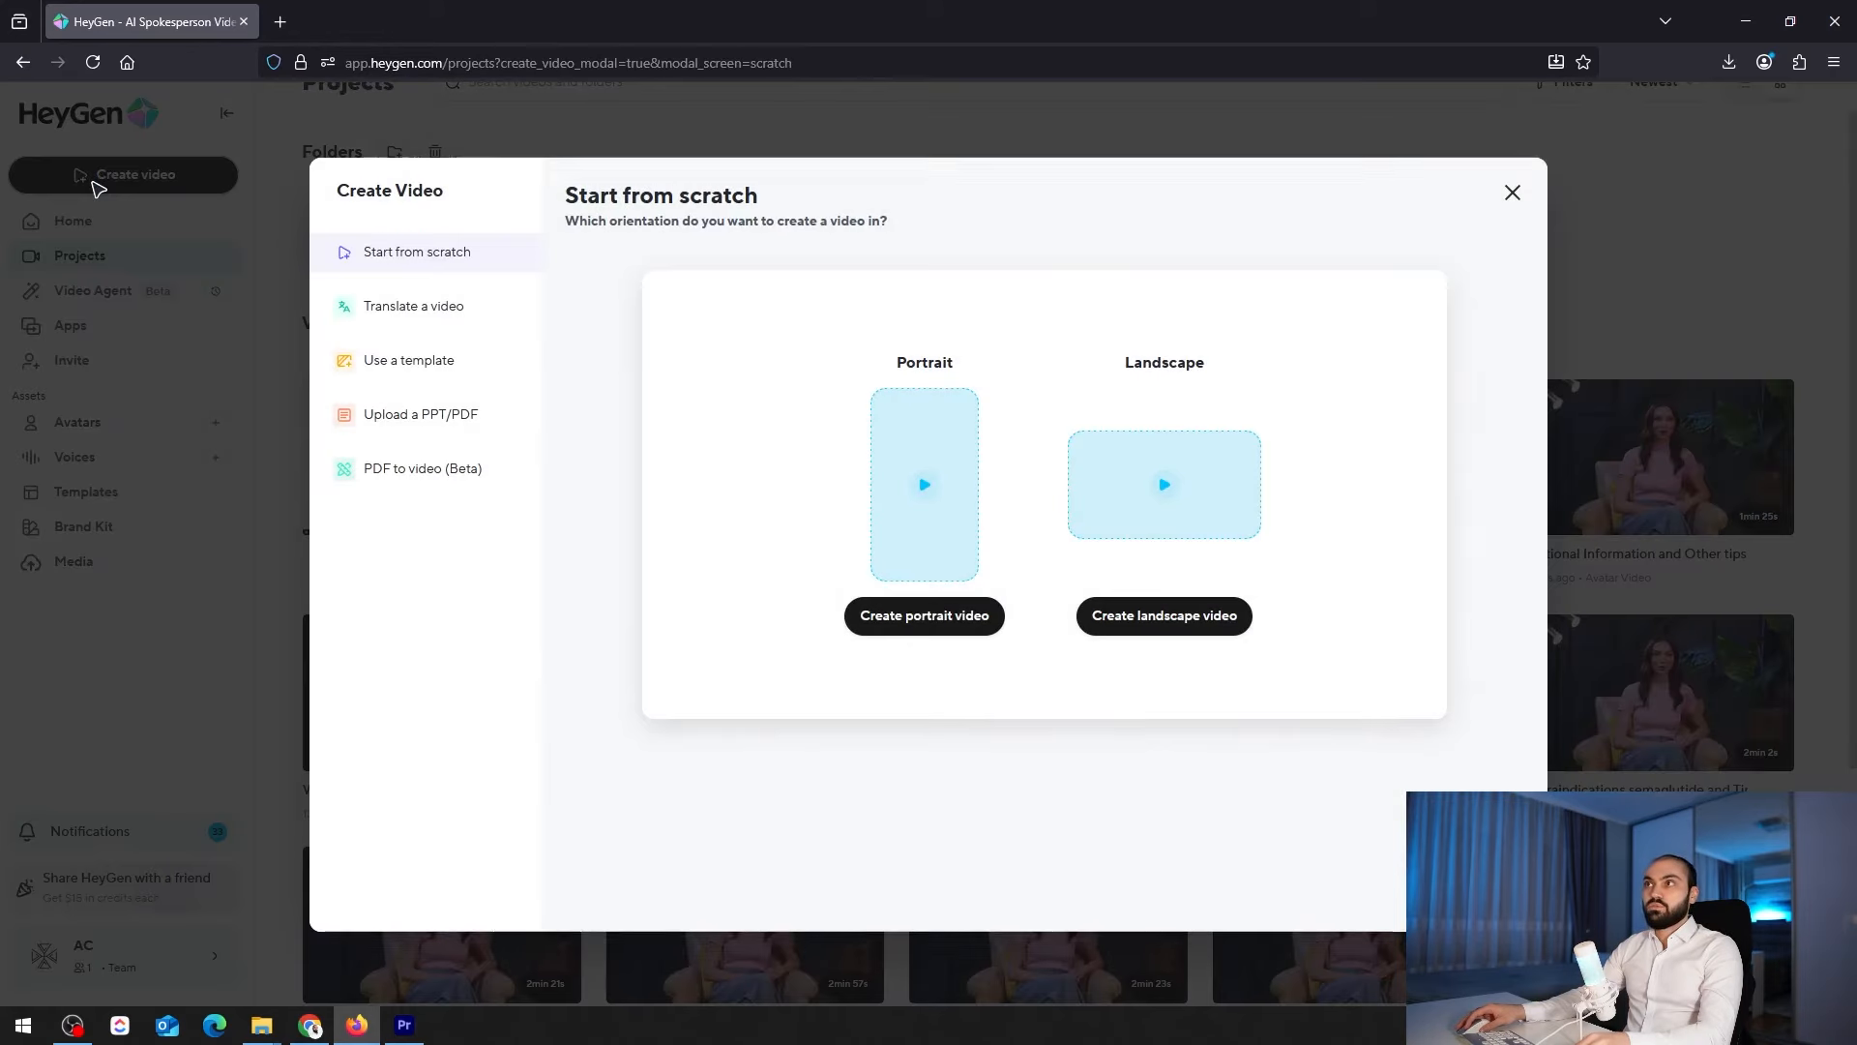
click(1176, 472)
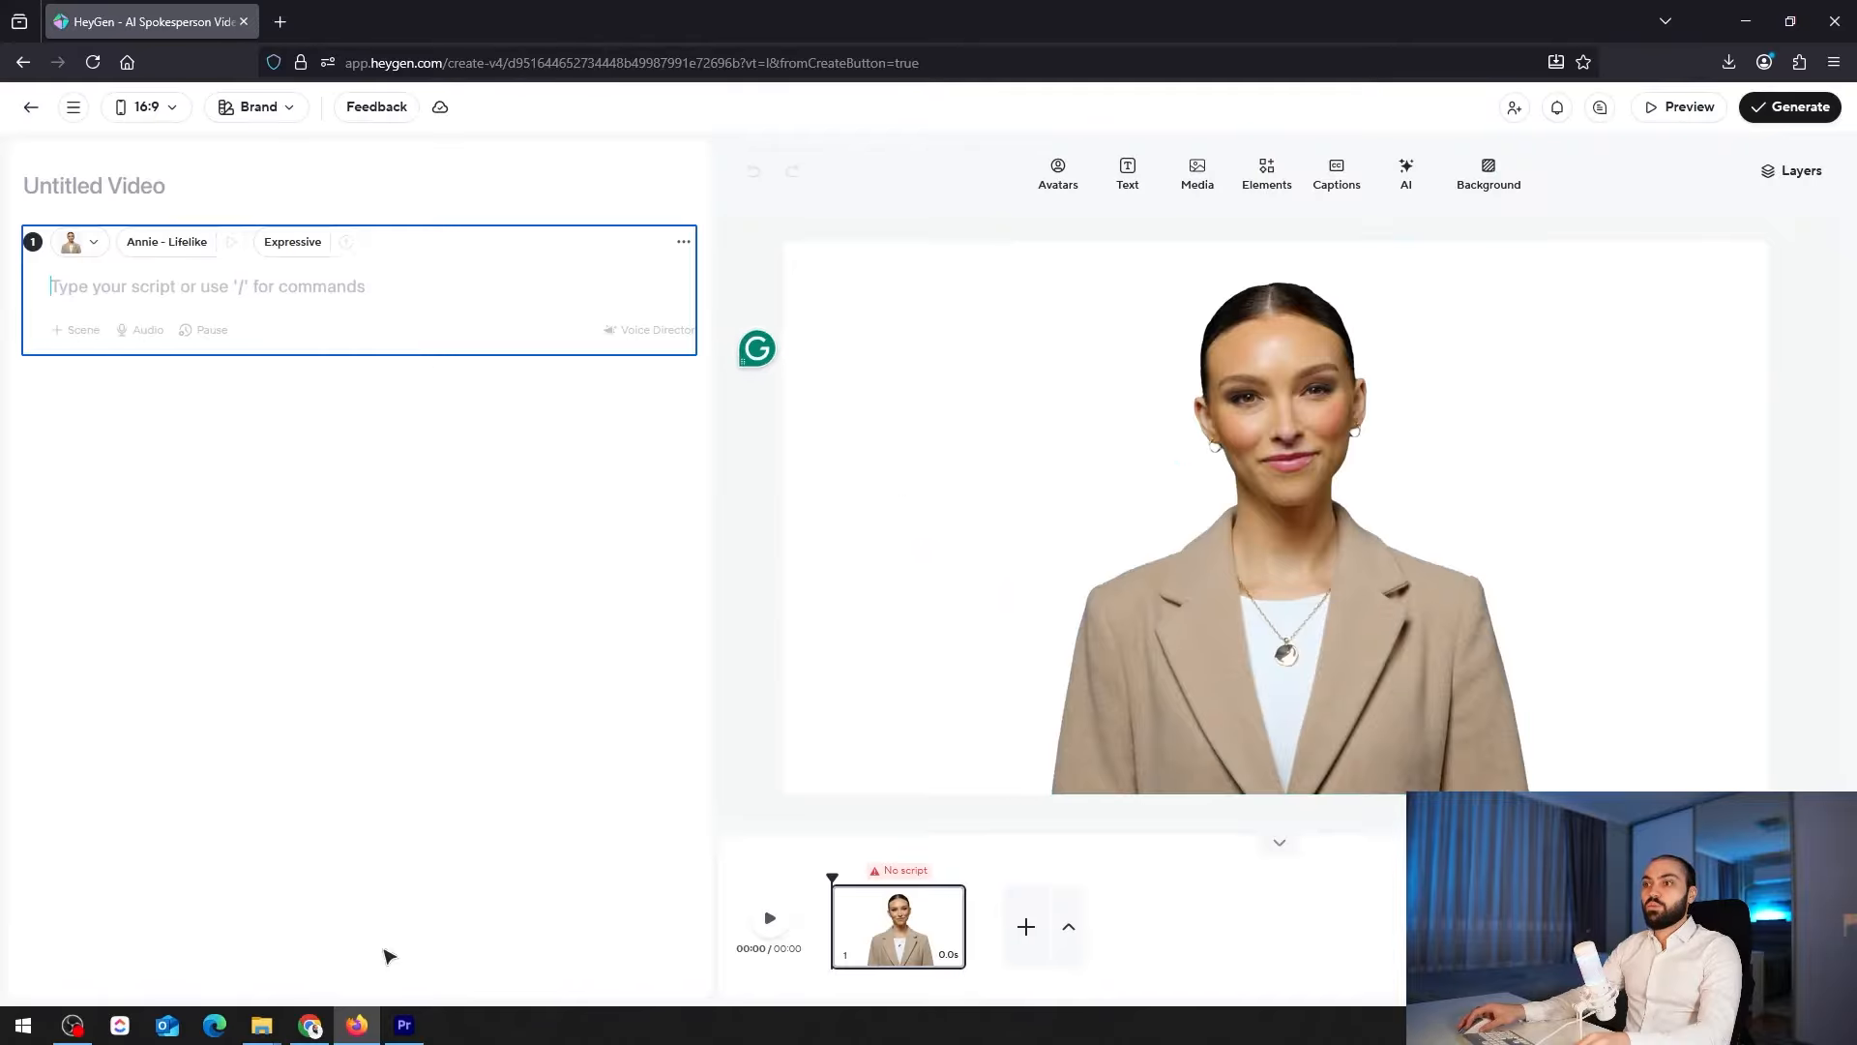
Copy the AI technology dummy transcript from ChatGPT and paste it into the first scene's script in HeyGen
click(309, 1025)
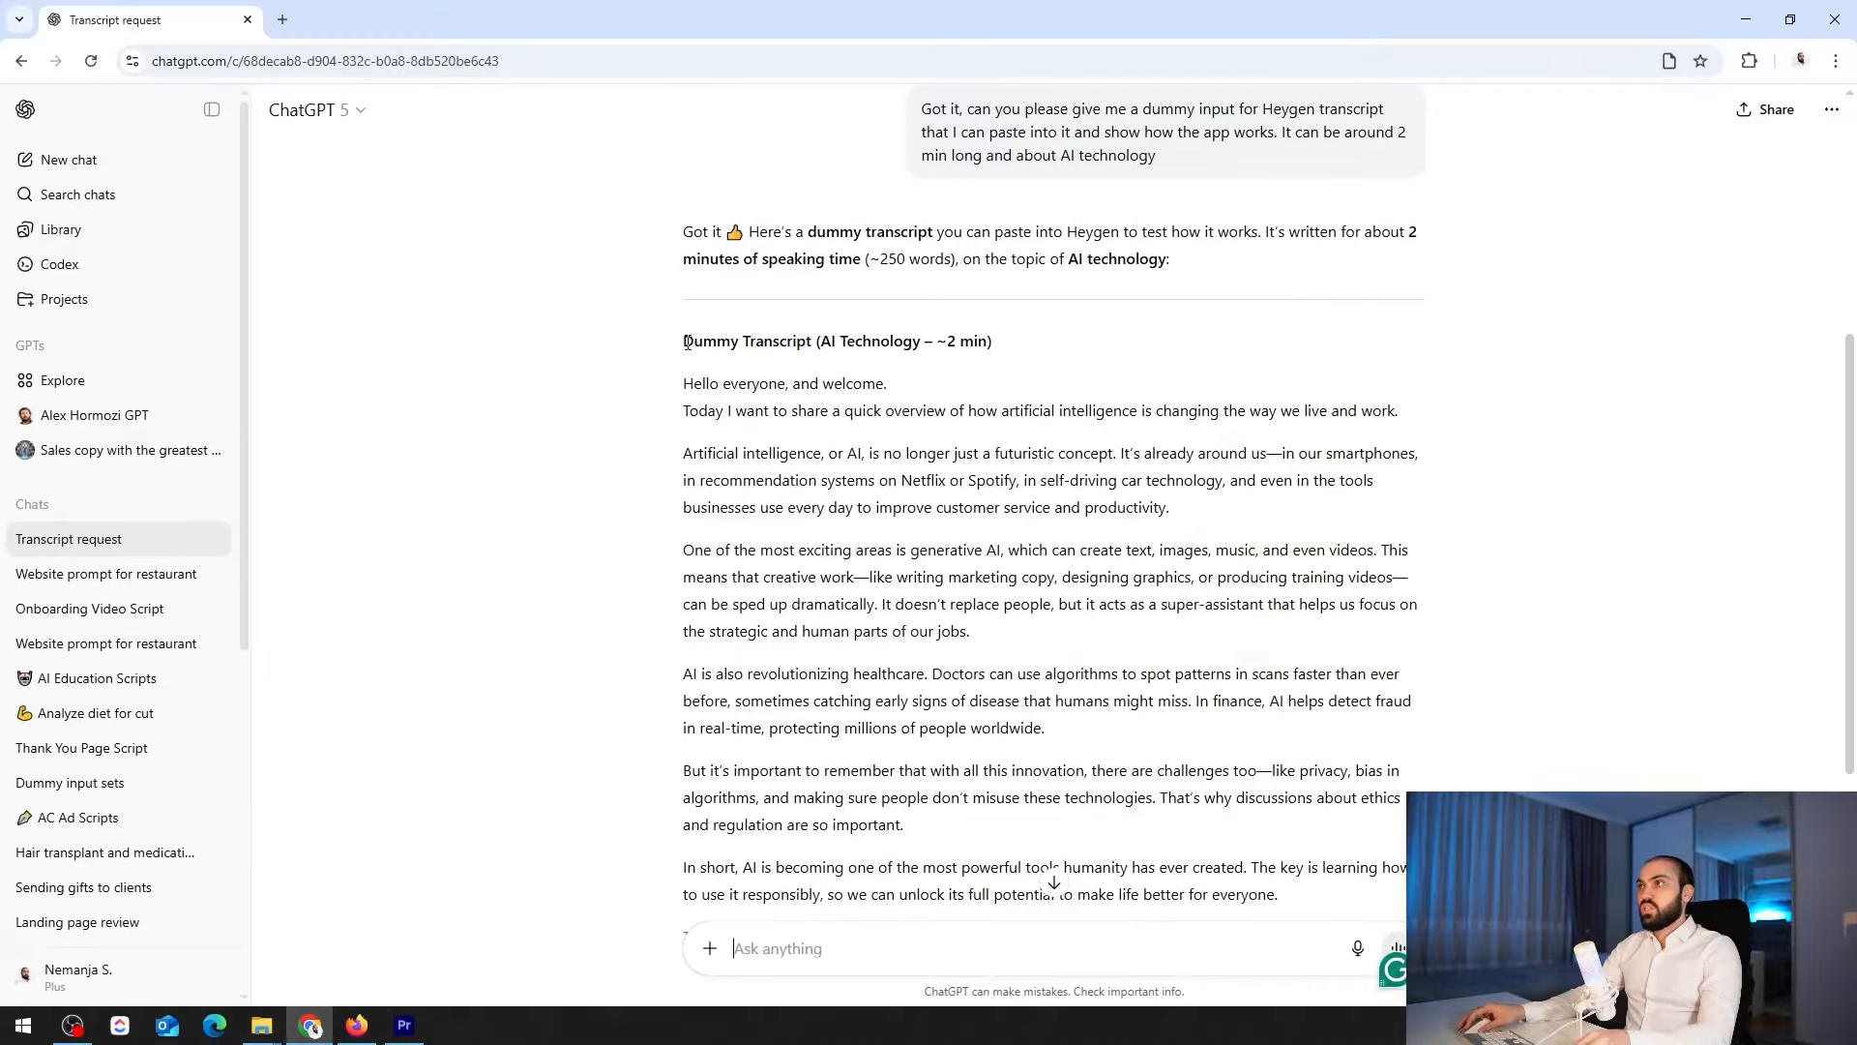
drag(695, 391, 916, 638)
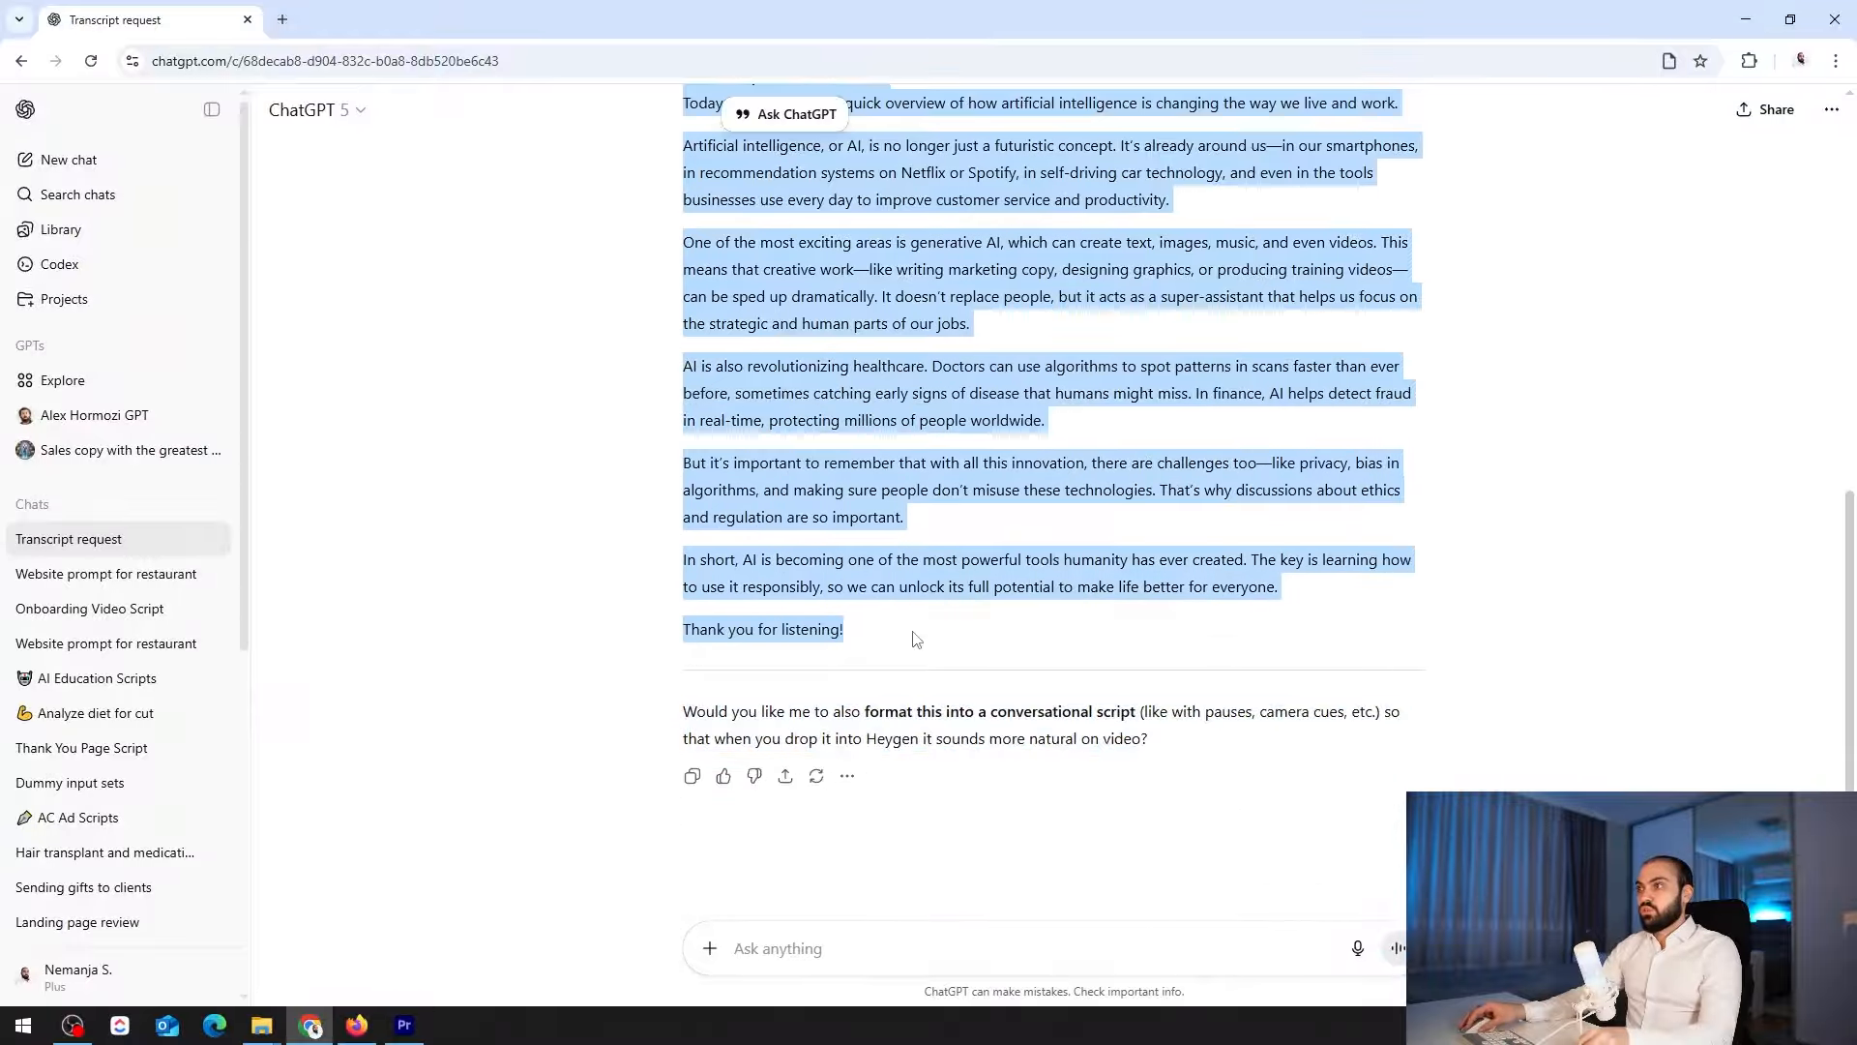
click(357, 1024)
text(Hello everyone, and welcome. Today I want to share a quick overview of how artificial intelligence is changing the way we live and work. Artificial intelligence, or AI, is no longer just a futuristic concept. It’s already around us—in our smartphones, in recommendation systems on Netflix or Spotify, in self-driving car technology, and even in the tools businesses use every day to improve customer service and productivity. One of the most exciting areas is generative AI, which can create text, images, music, and even videos. This means that creative work—like writing marketing copy, designing graphics, or producing training videos—can be sped up dramatically. It doesn’t replace people, but it acts as a super-assistant that helps us focus on the strategic and human parts of our jobs.)
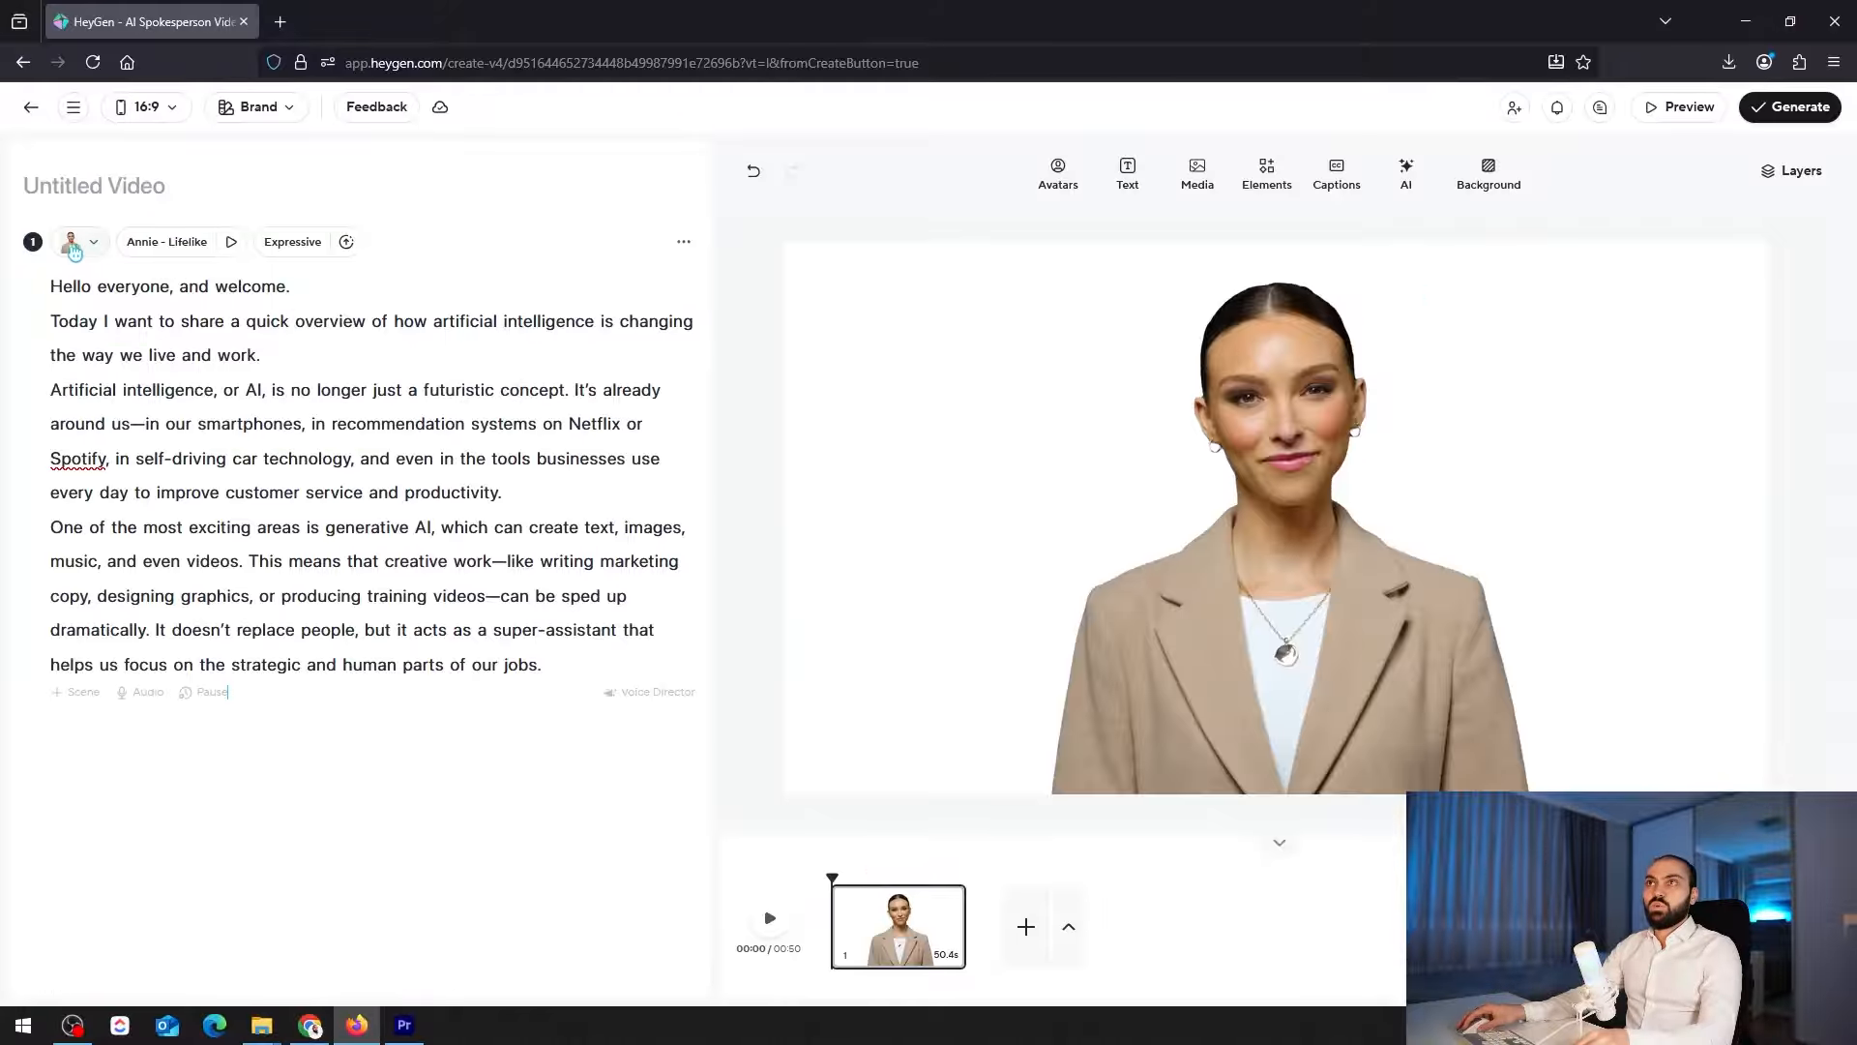
Browse replacement avatars for the first scene and look through the looks available for Jocelyn
click(74, 249)
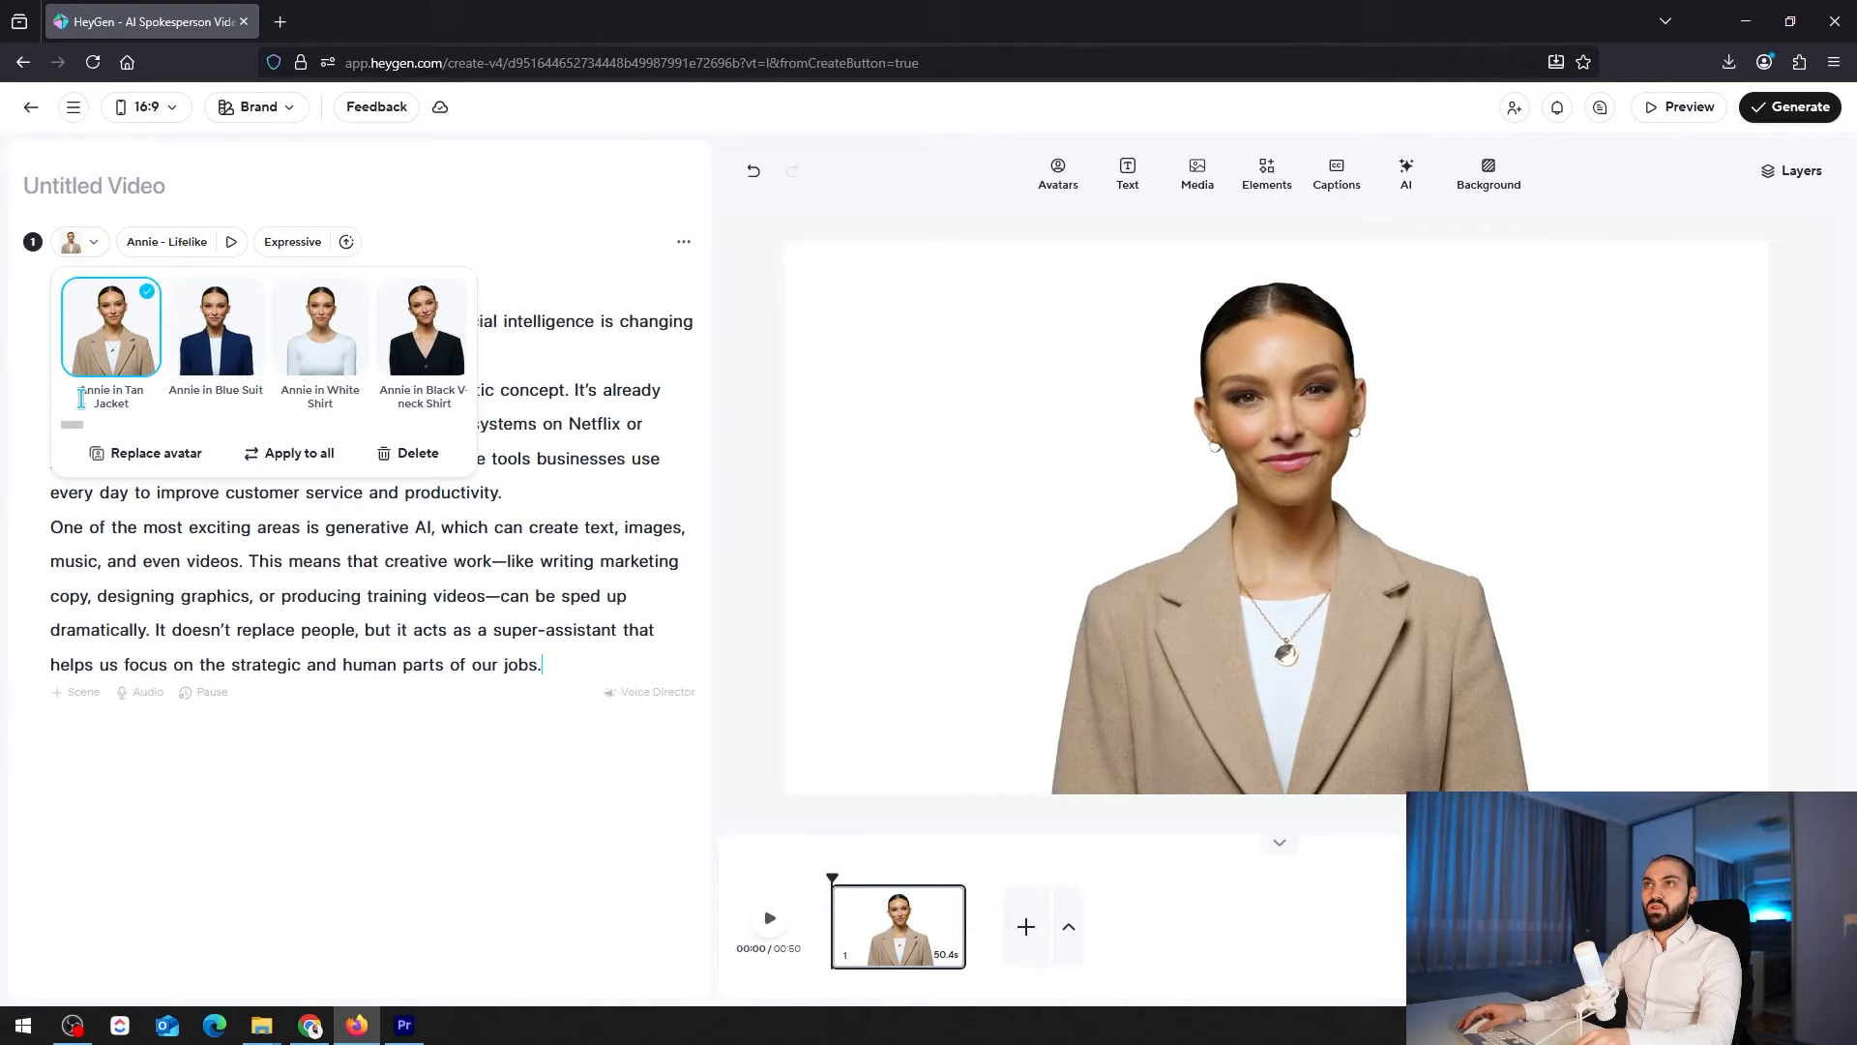
click(145, 453)
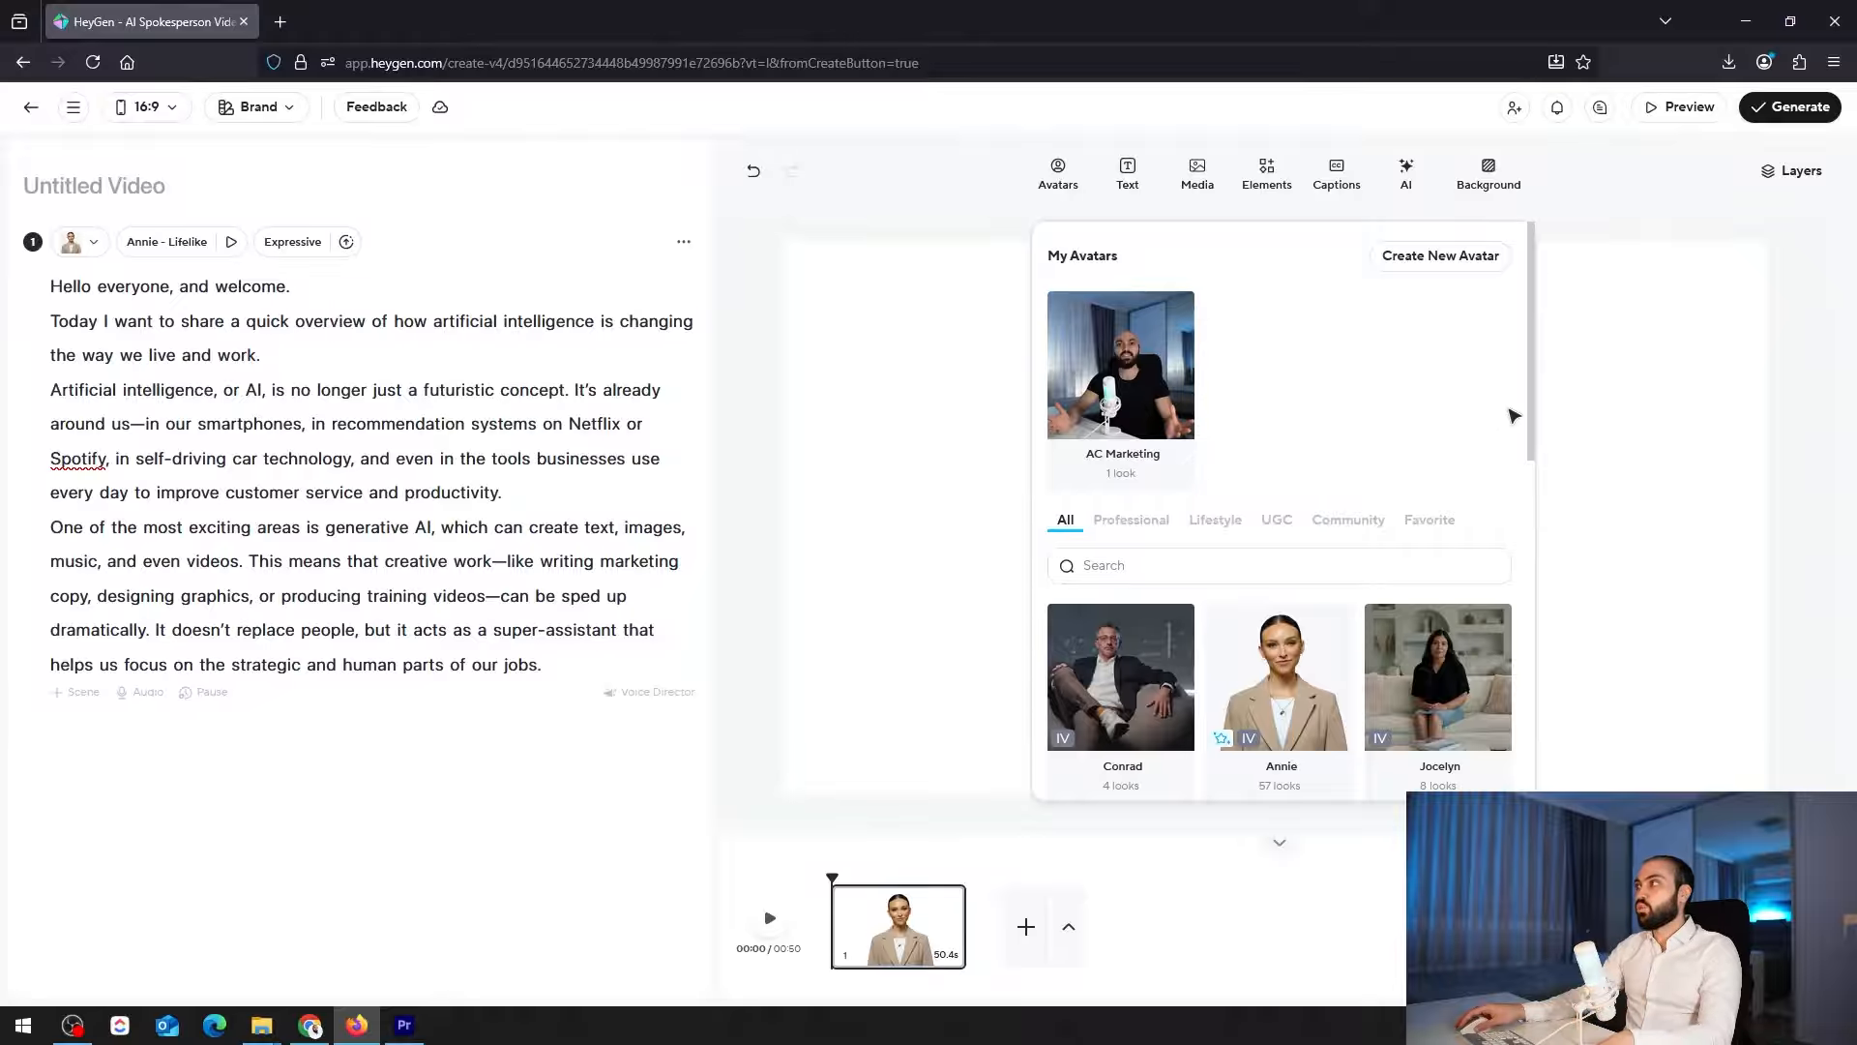
scroll(1451, 561, down, 2)
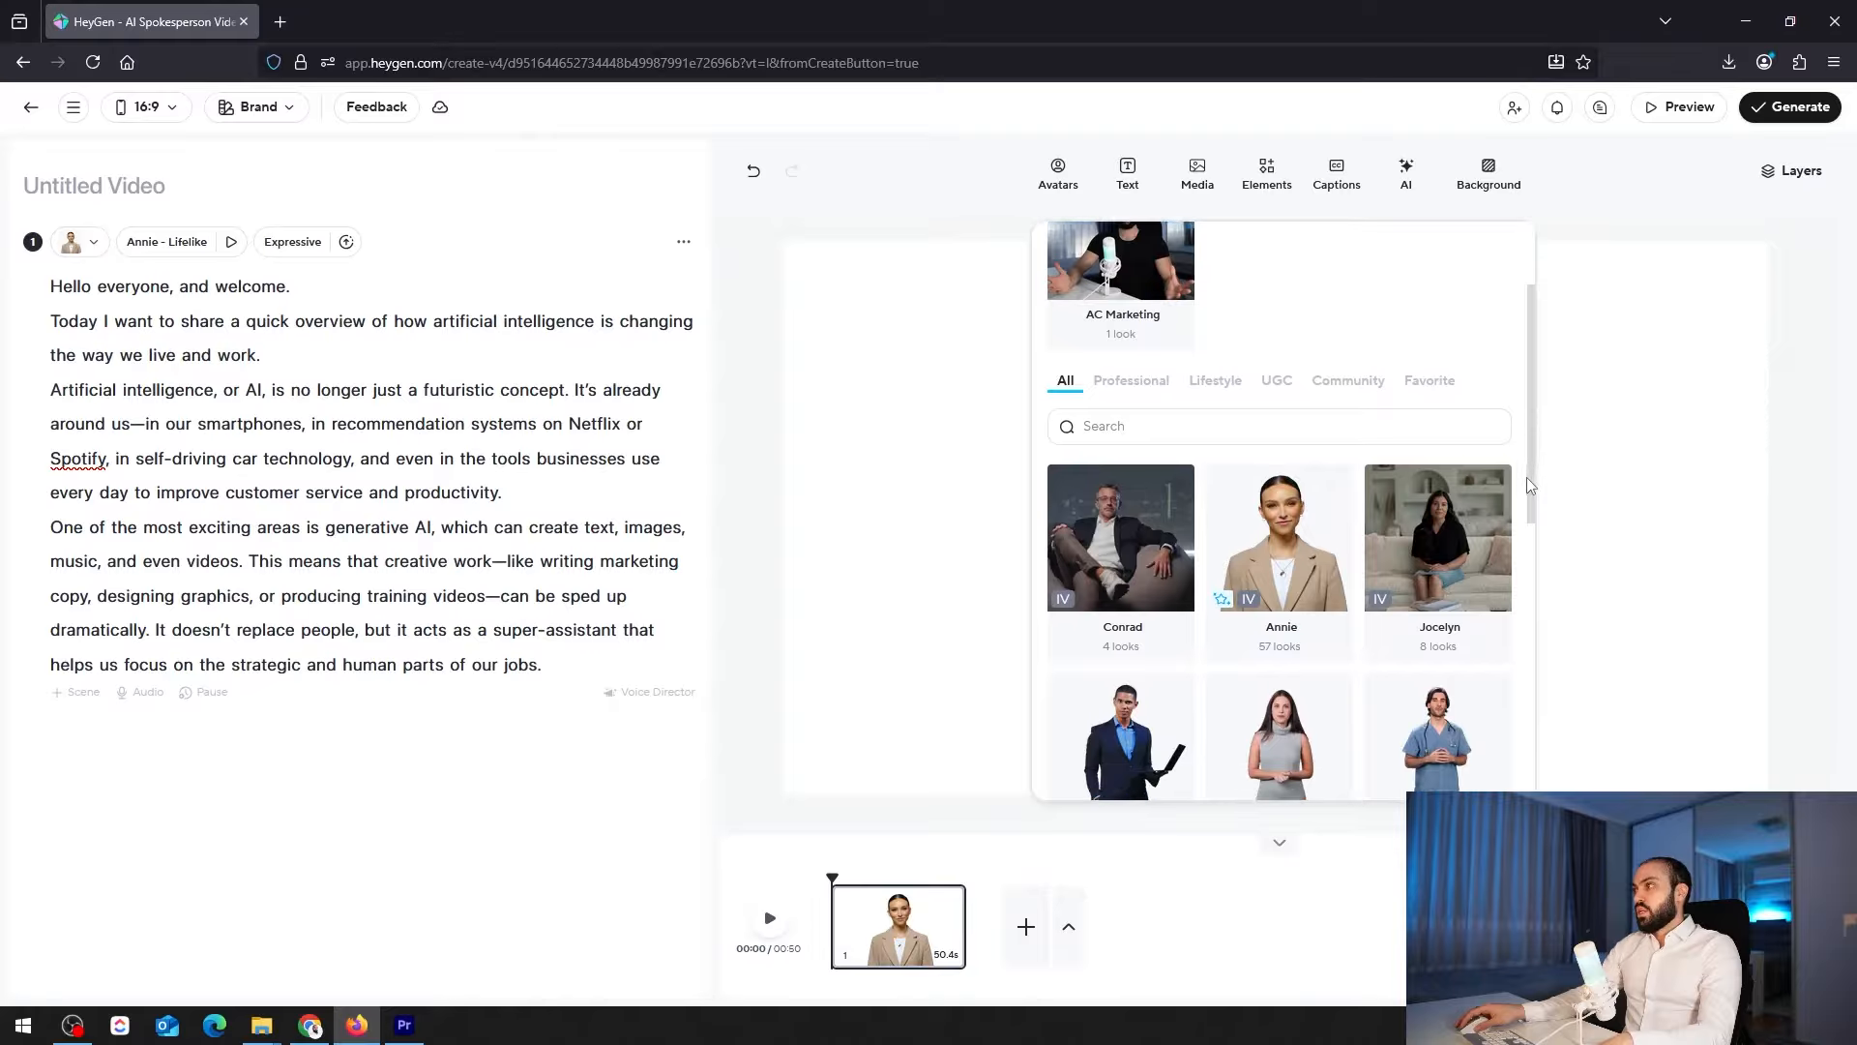
click(1456, 554)
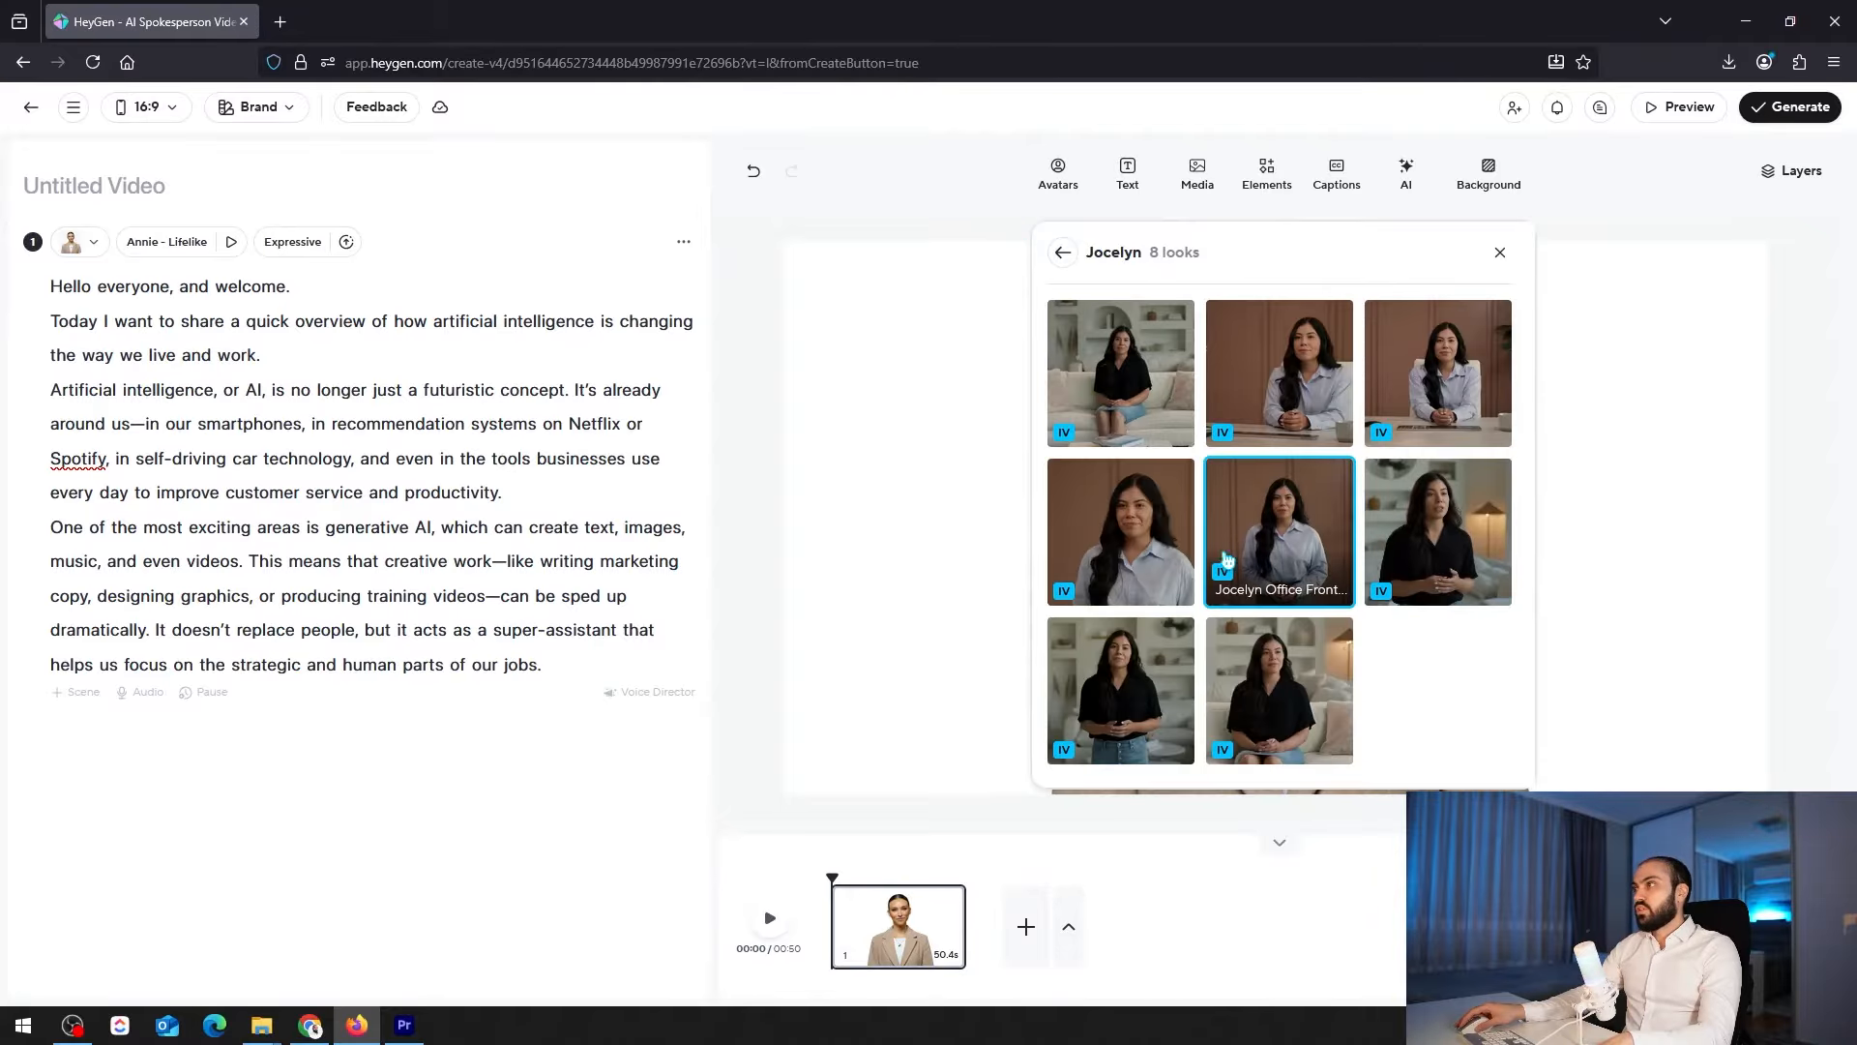
click(1154, 329)
click(1061, 253)
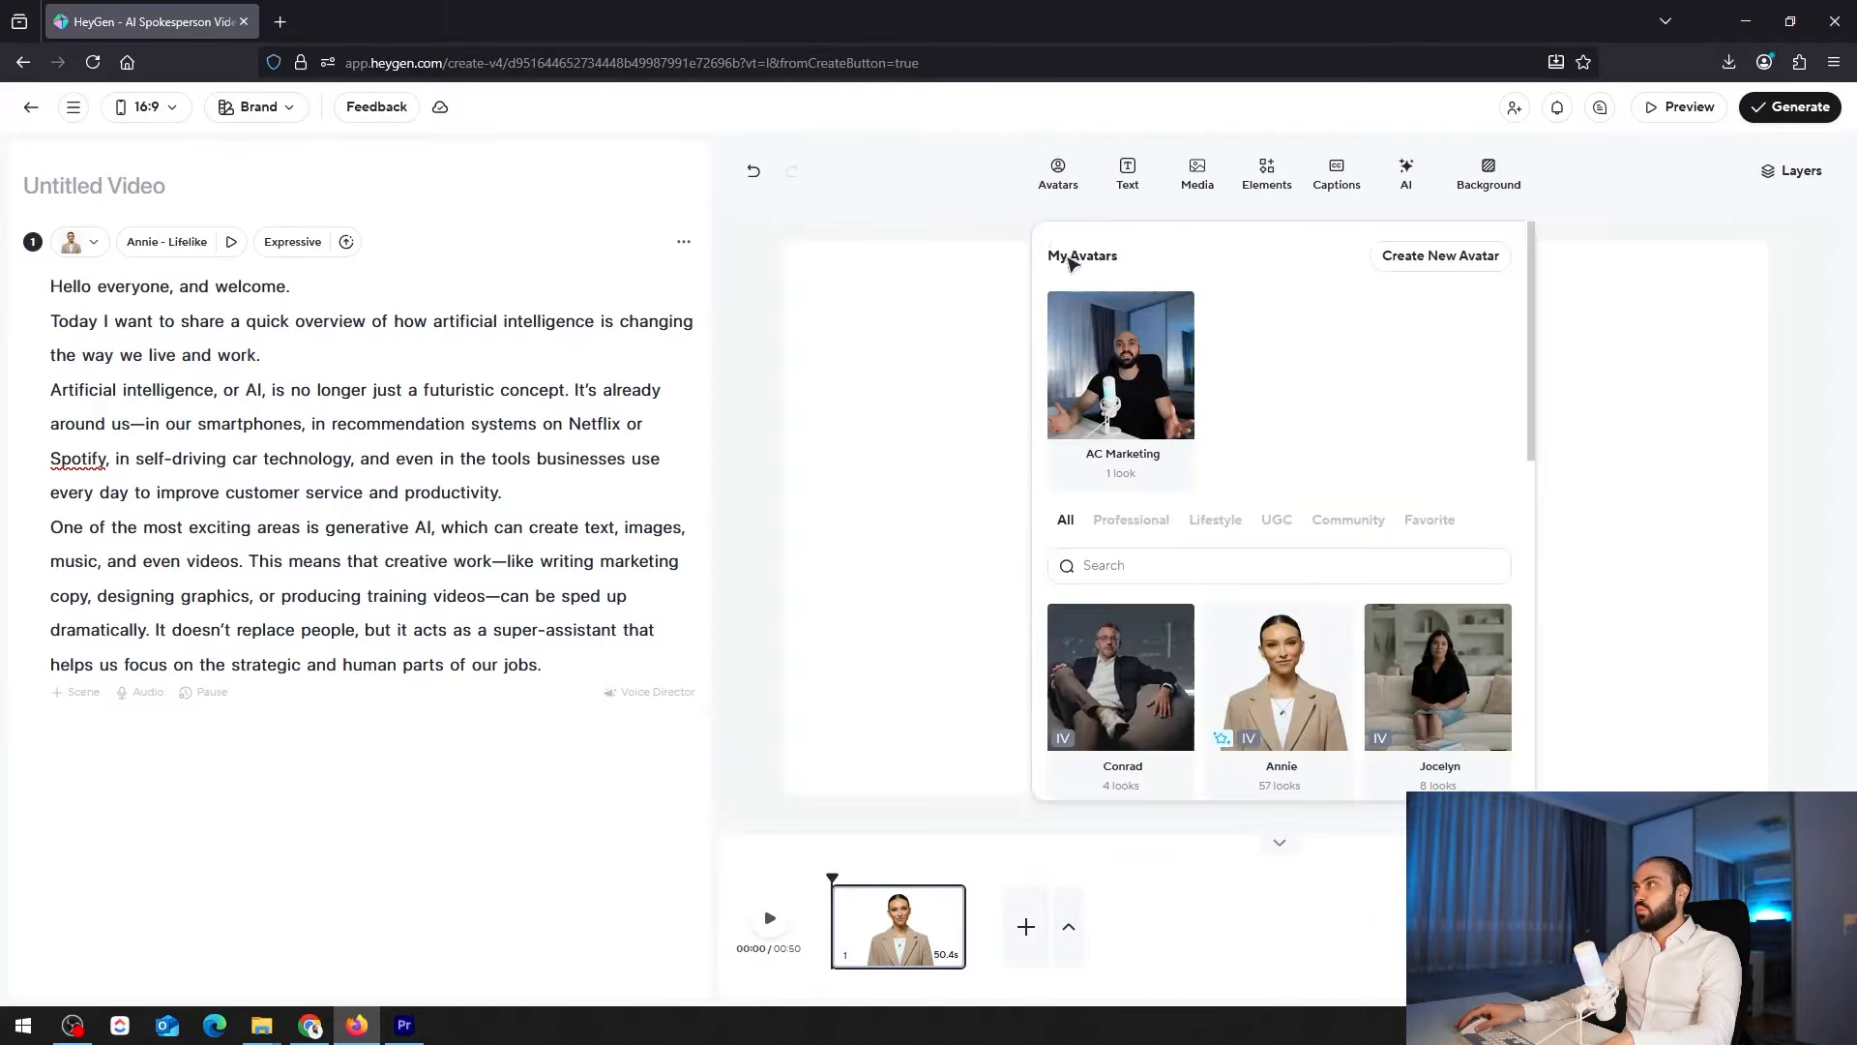
scroll(1180, 558, down, 2)
scroll(1180, 558, down, 1)
click(1461, 391)
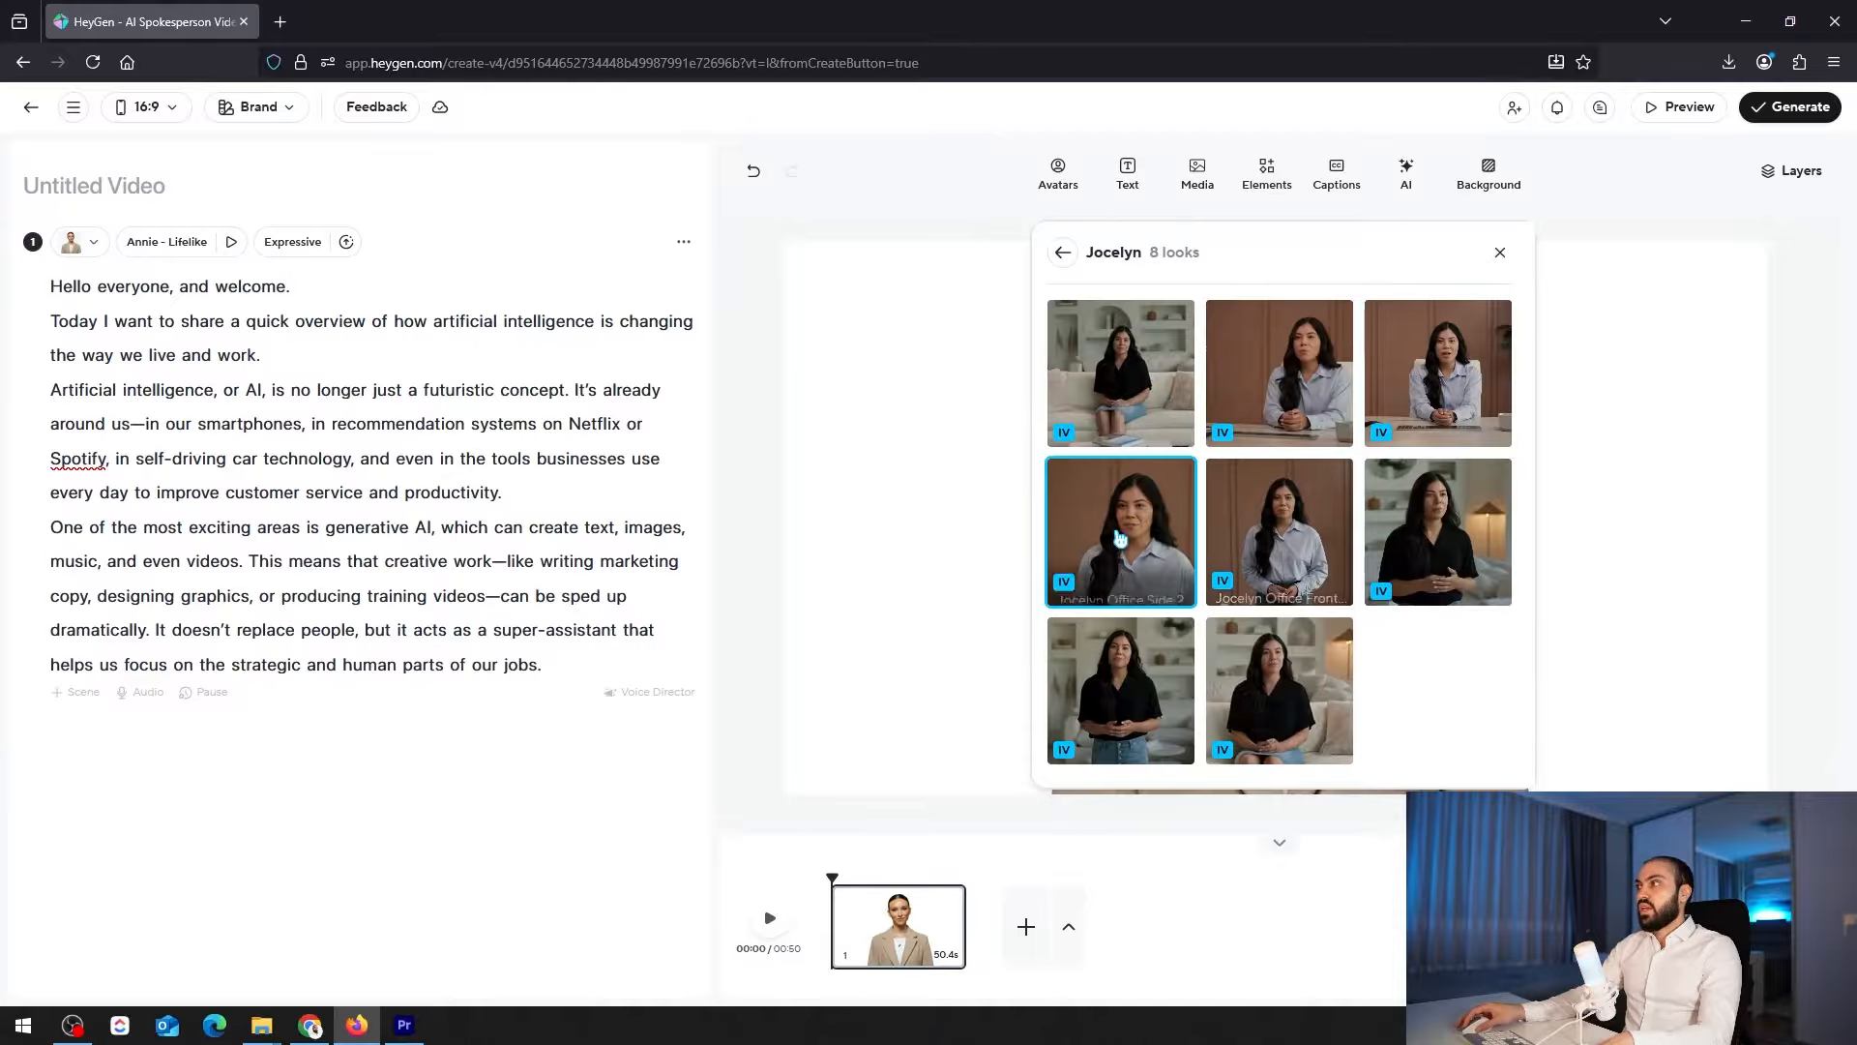
click(1062, 253)
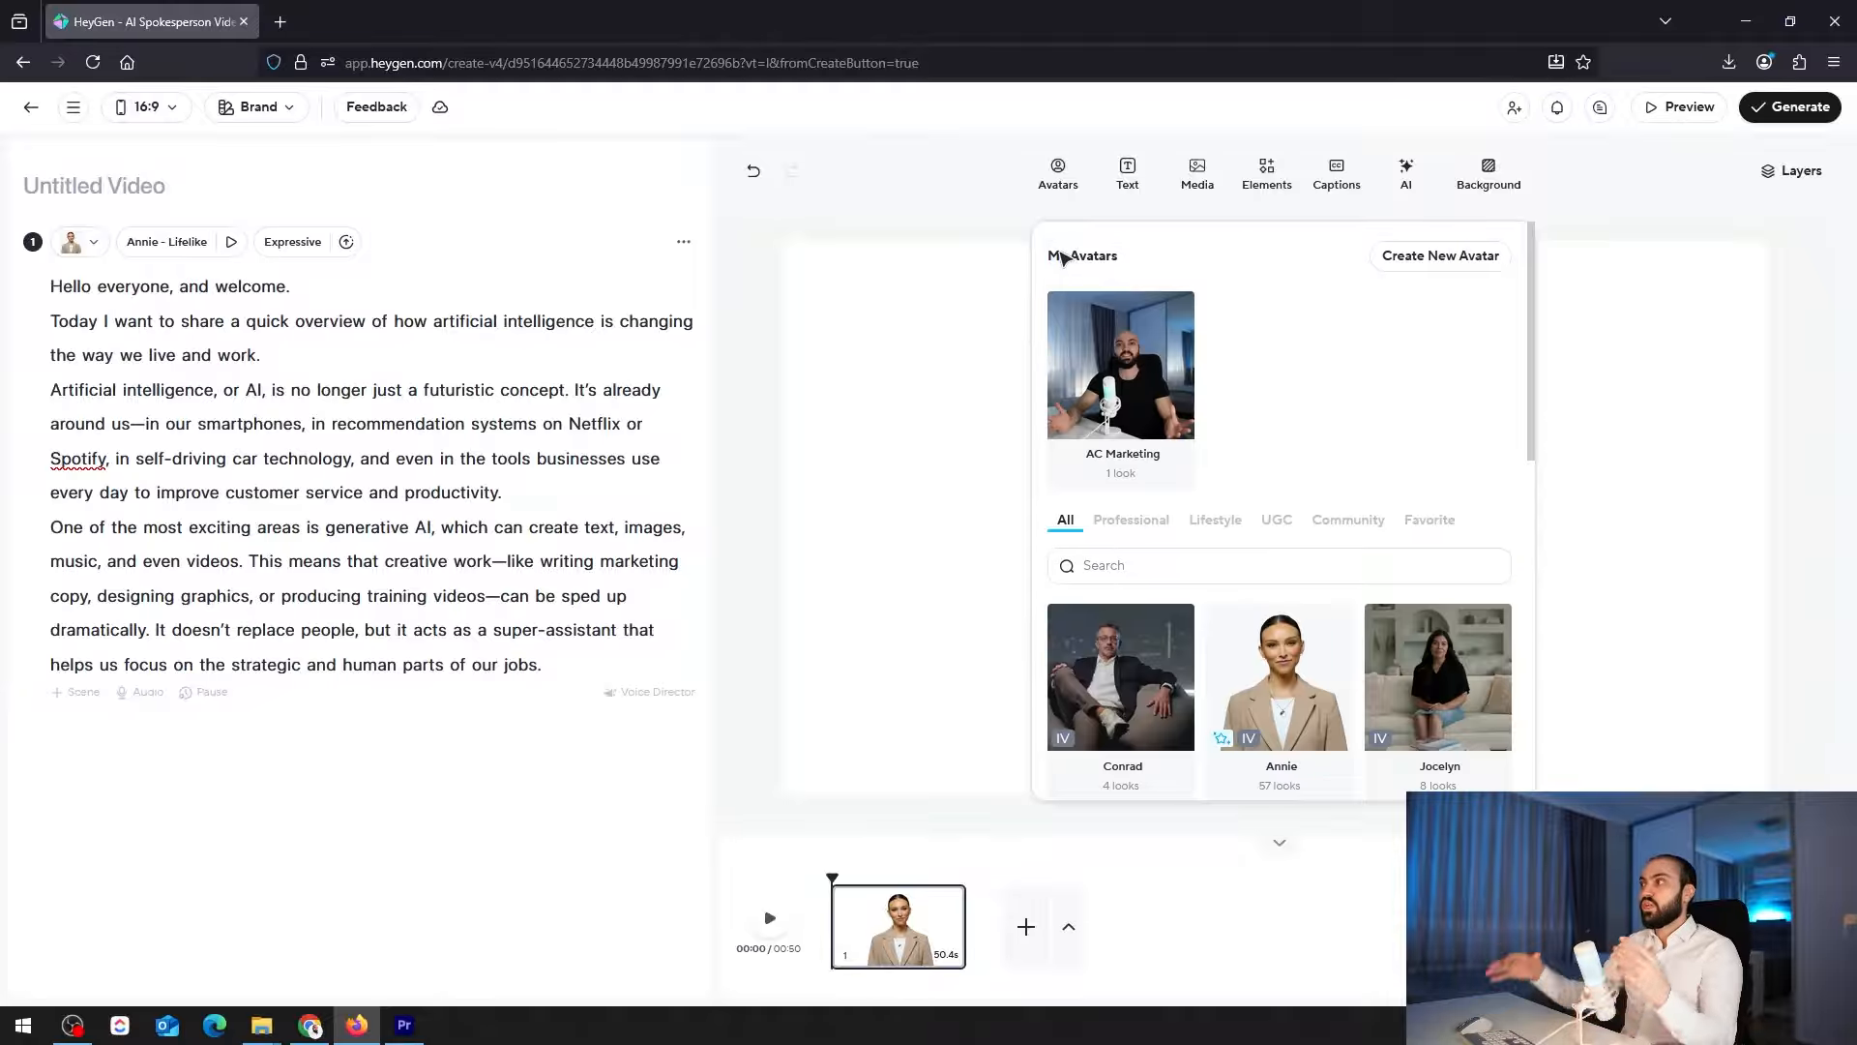
Look through the looks of the Crisanto and Derek avatars, keeping the scene's current avatar
scroll(1273, 386, down, 15)
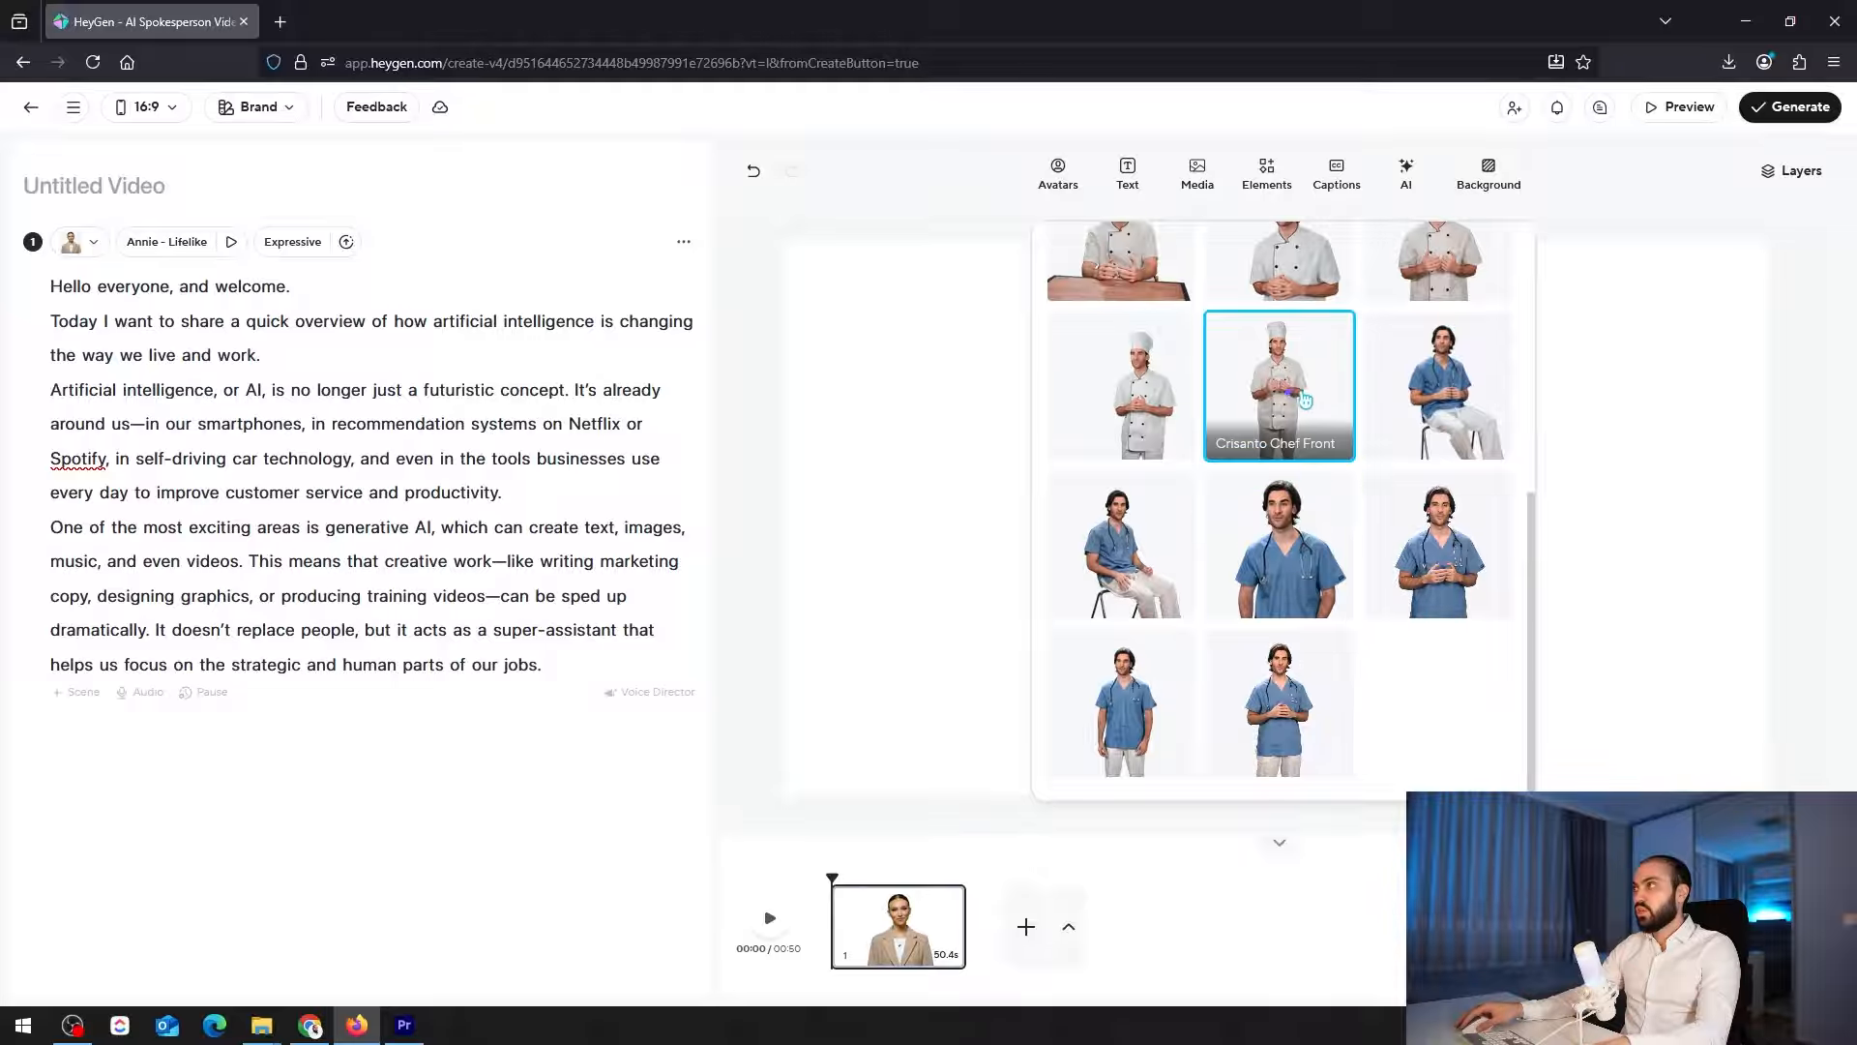
click(1272, 411)
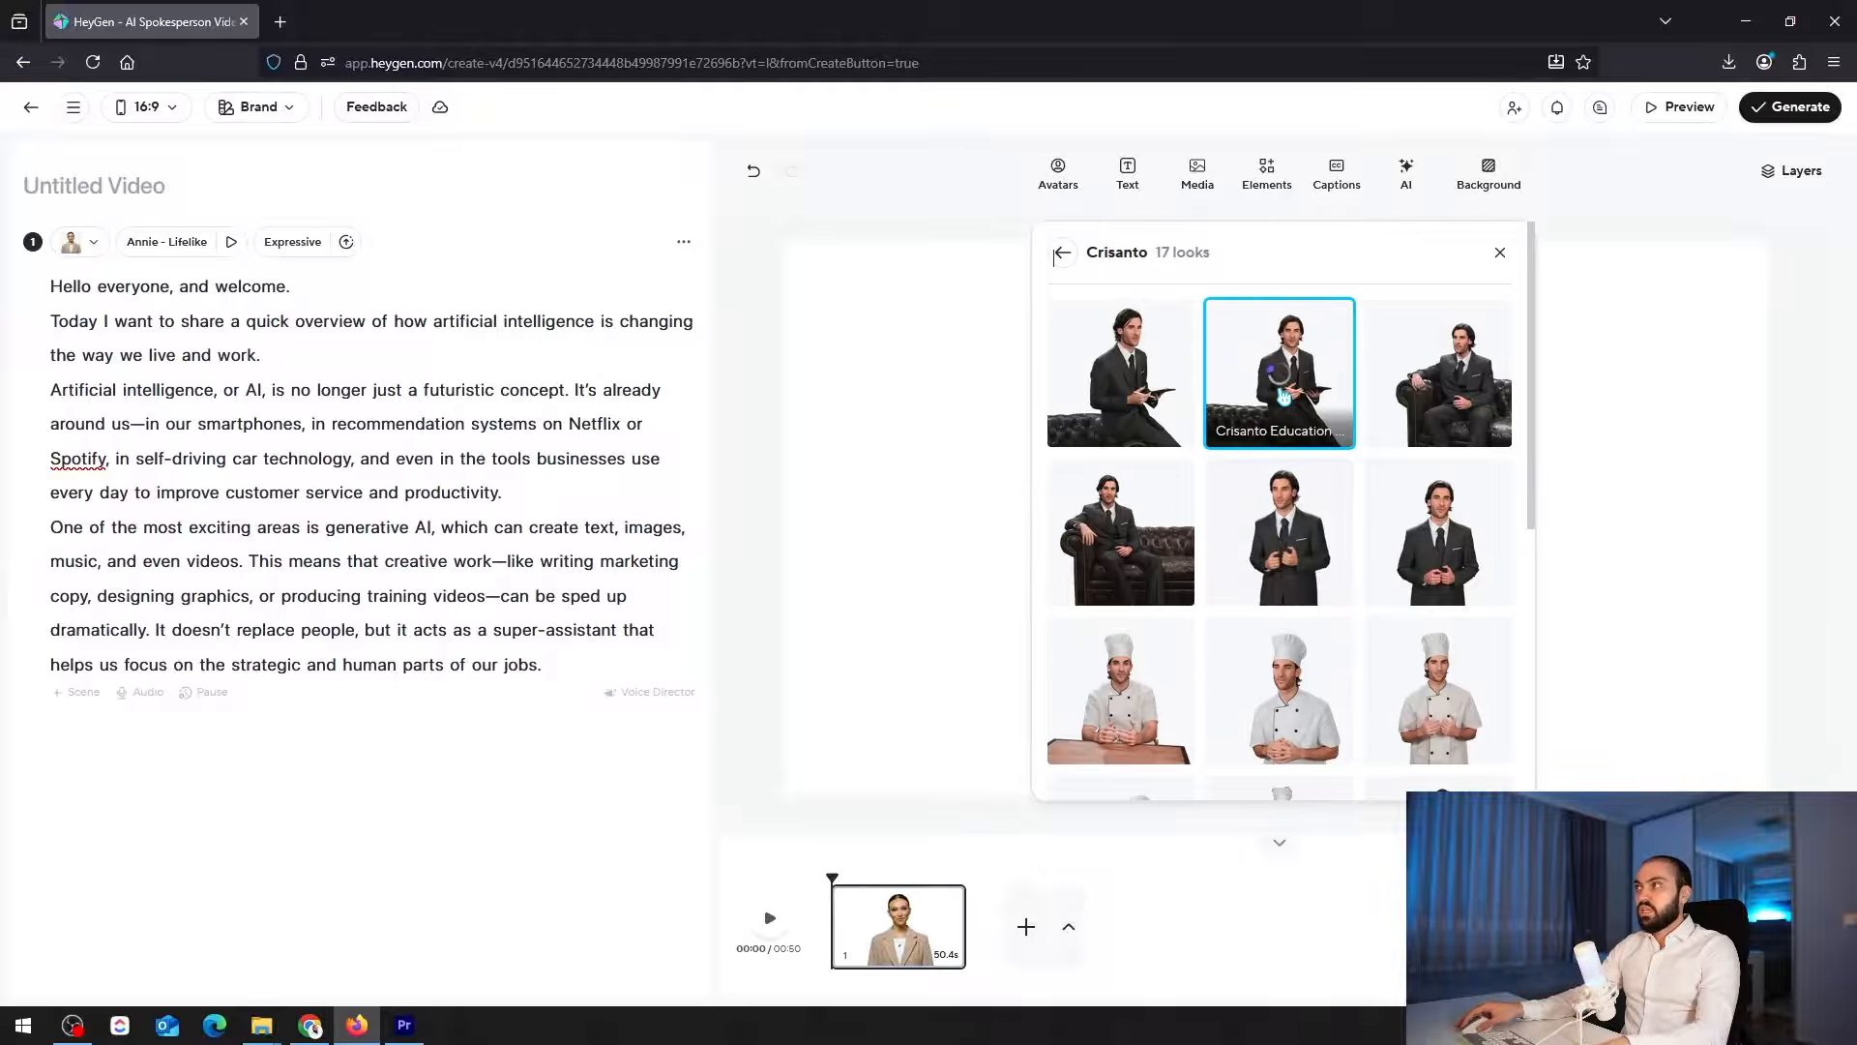
click(1062, 252)
scroll(1173, 597, down, 5)
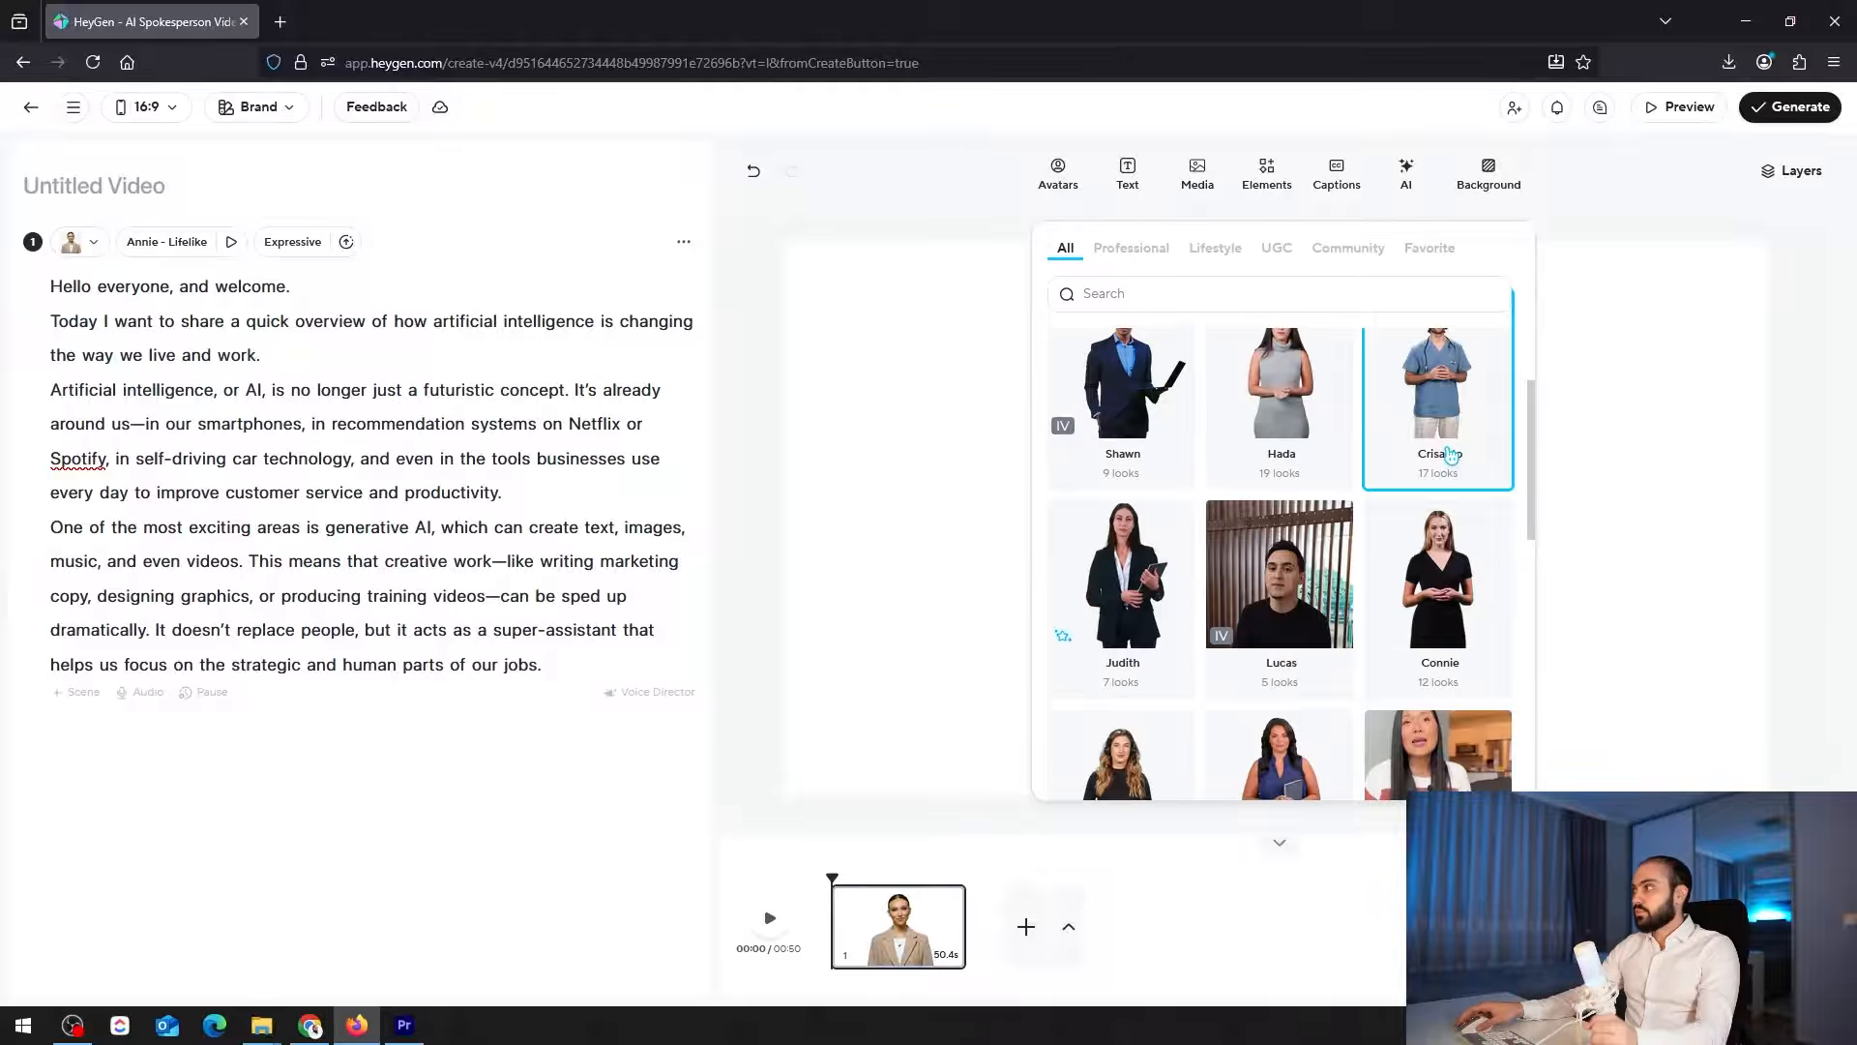
click(1154, 597)
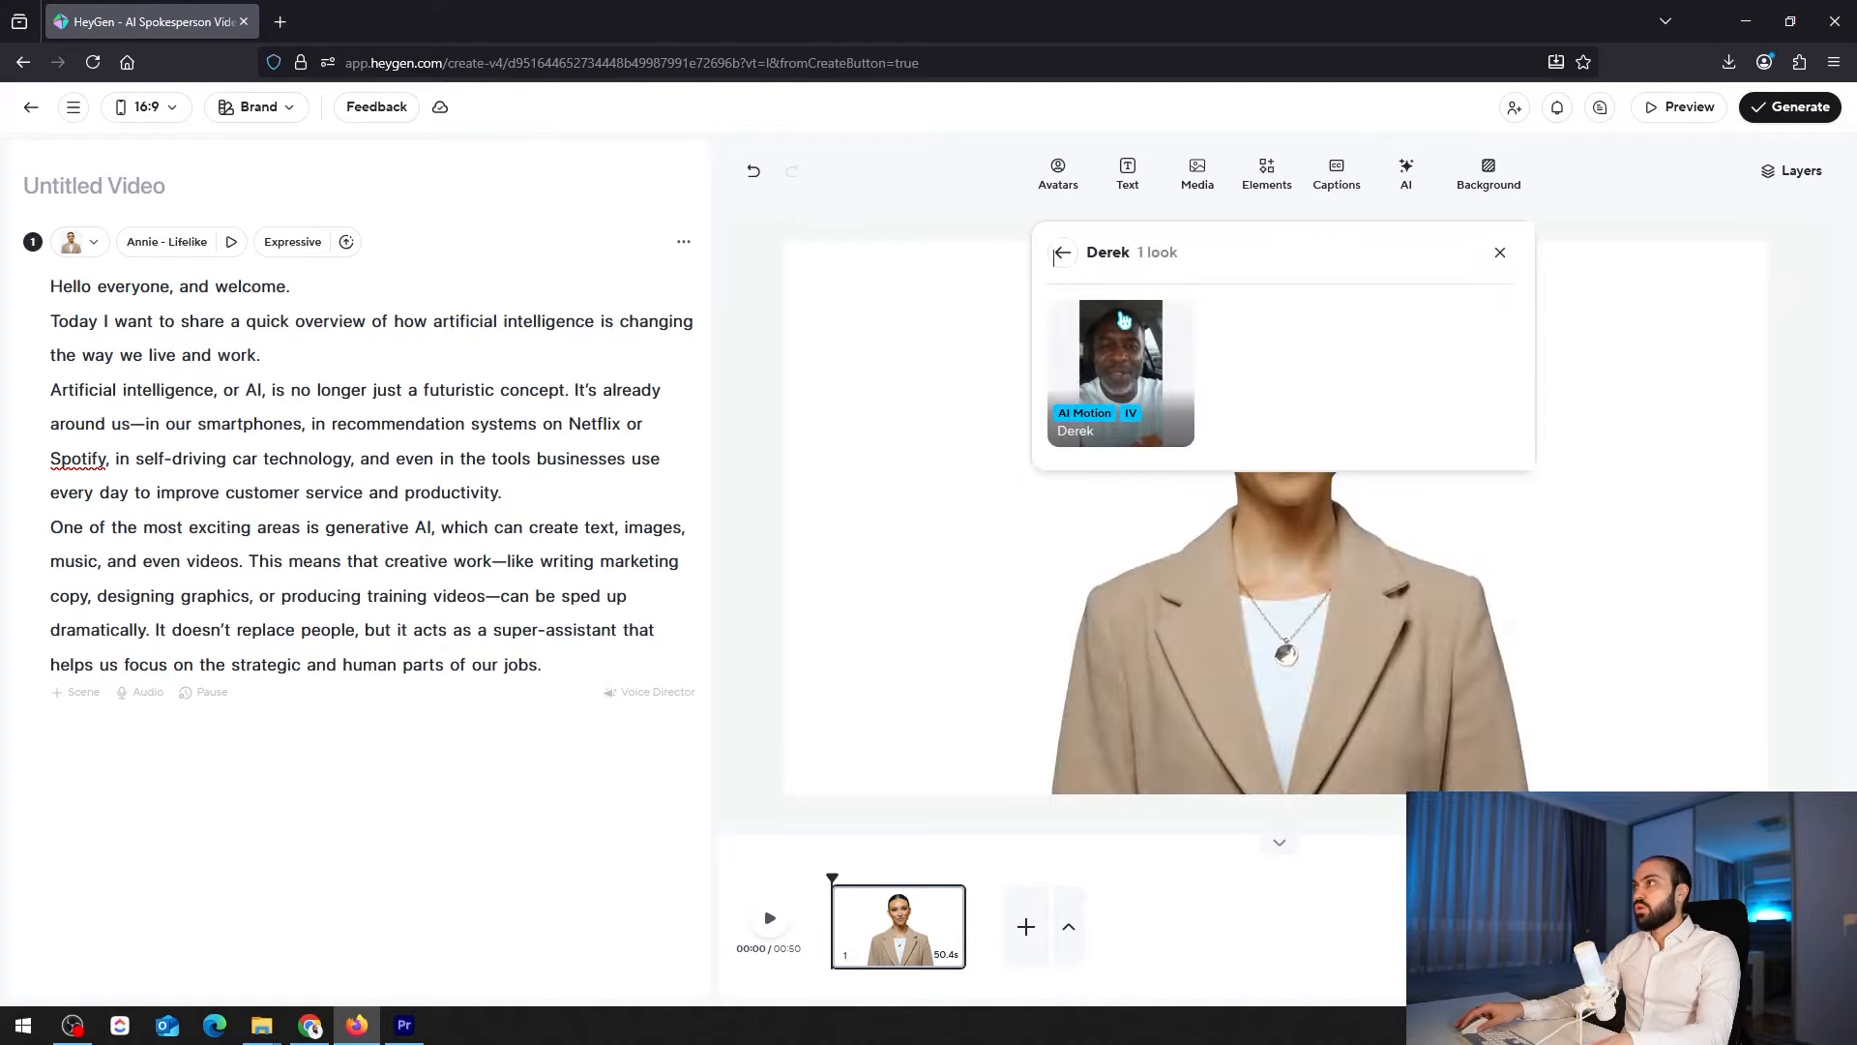
click(1062, 252)
scroll(1330, 454, down, 5)
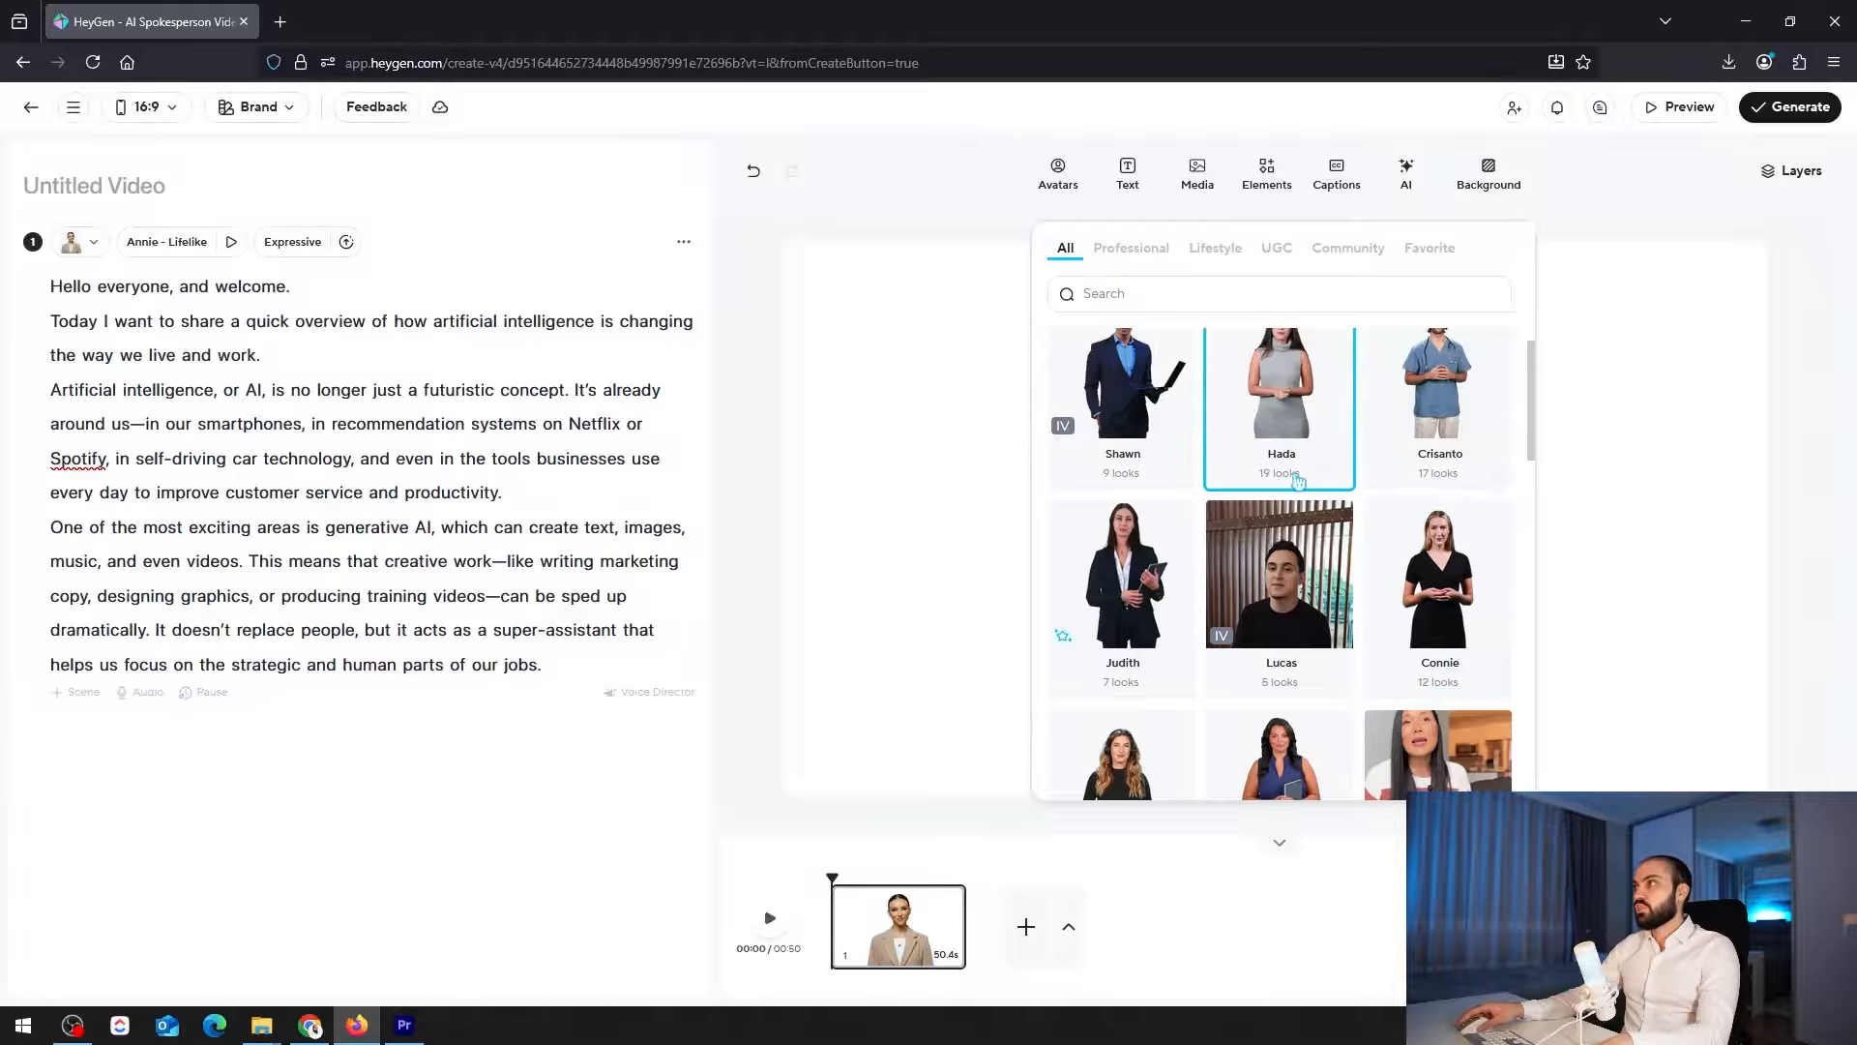
click(452, 694)
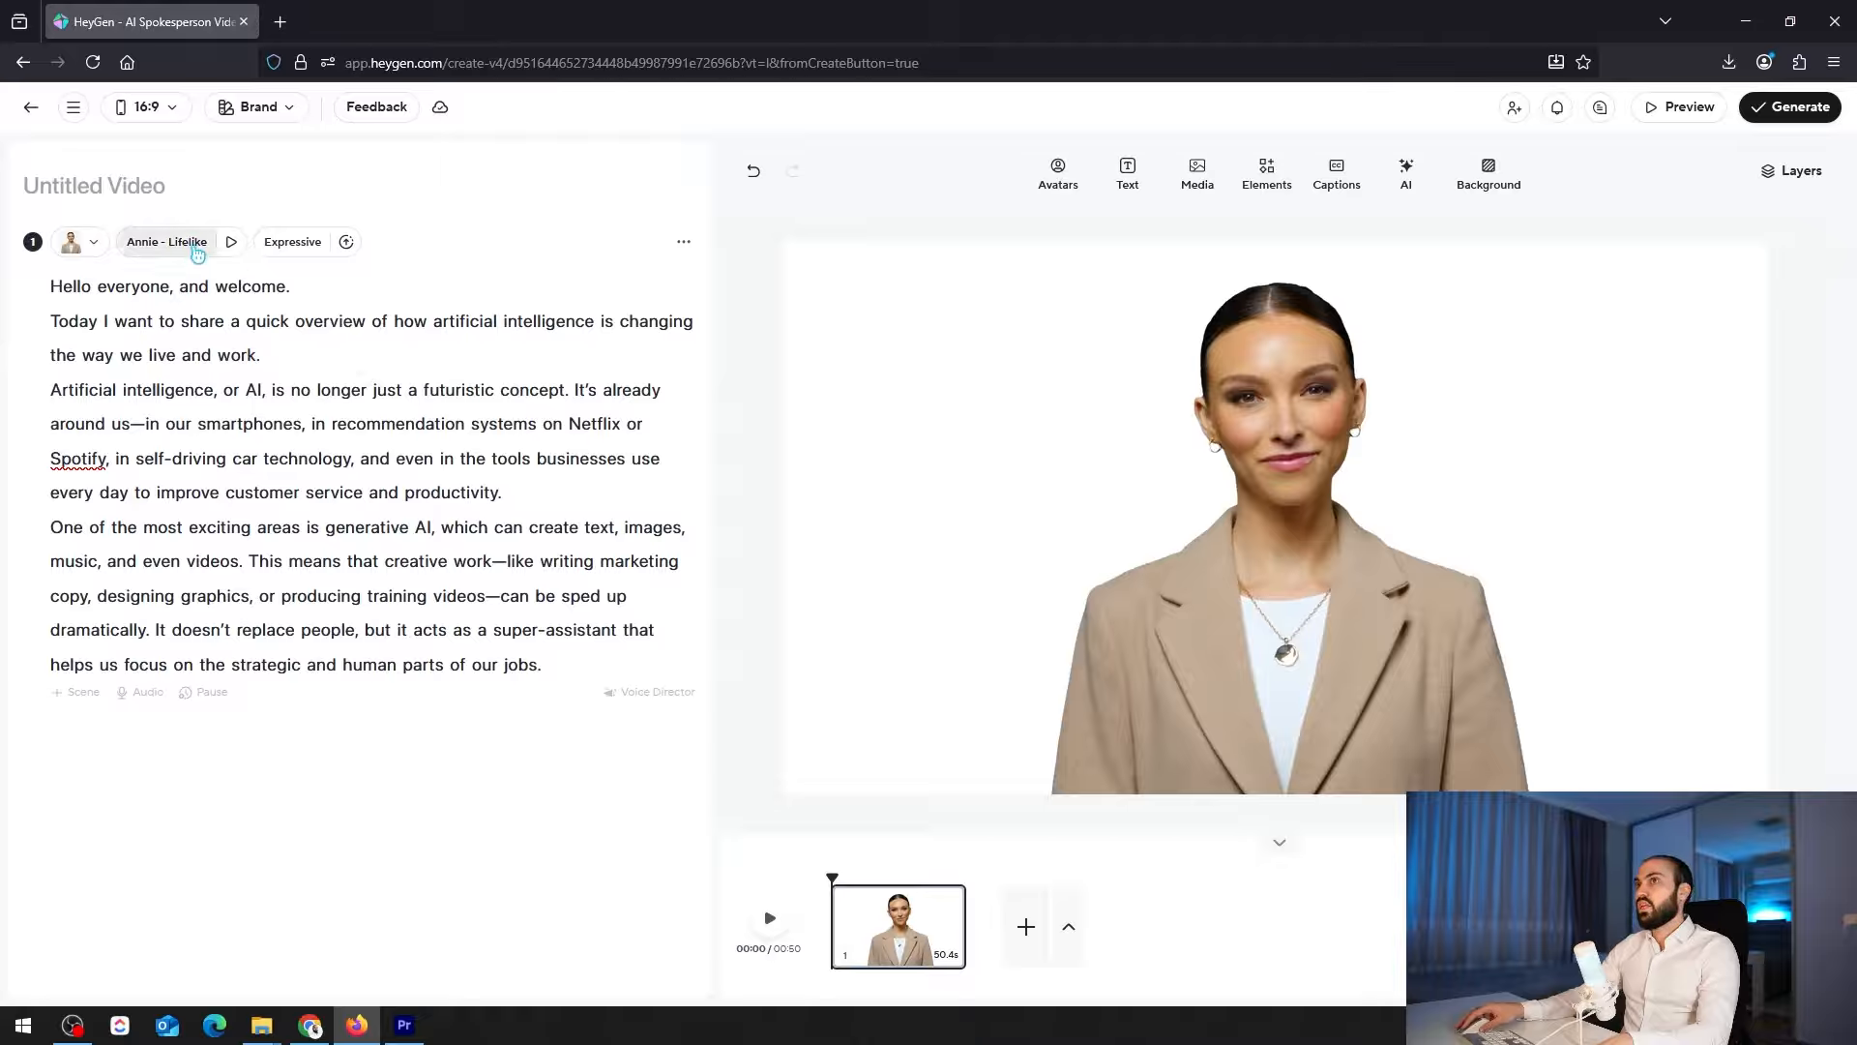
Rename the untitled video as Test
click(123, 185)
text(Test)
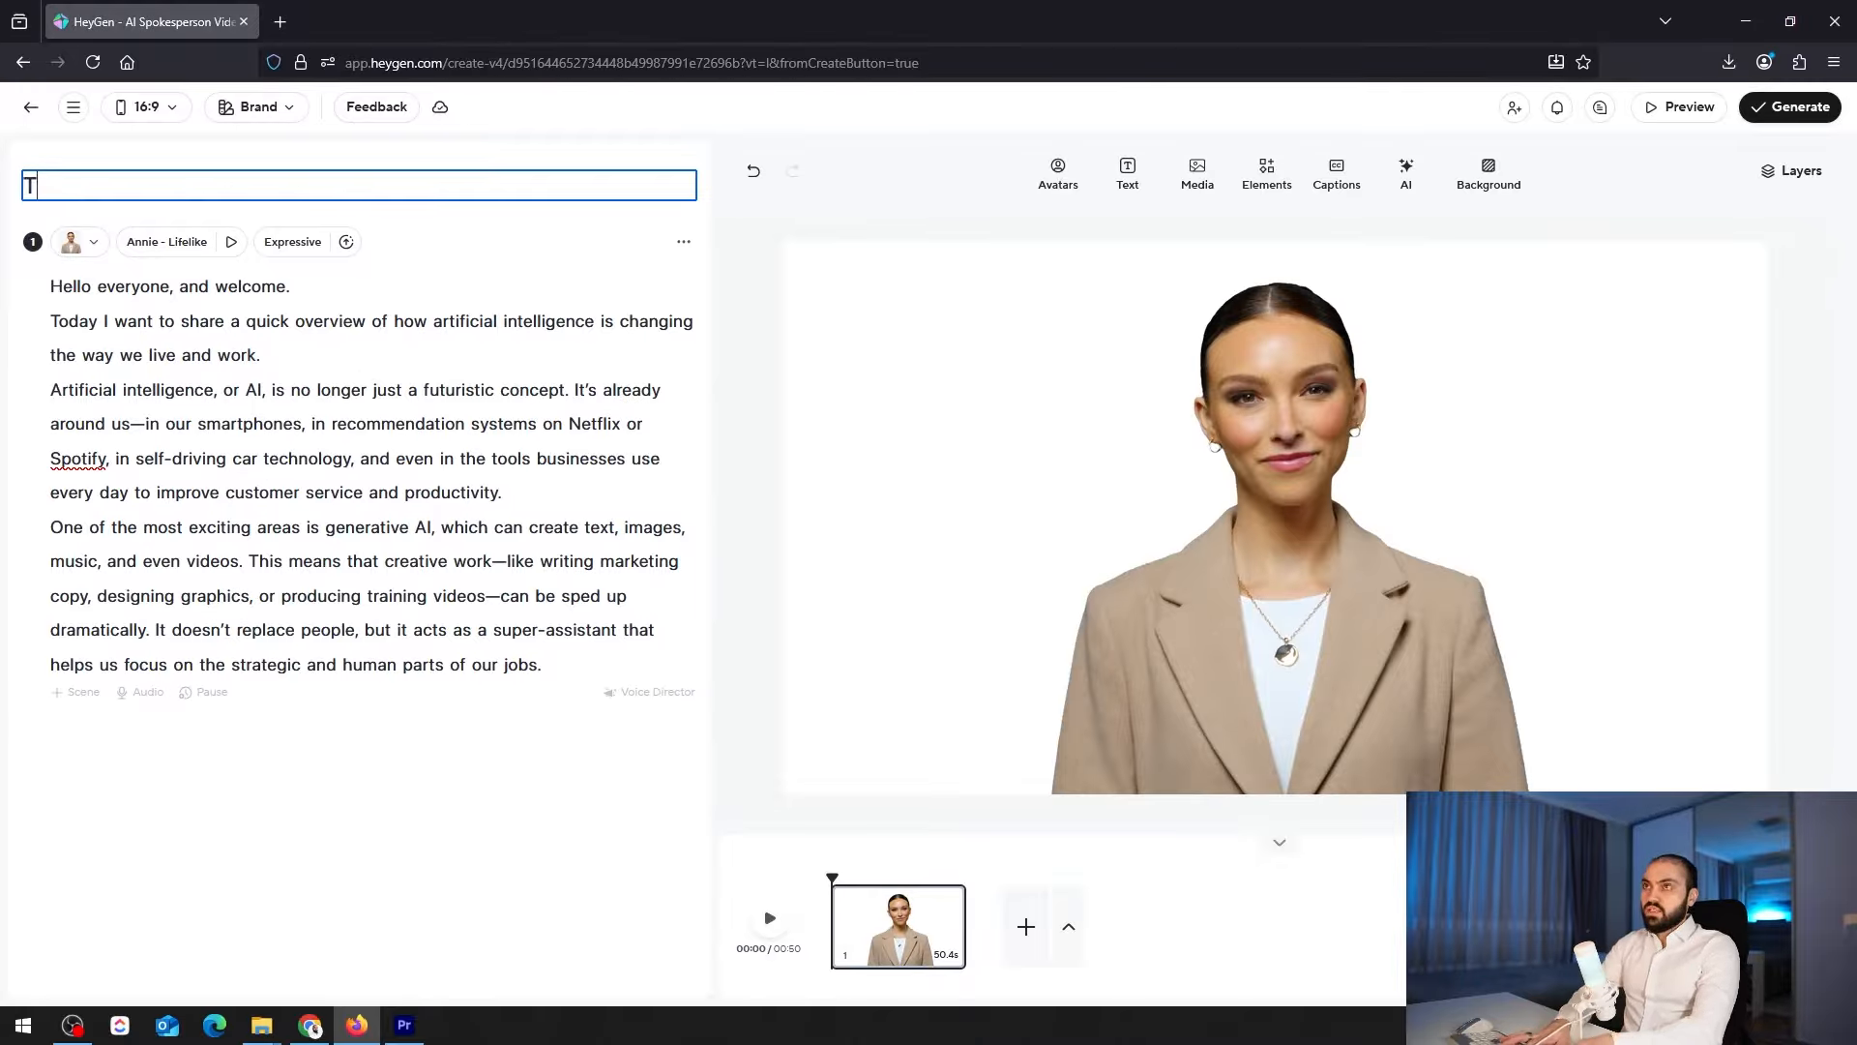
click(350, 716)
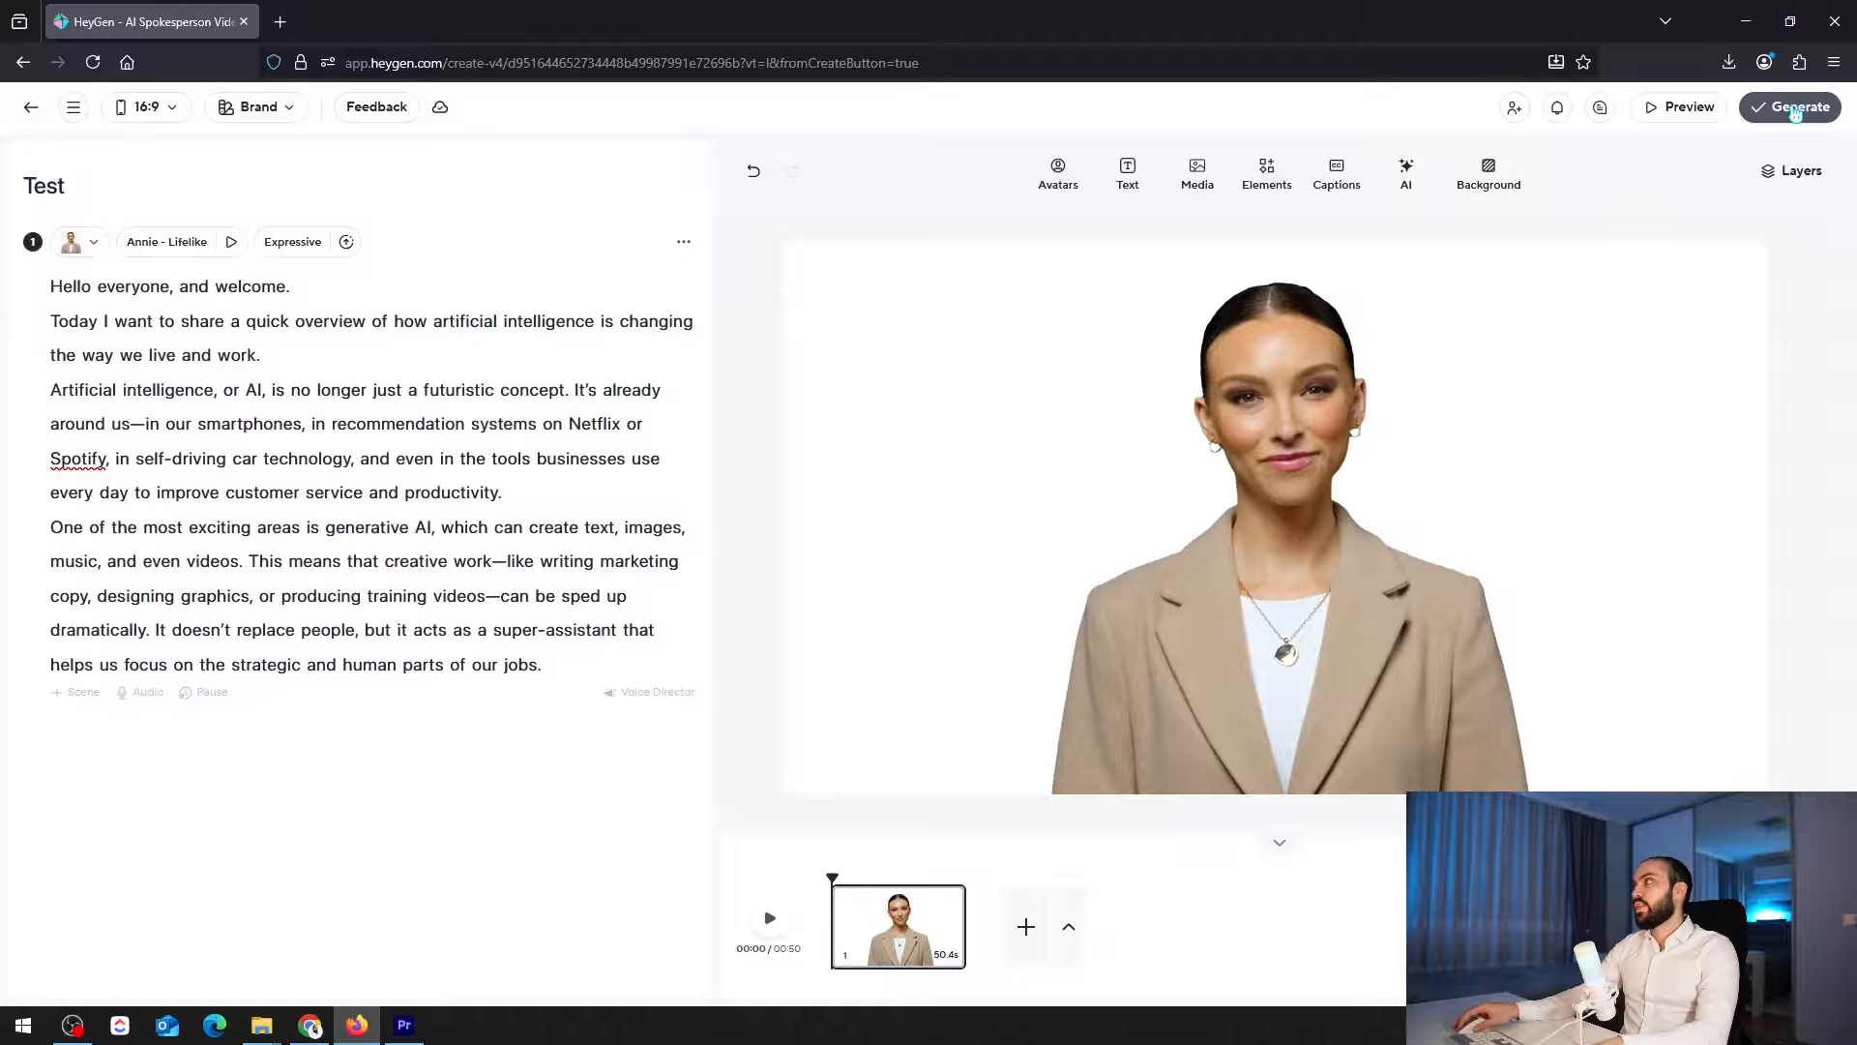
Set the scene's background color to Lavender (#E6E6FA)
click(1473, 169)
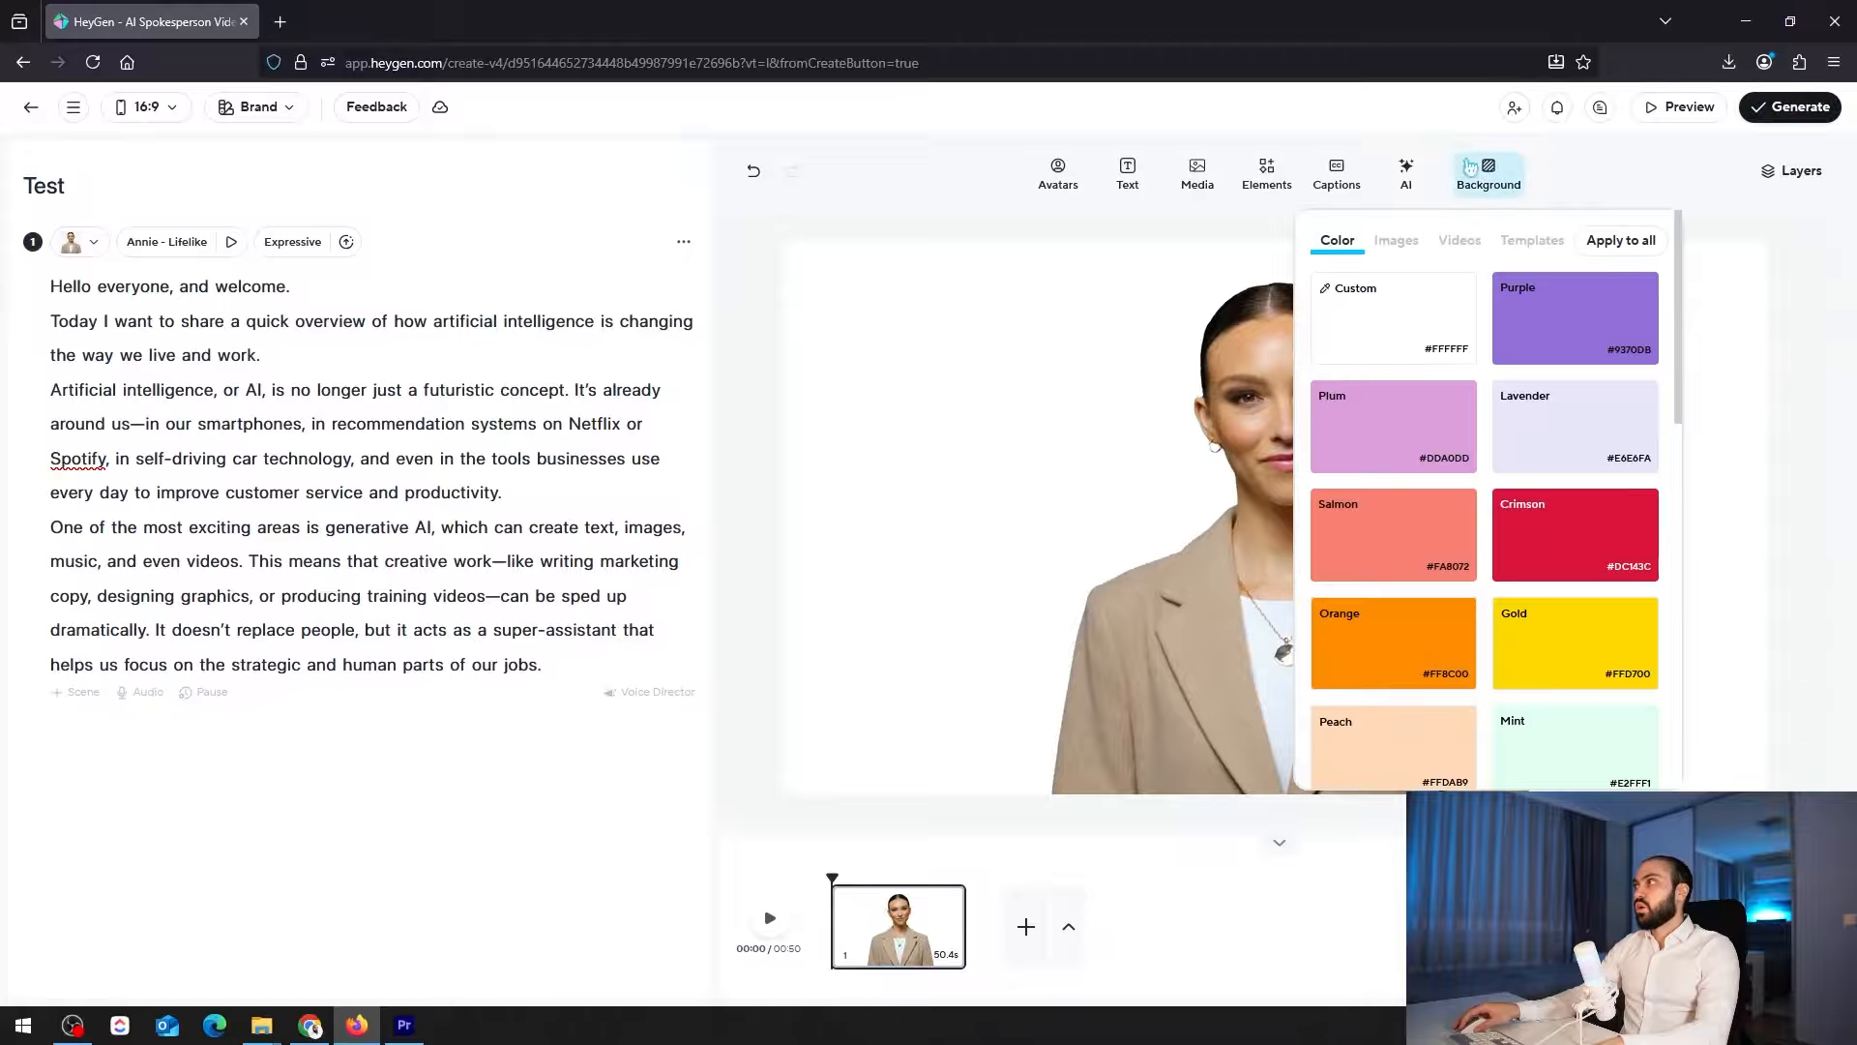
click(1574, 326)
click(1560, 431)
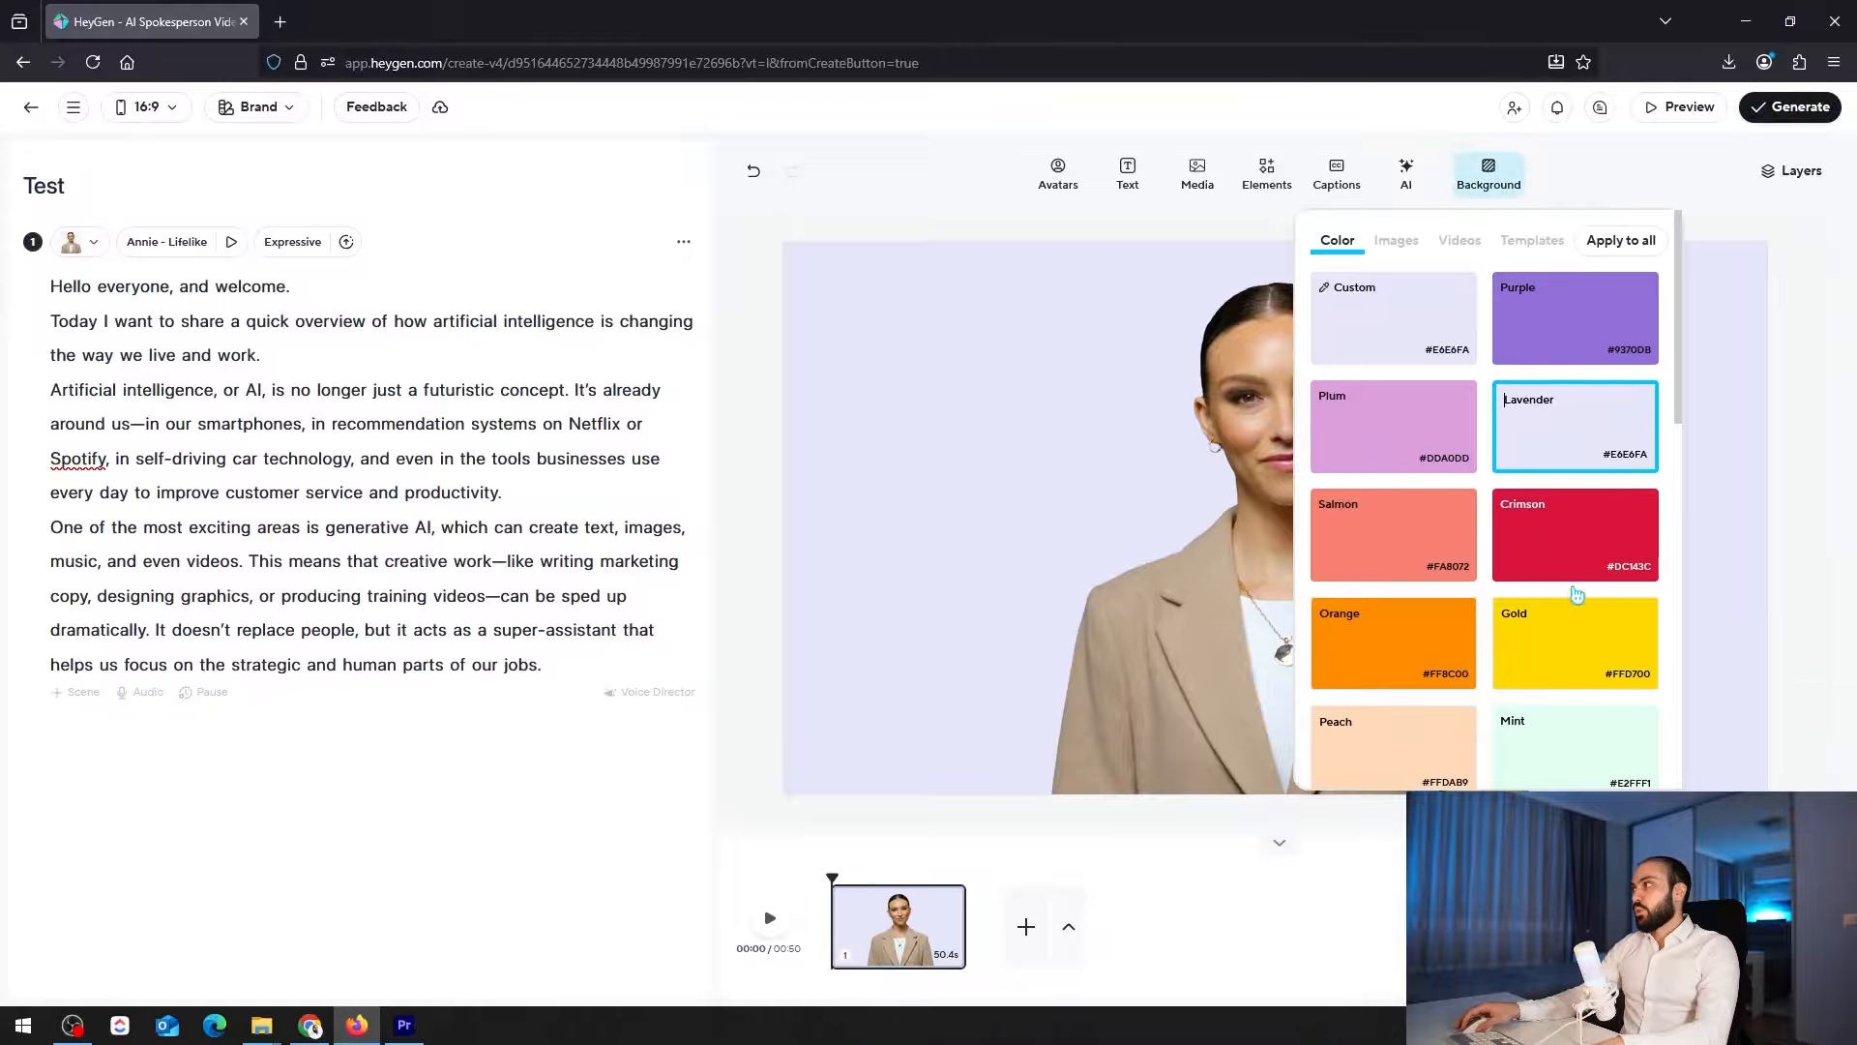
Look over the AI image generator and the available caption styles
click(1409, 176)
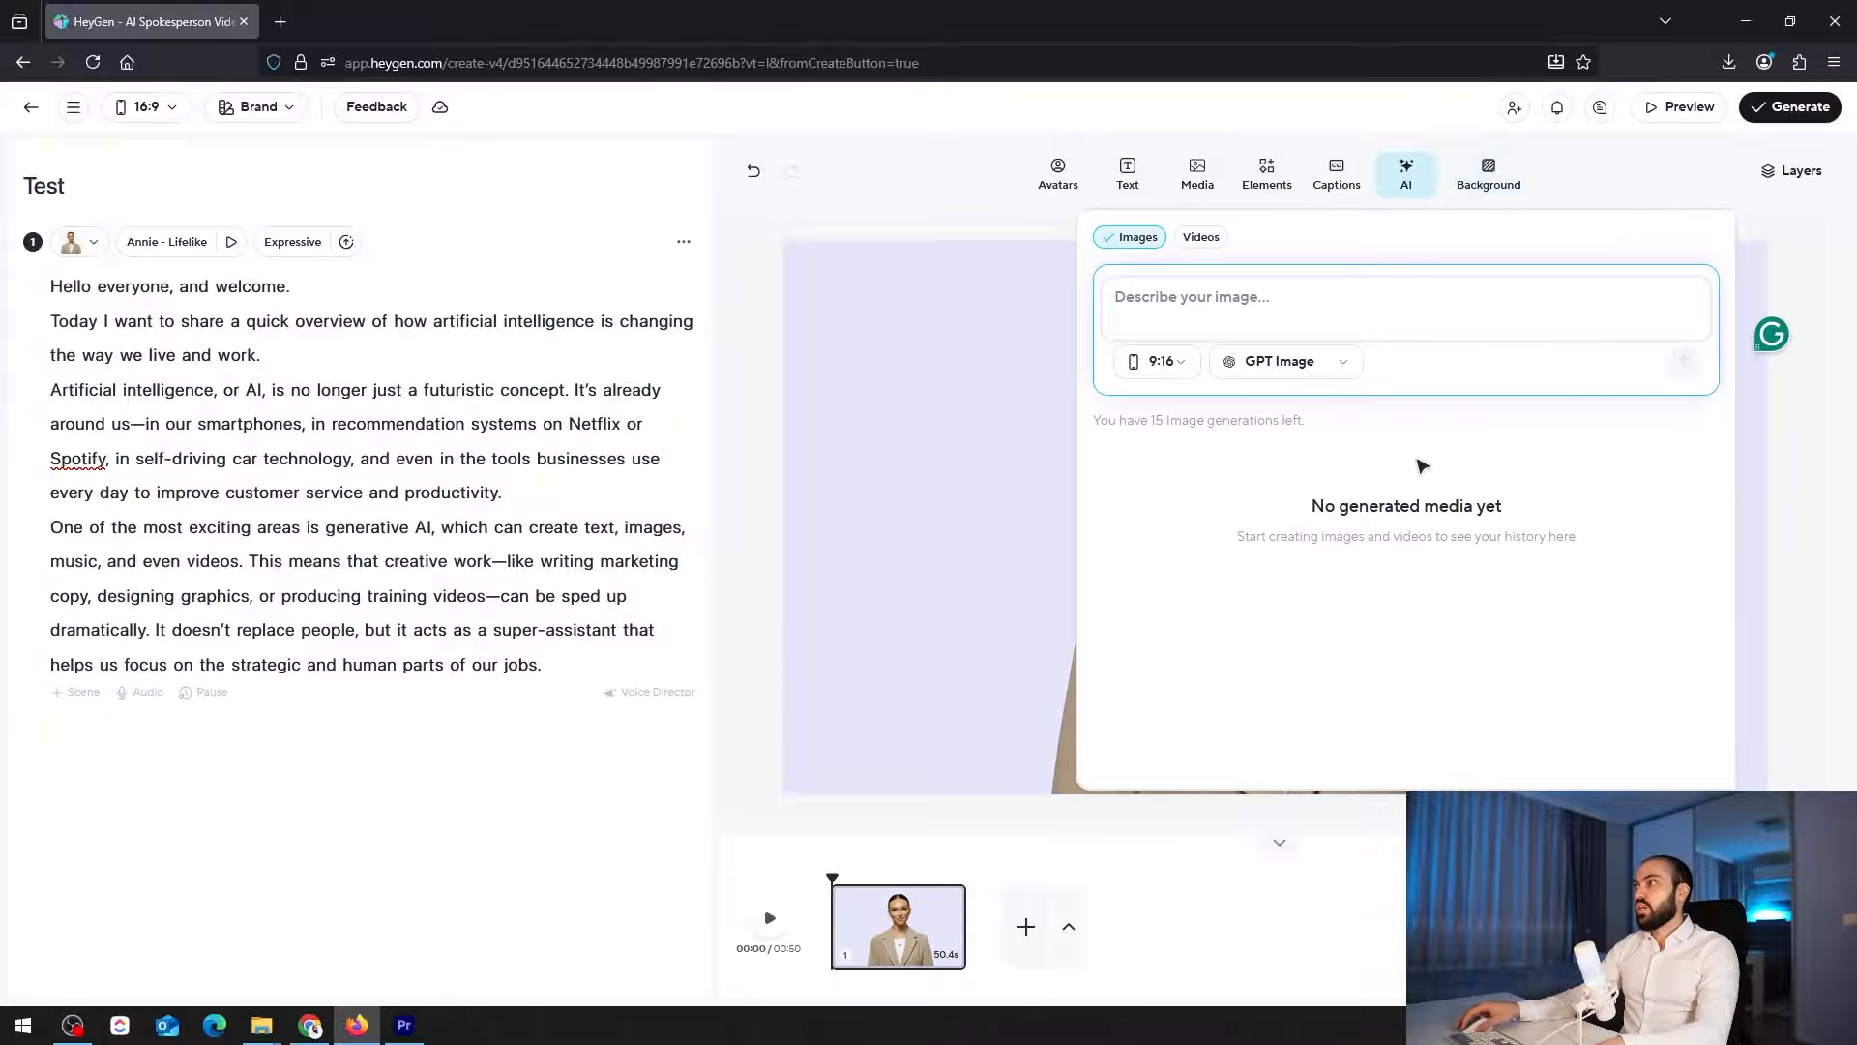
click(1341, 180)
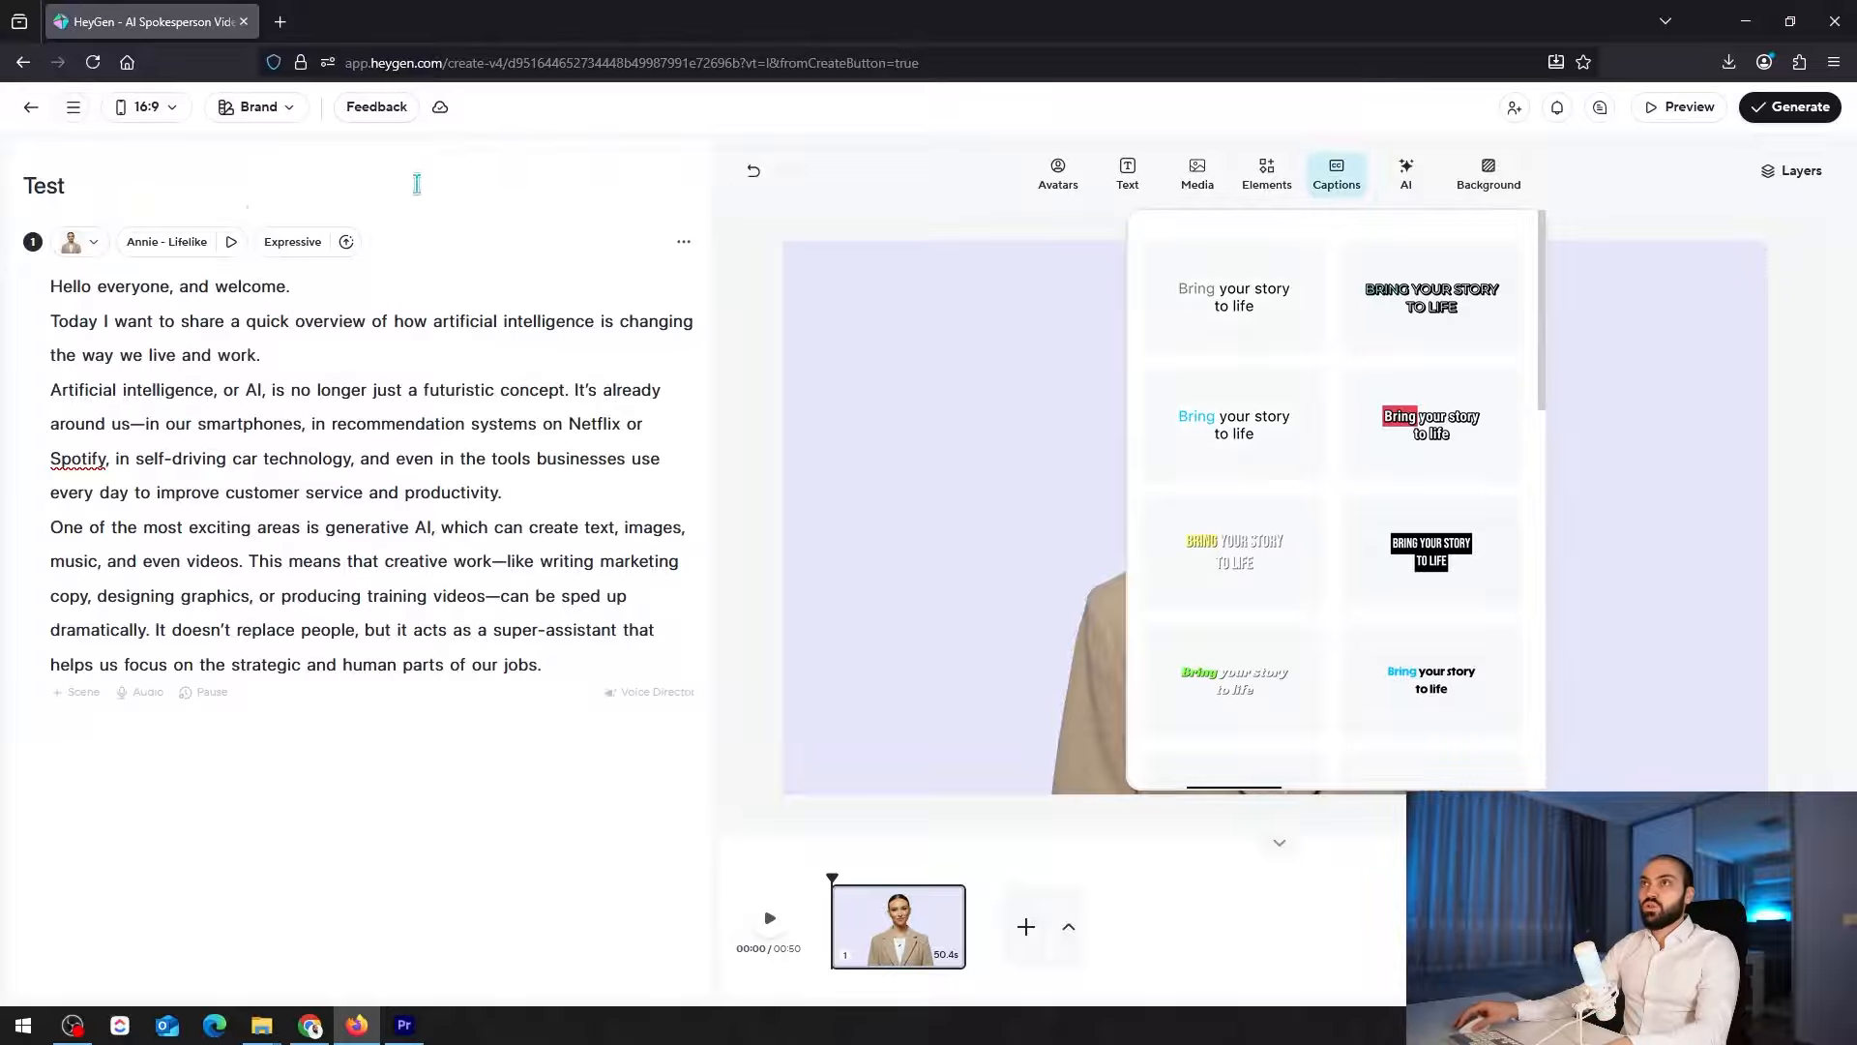
click(176, 242)
Review the voice choices for the Annie avatar and the stock images in the media library
click(176, 242)
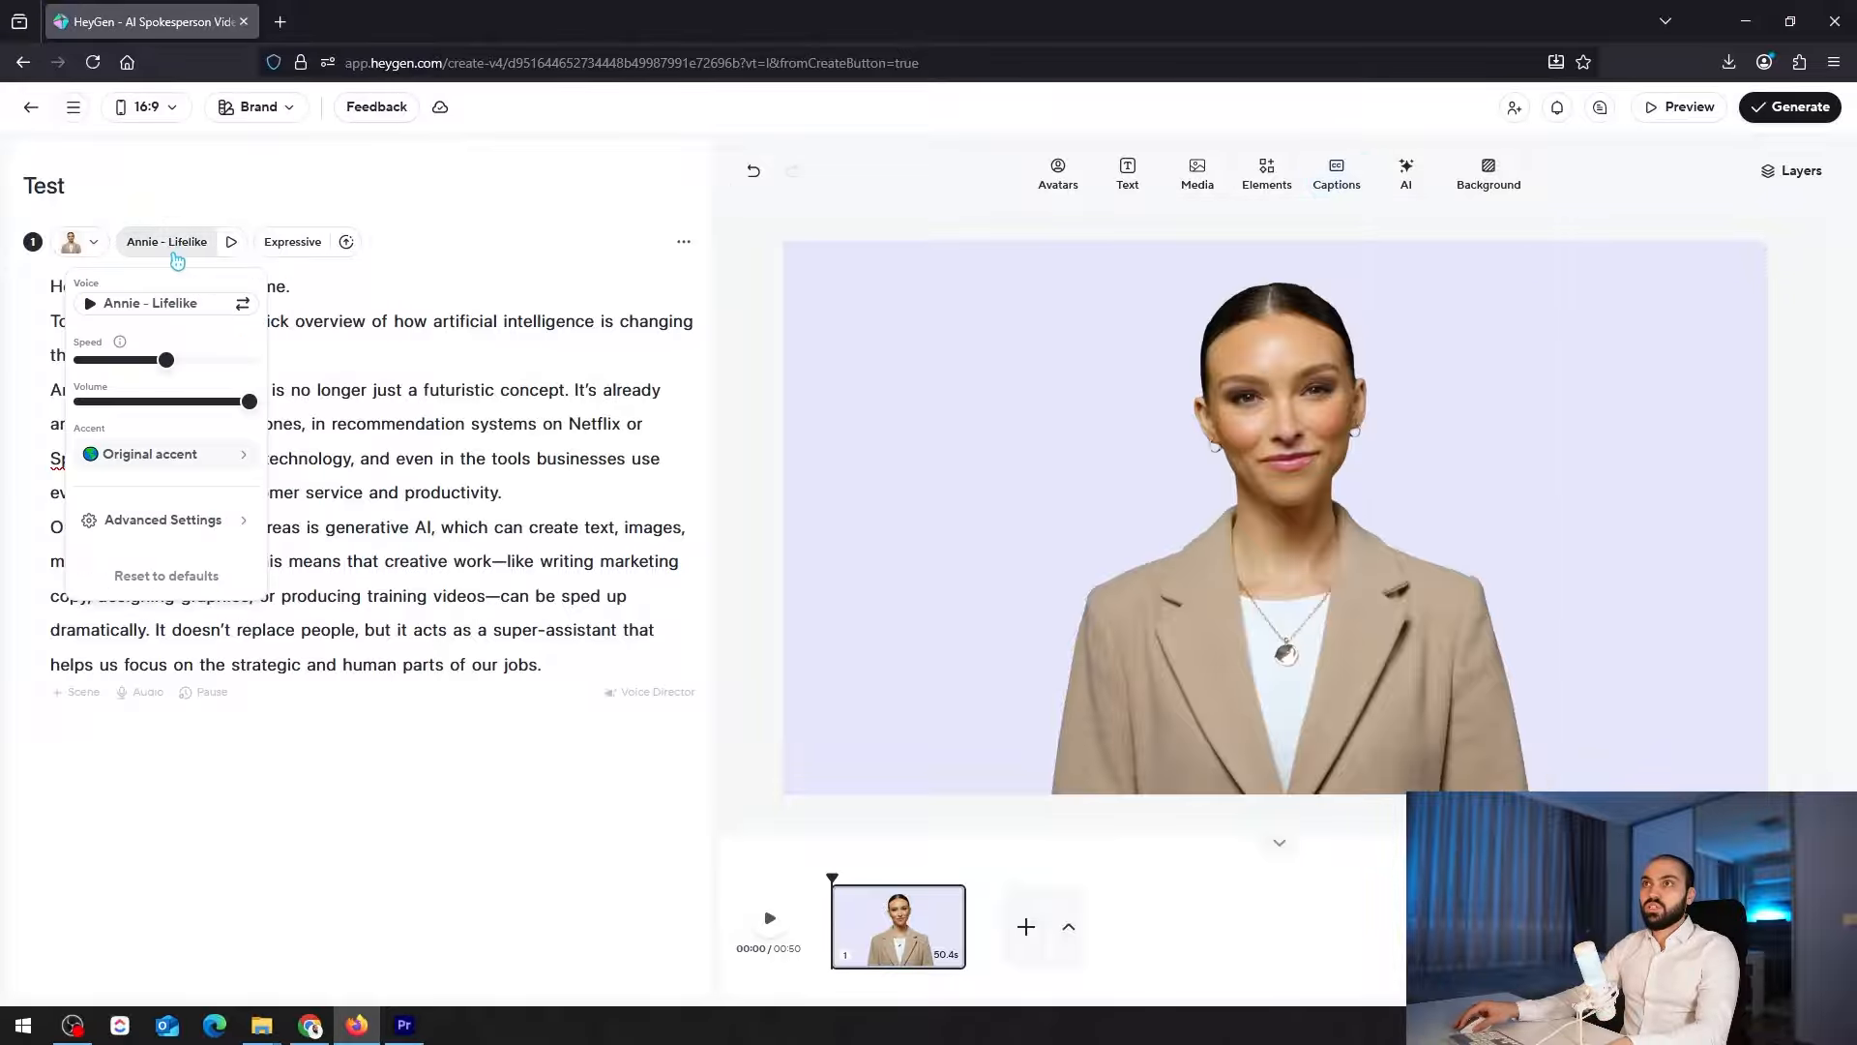
click(158, 306)
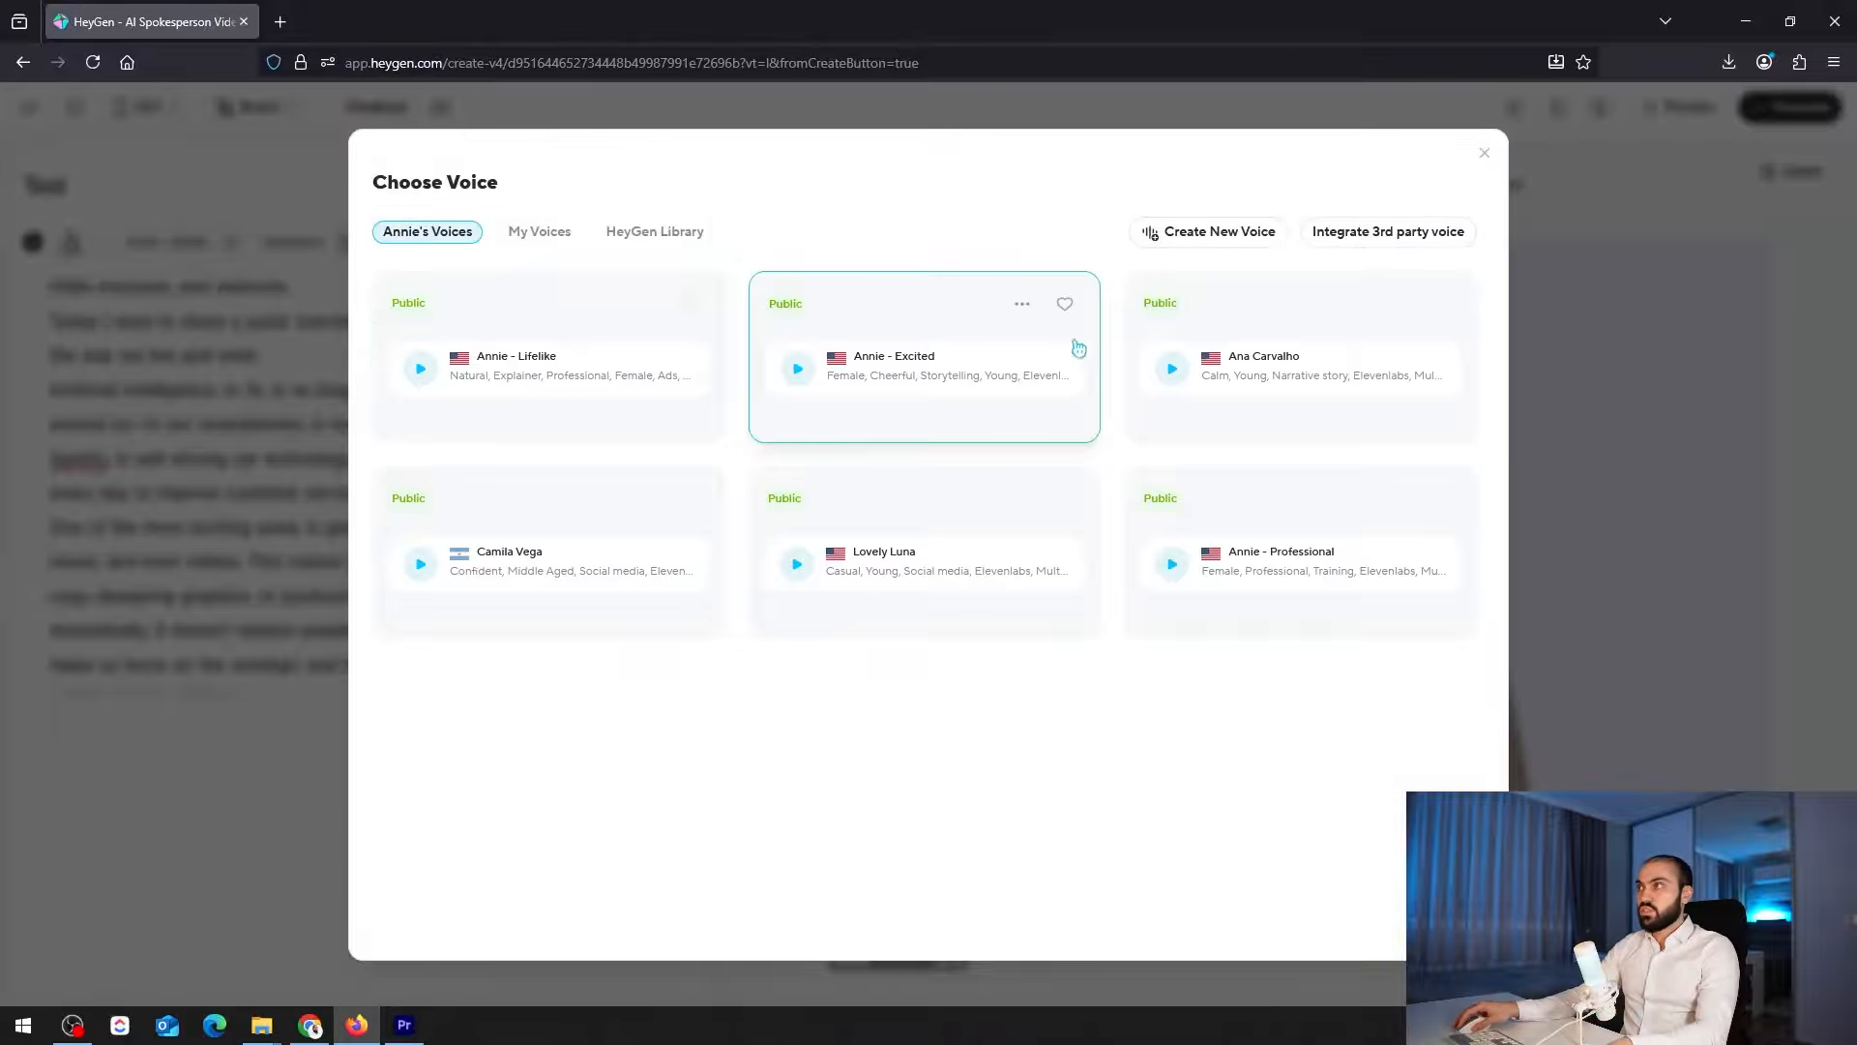
click(1611, 398)
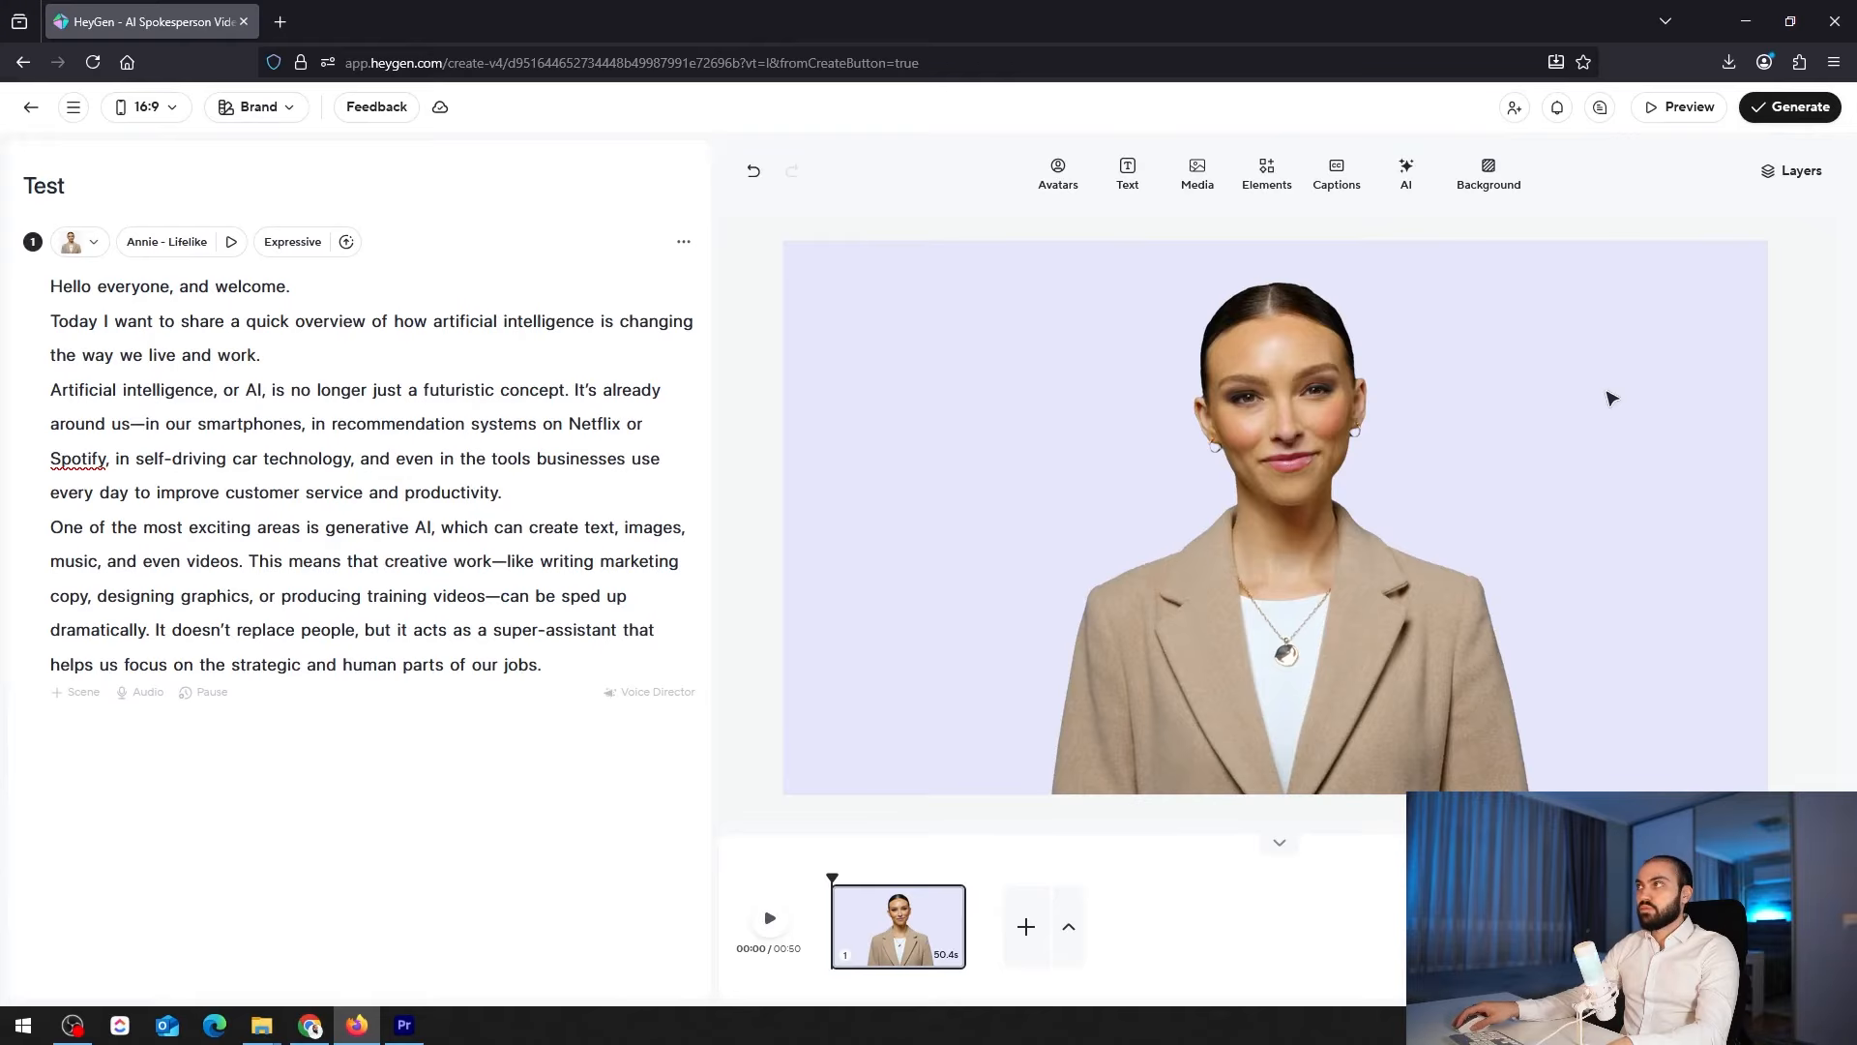
click(1197, 174)
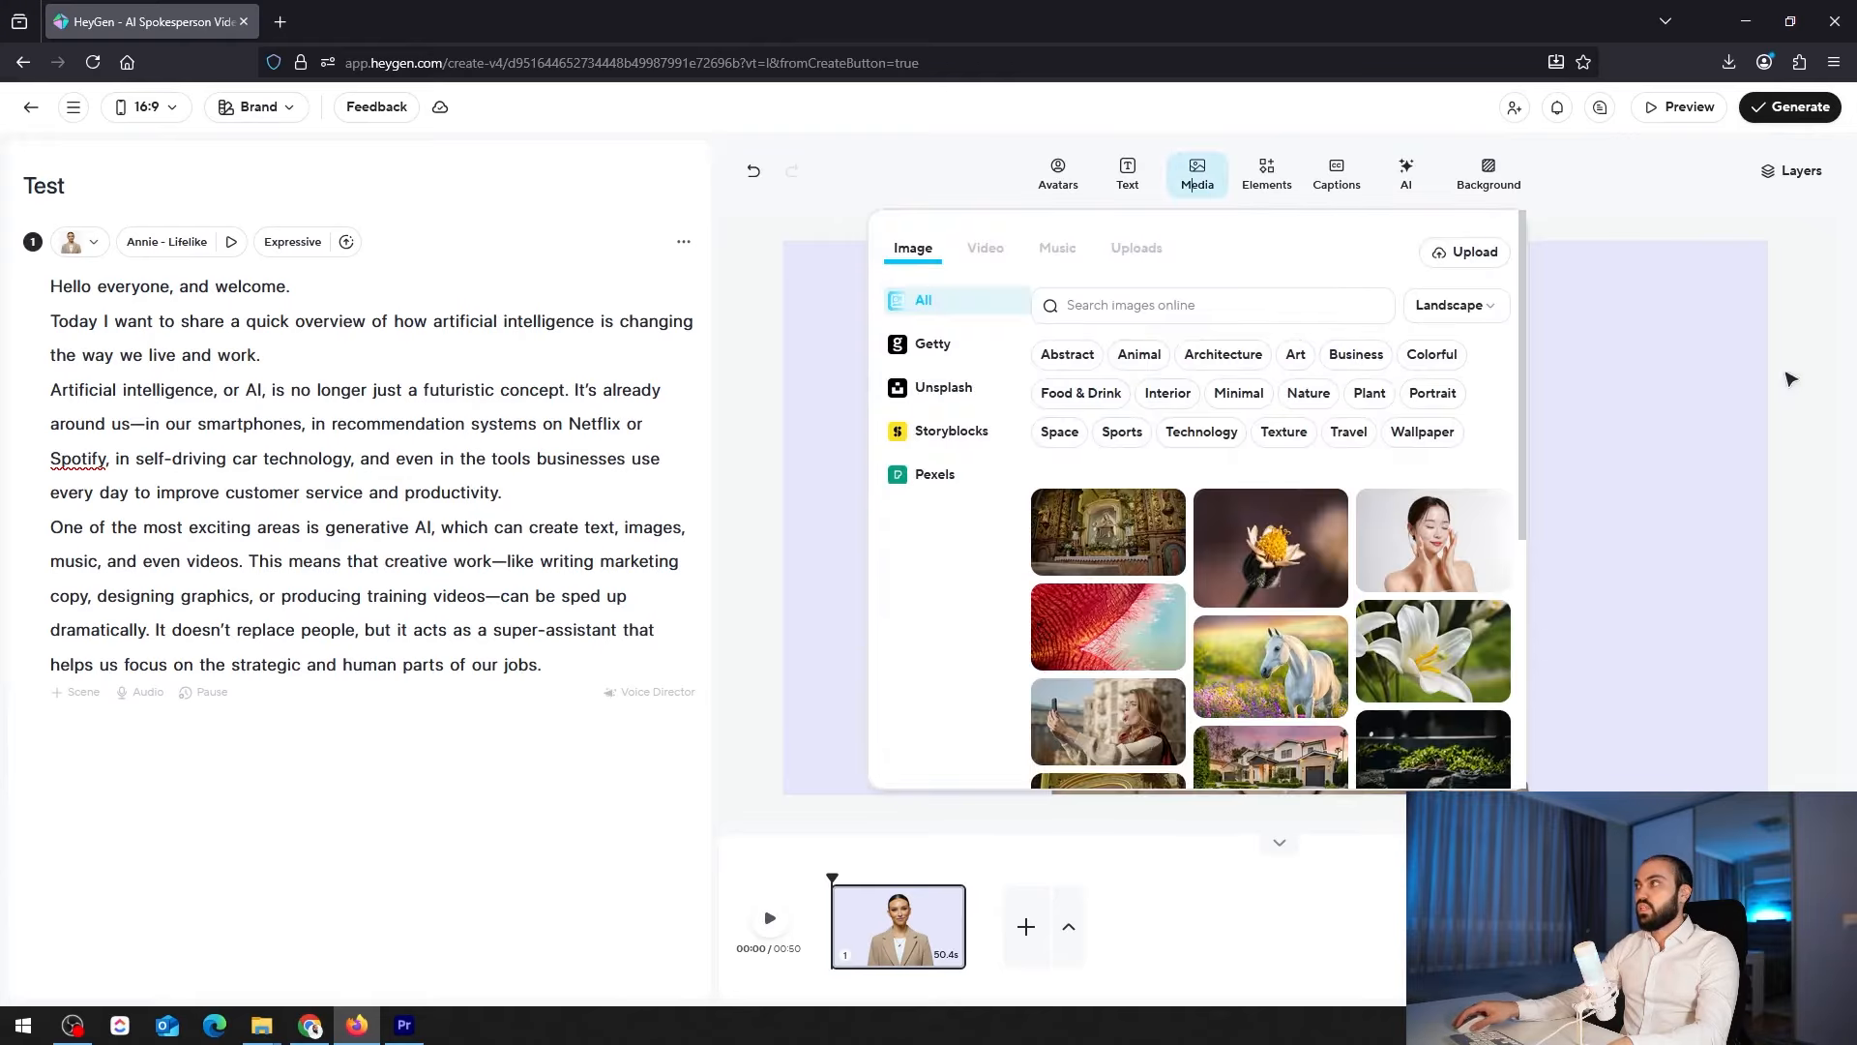
click(1657, 230)
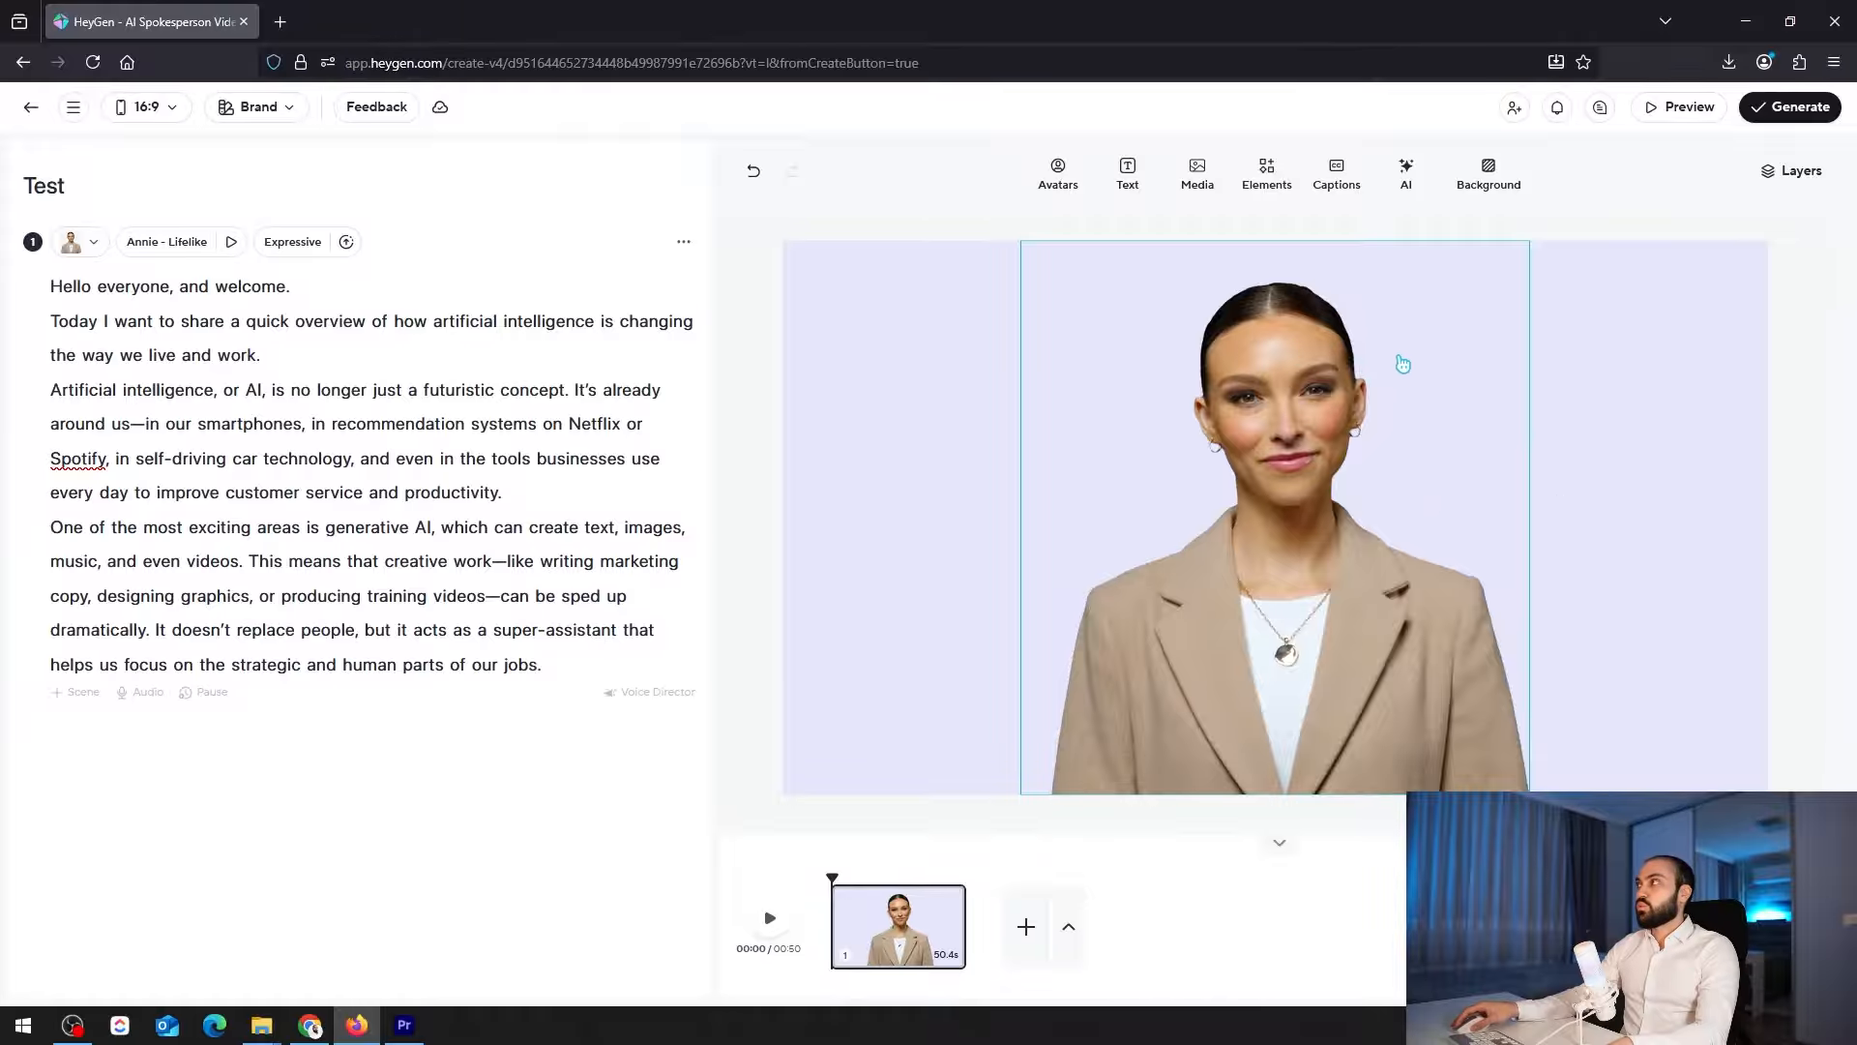
Submit the Test video for generation in My Videos as a 1080p MP4 at 25 fps
click(1790, 122)
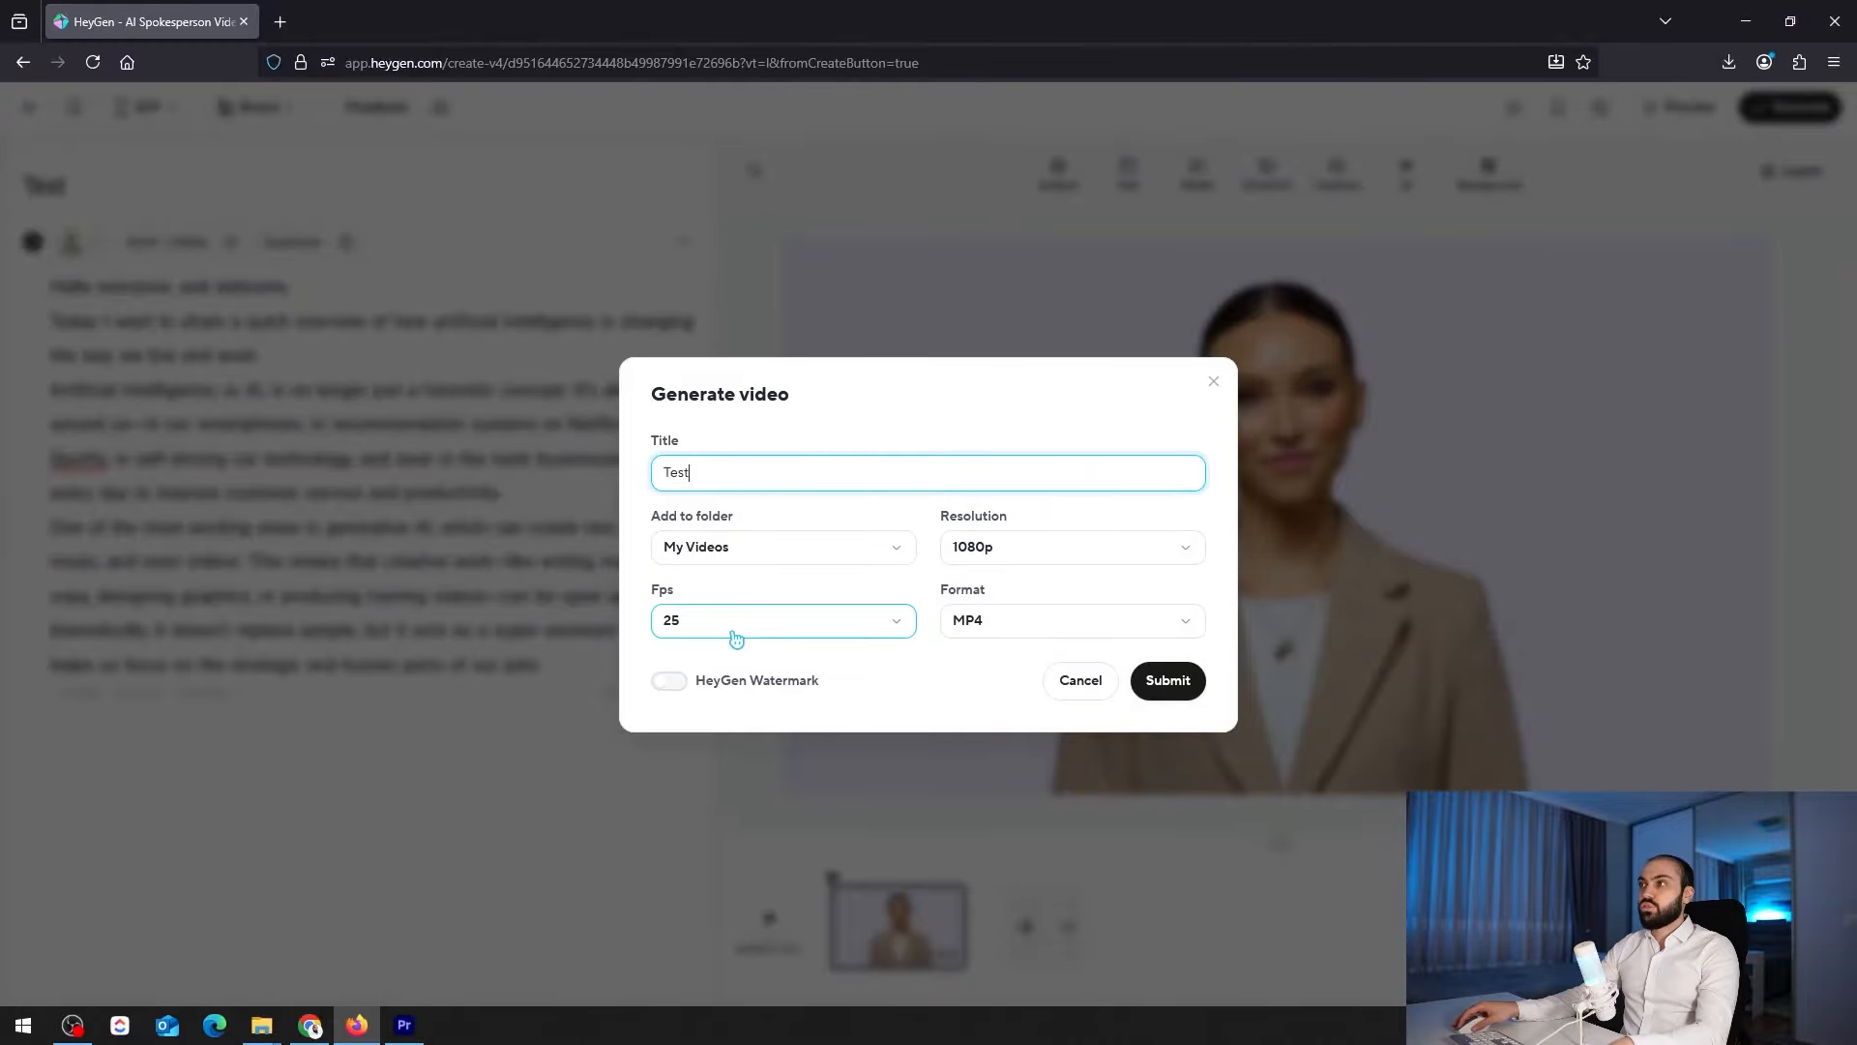
click(1198, 680)
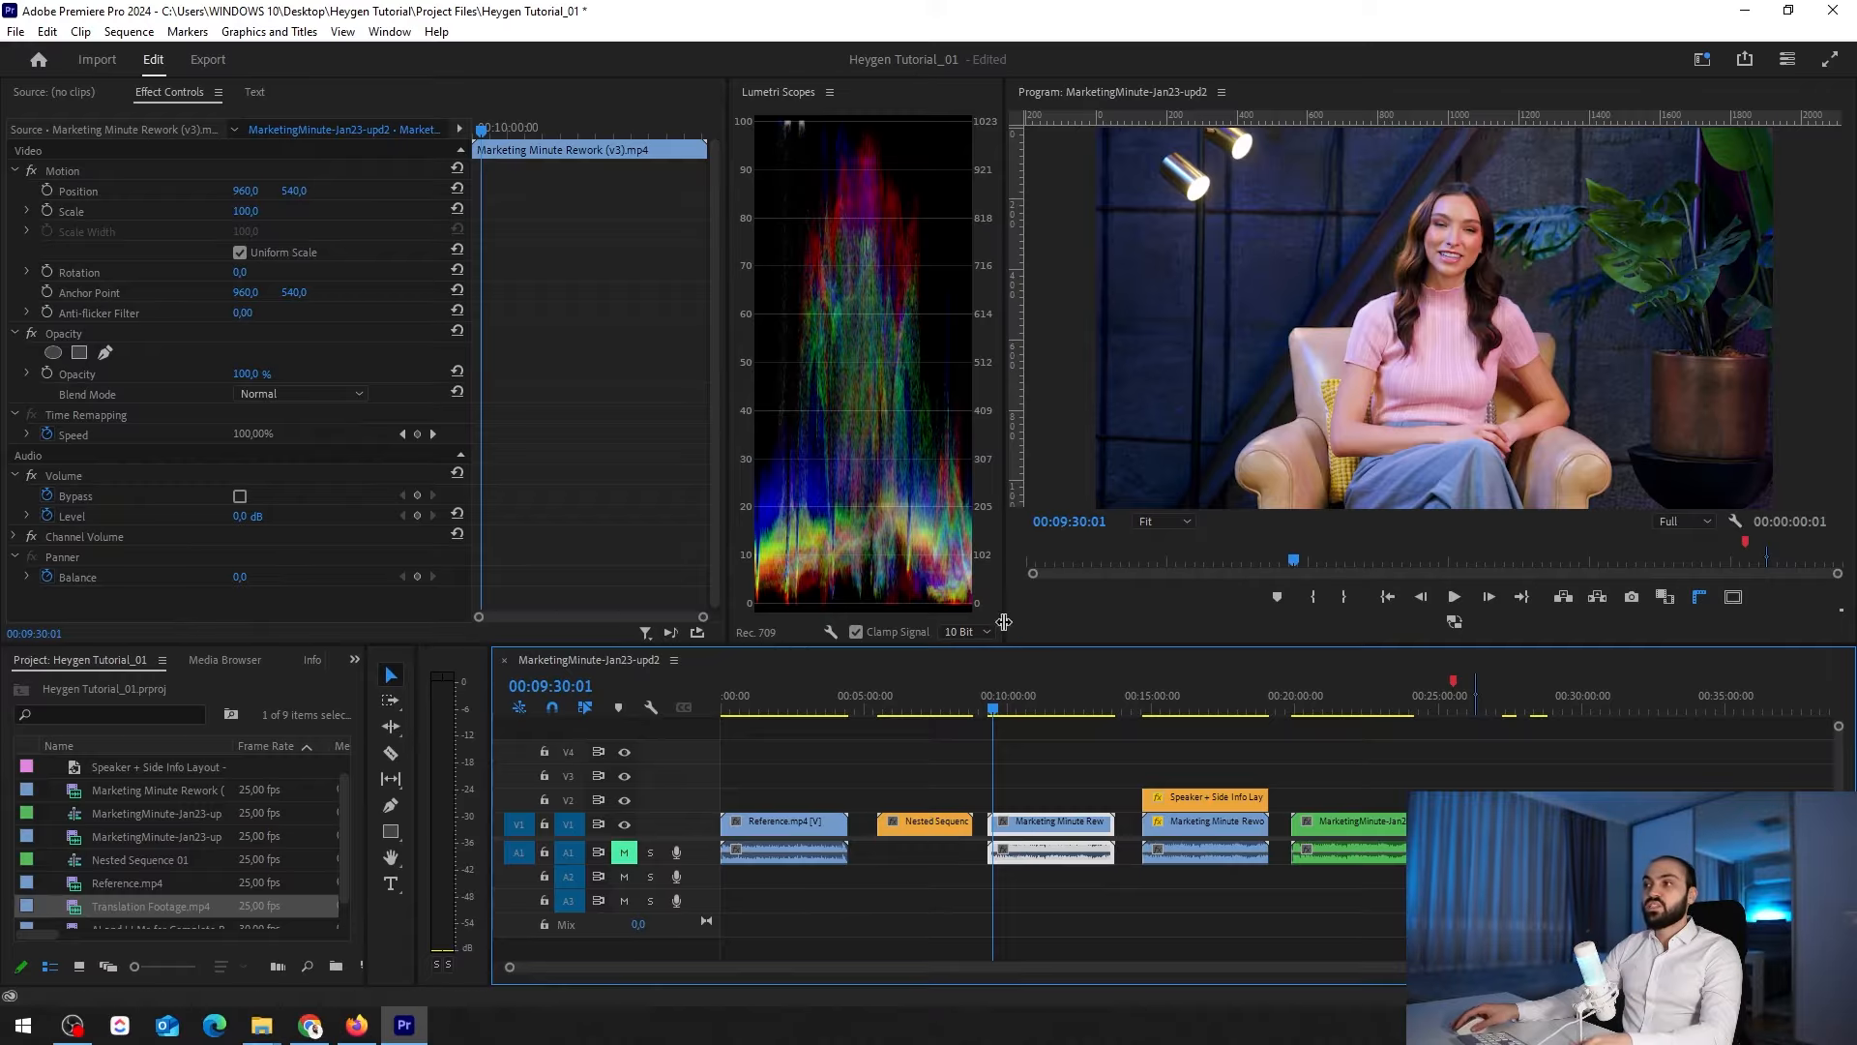
In Premiere Pro, unmute audio track A1 and play the Marketing Minute Rework (v3).mp4 clip from near its start in an enlarged program monitor
click(1023, 917)
key(=)
key(=)
key(=)
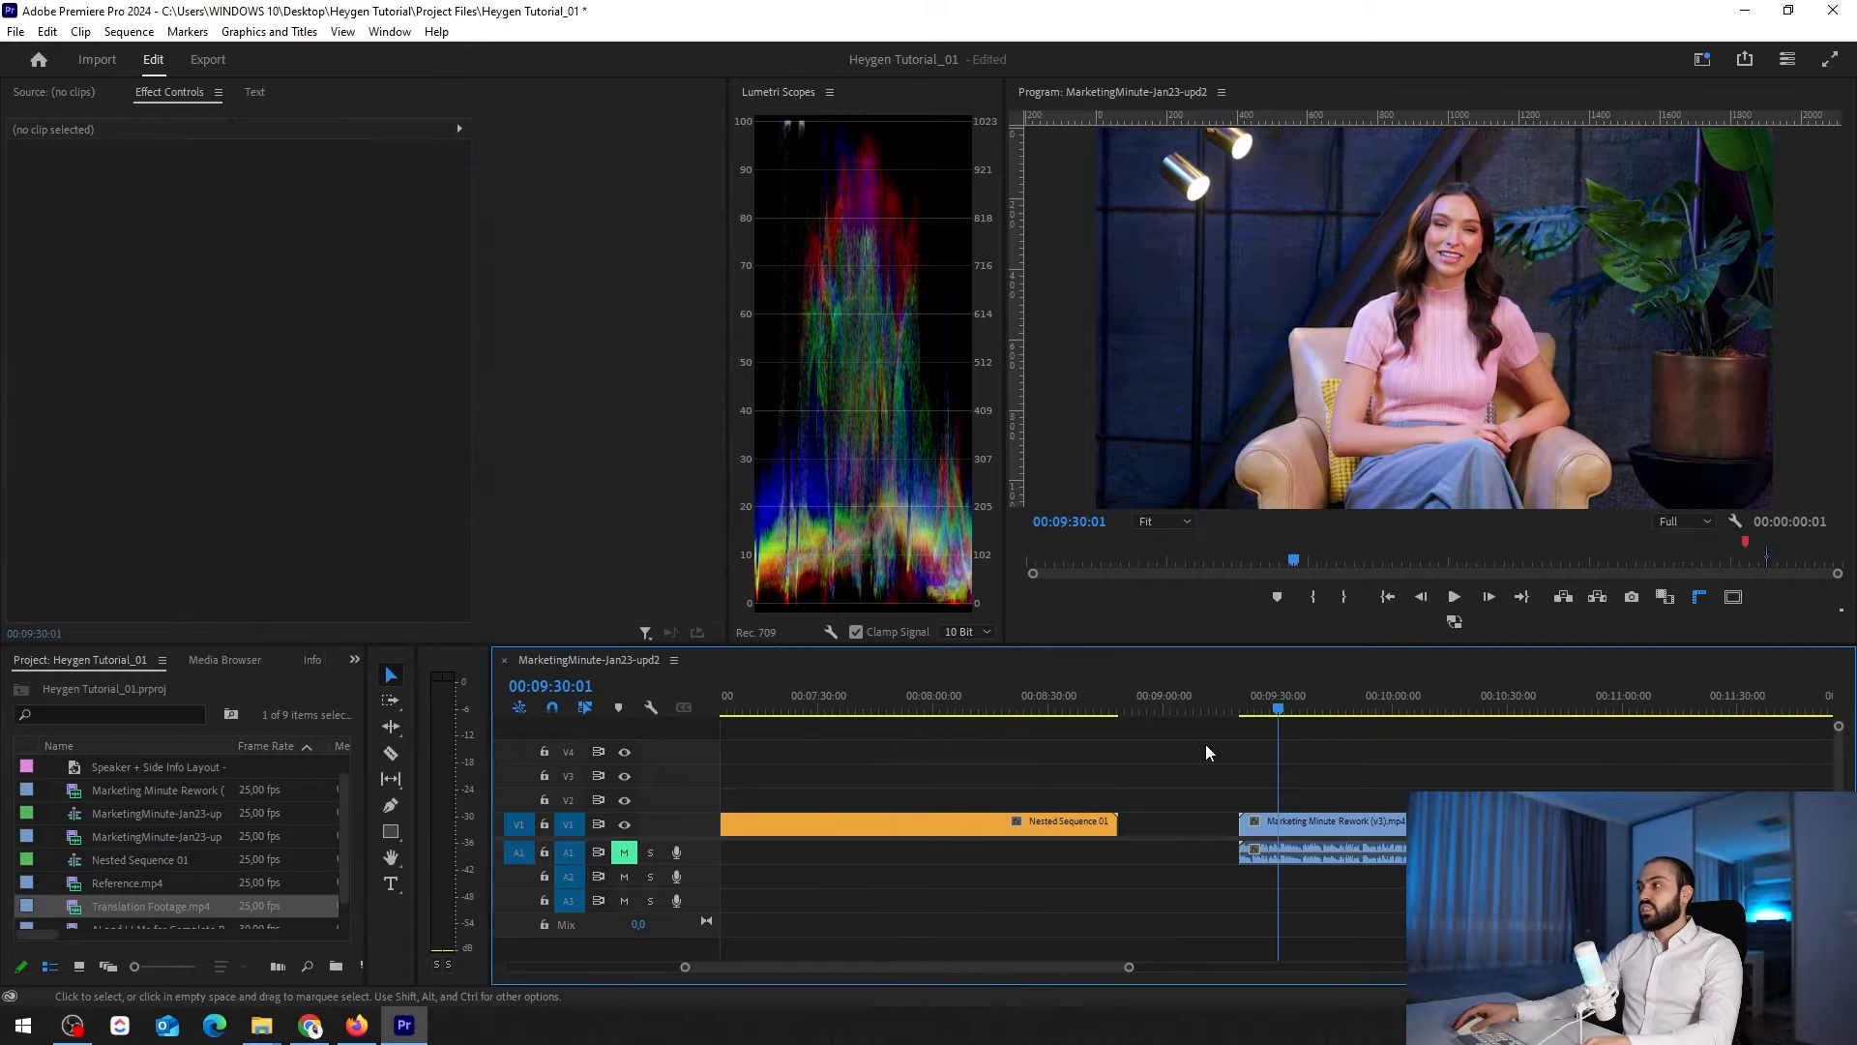
click(1243, 697)
click(624, 853)
key(space)
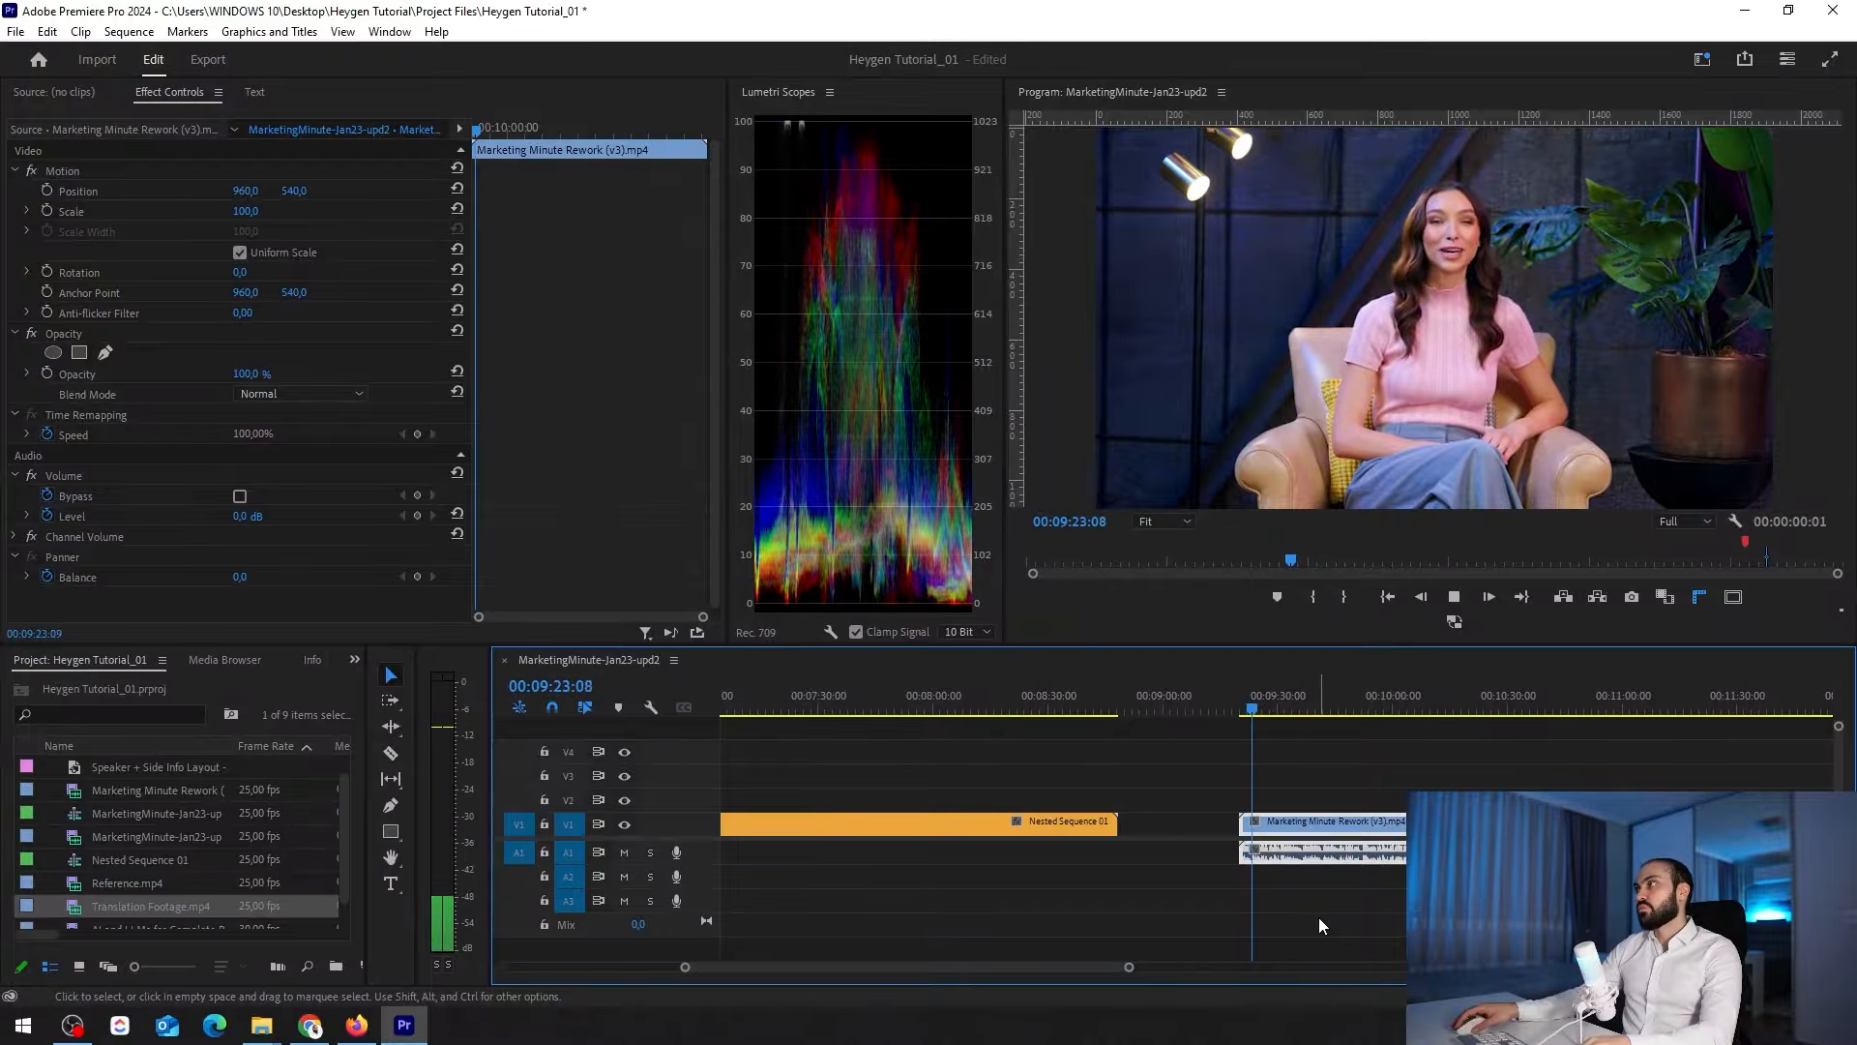
key(grave)
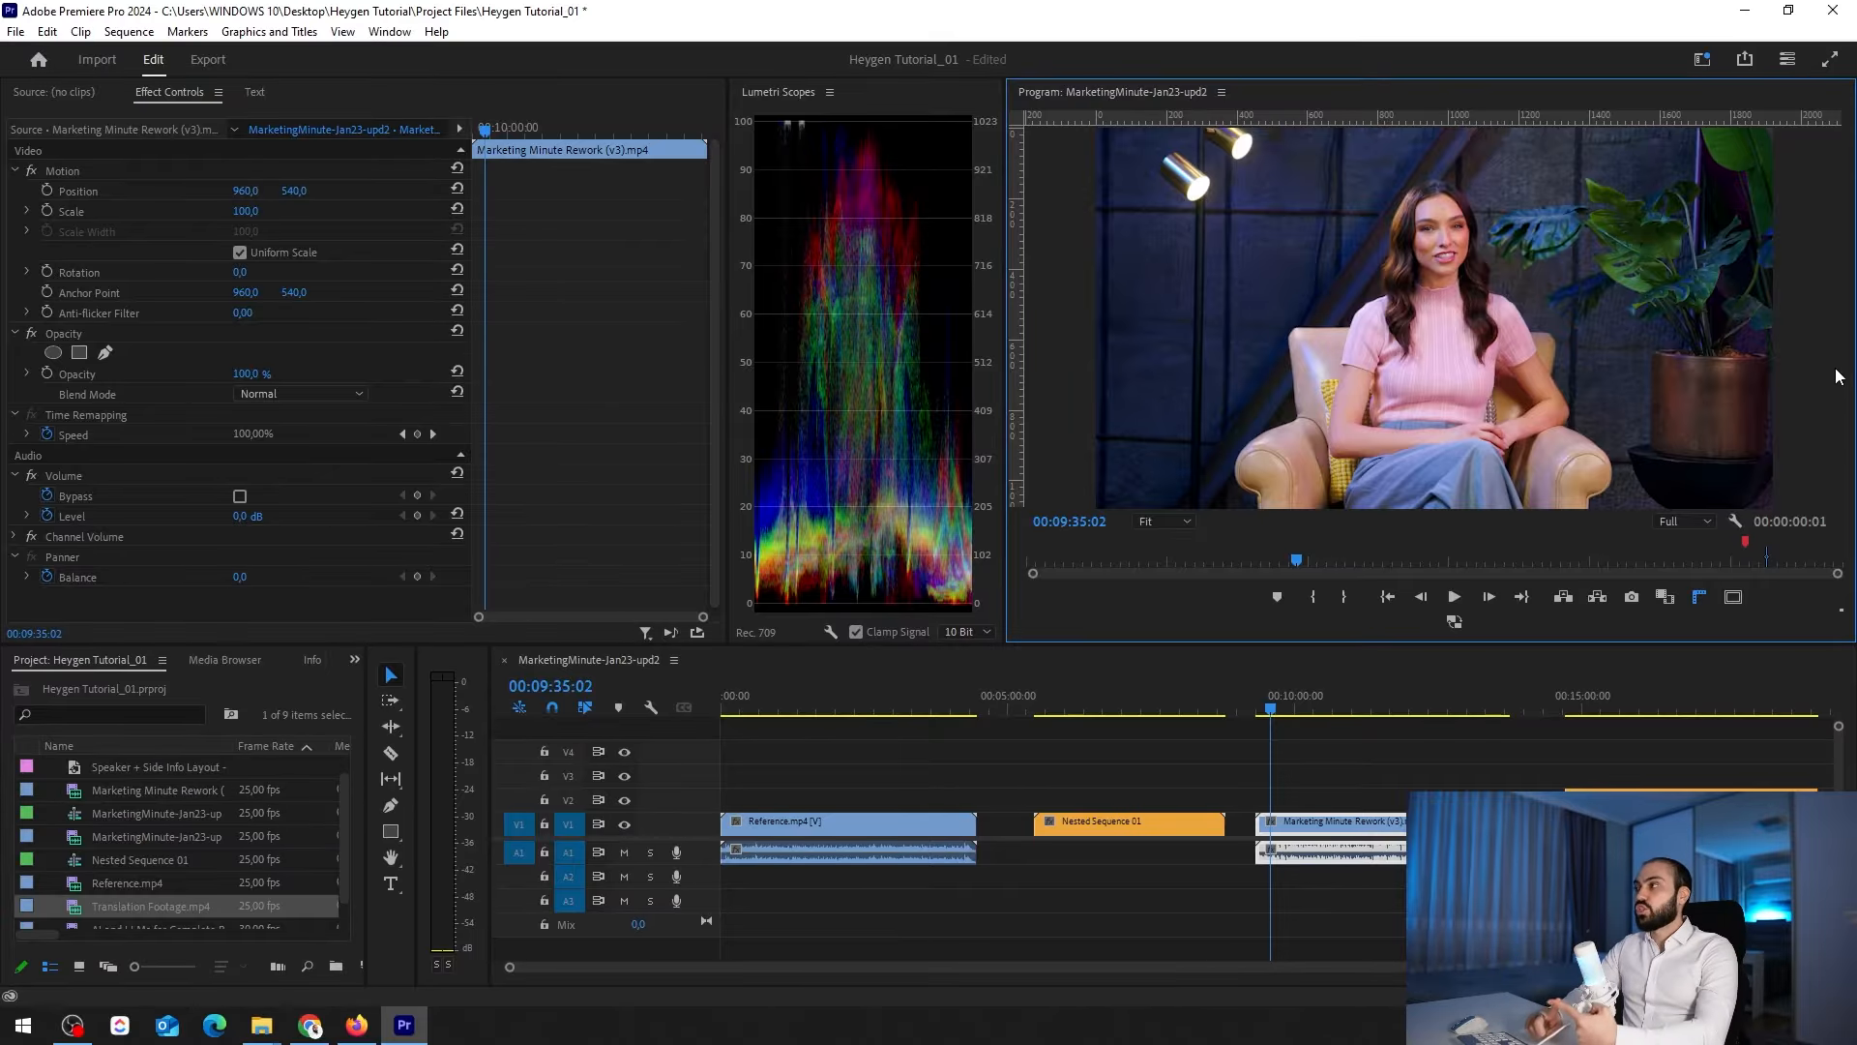
Move the playhead to about 00:06:25 on Nested Sequence 01 and view its script text in an enlarged program monitor
click(1091, 710)
click(1194, 880)
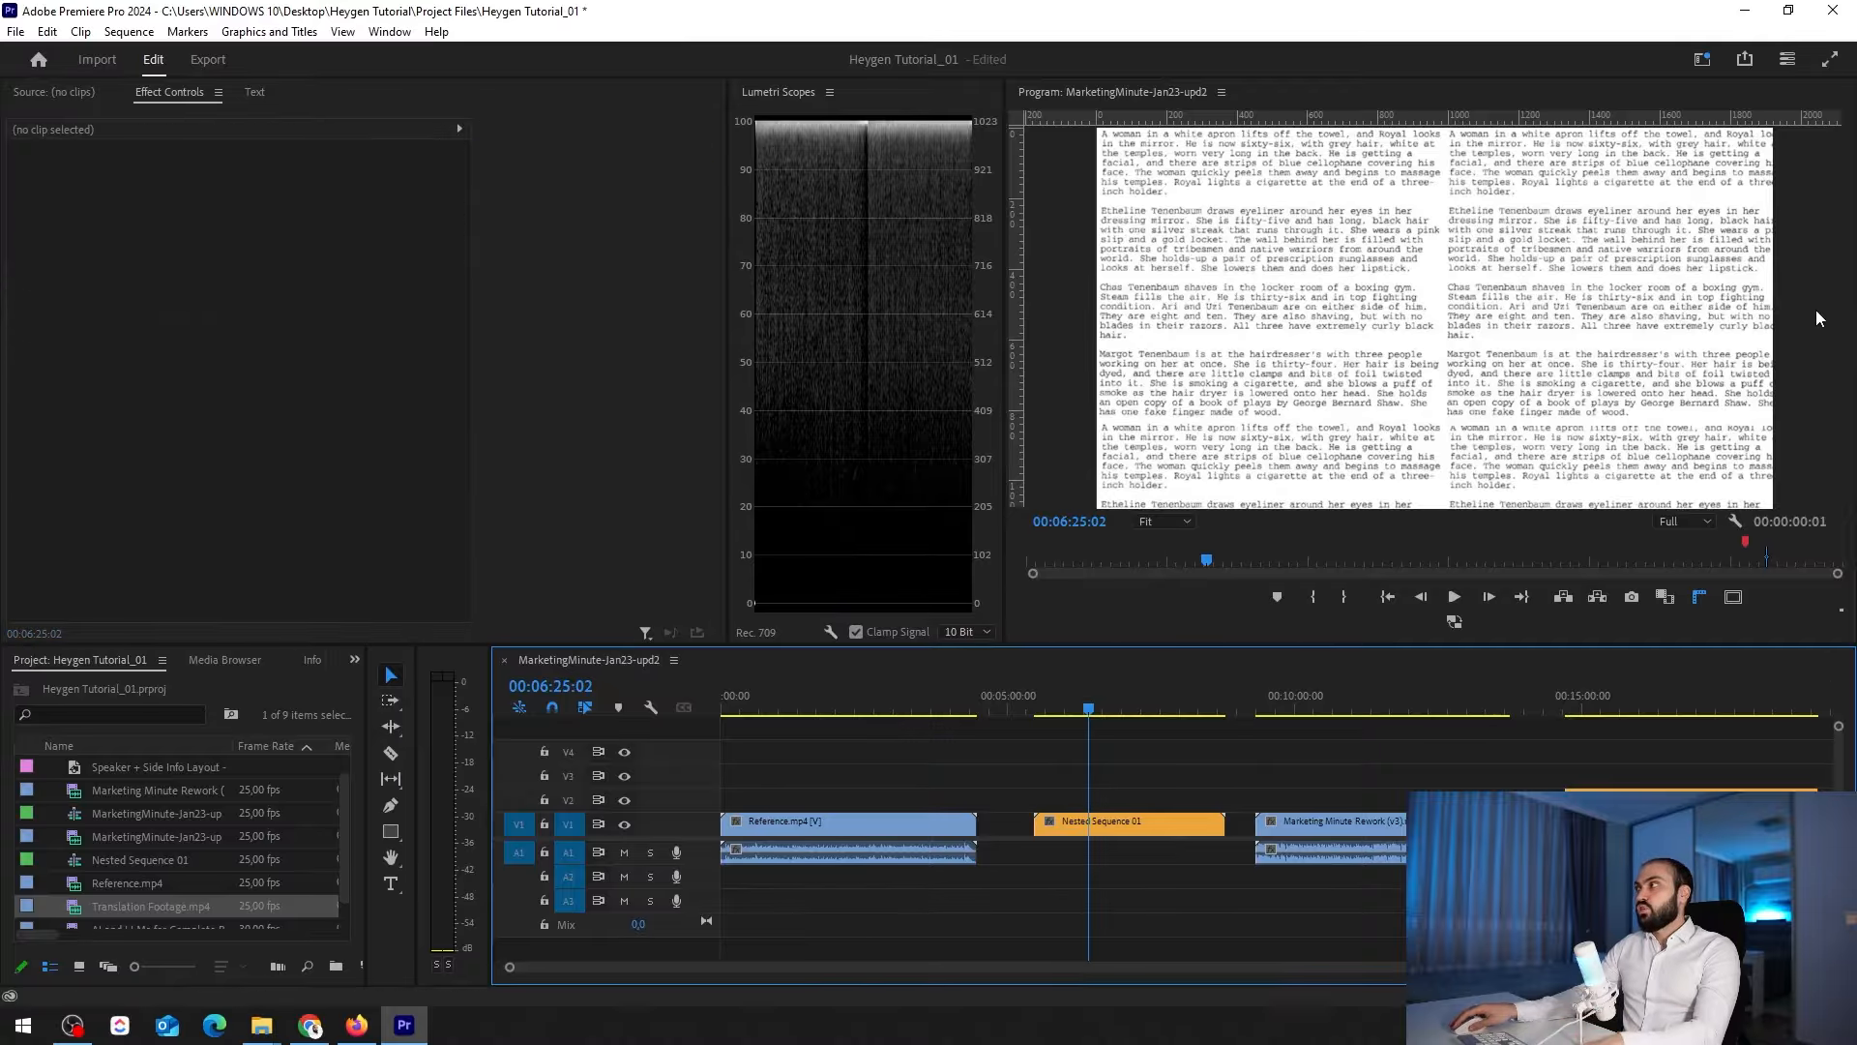
key(grave)
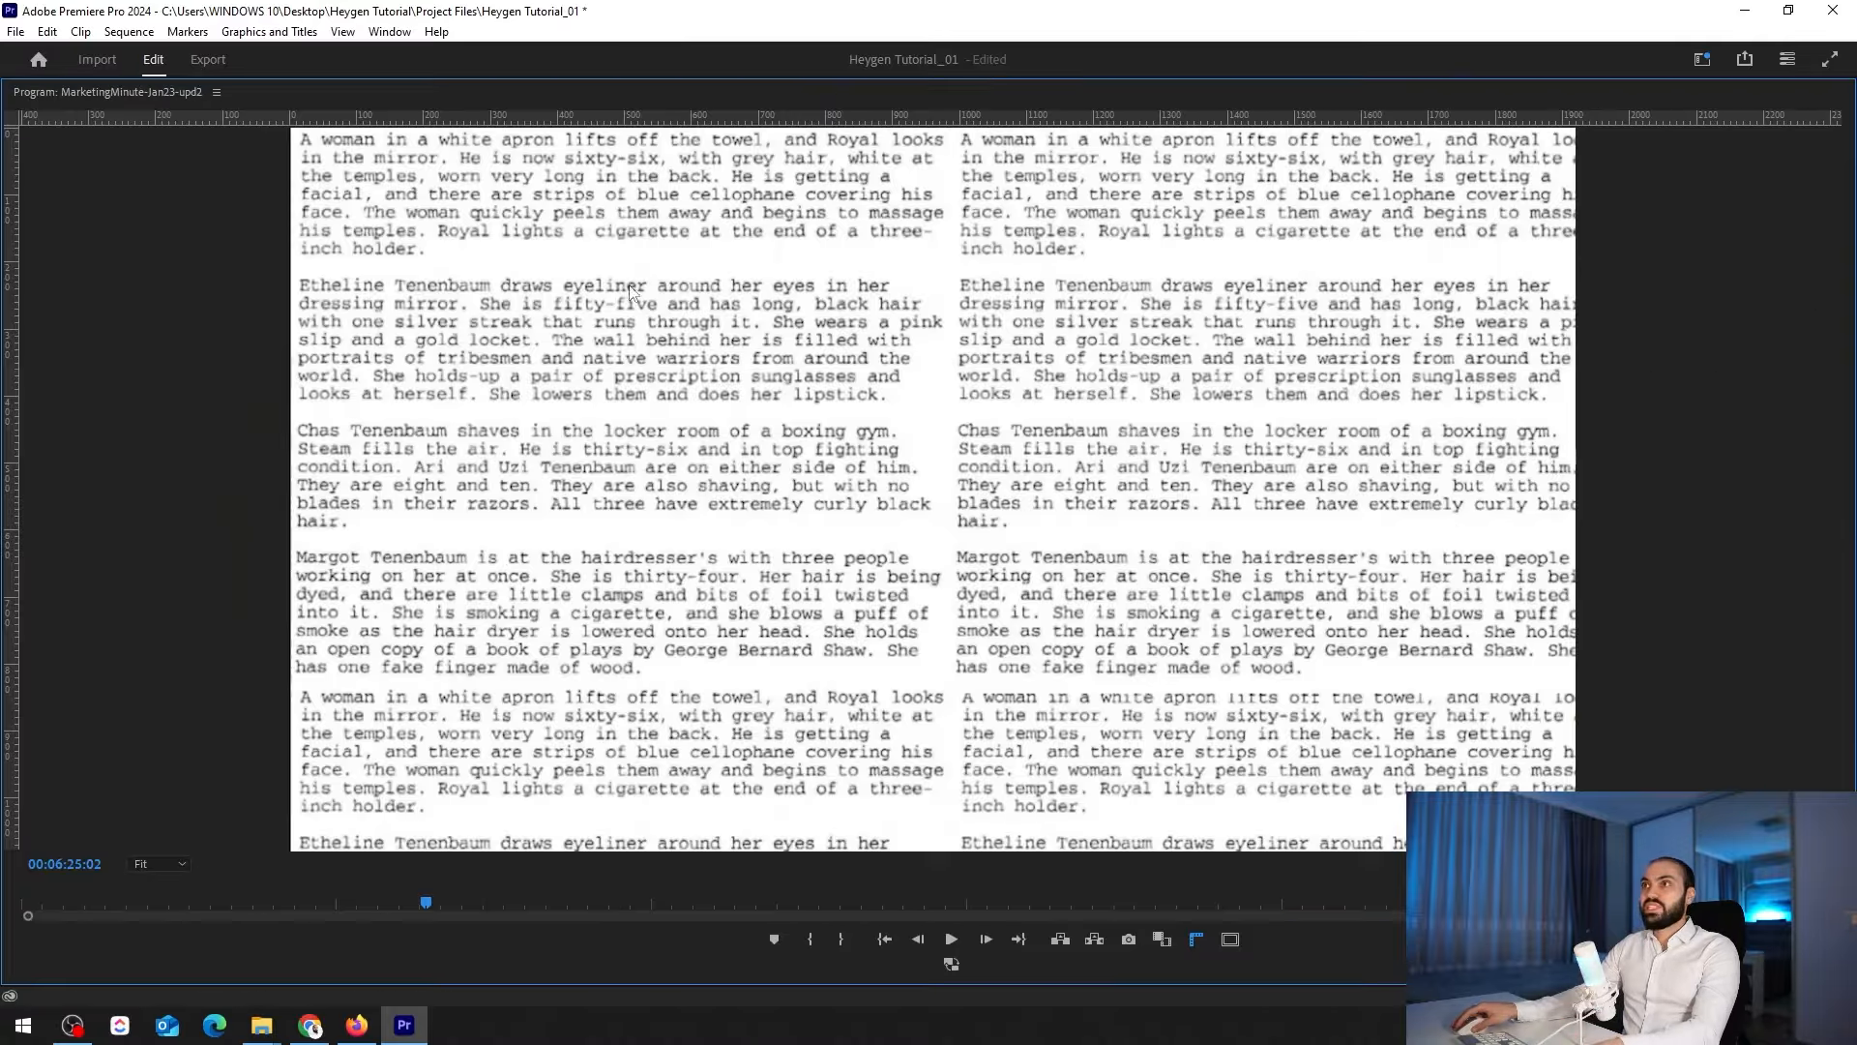
key(grave)
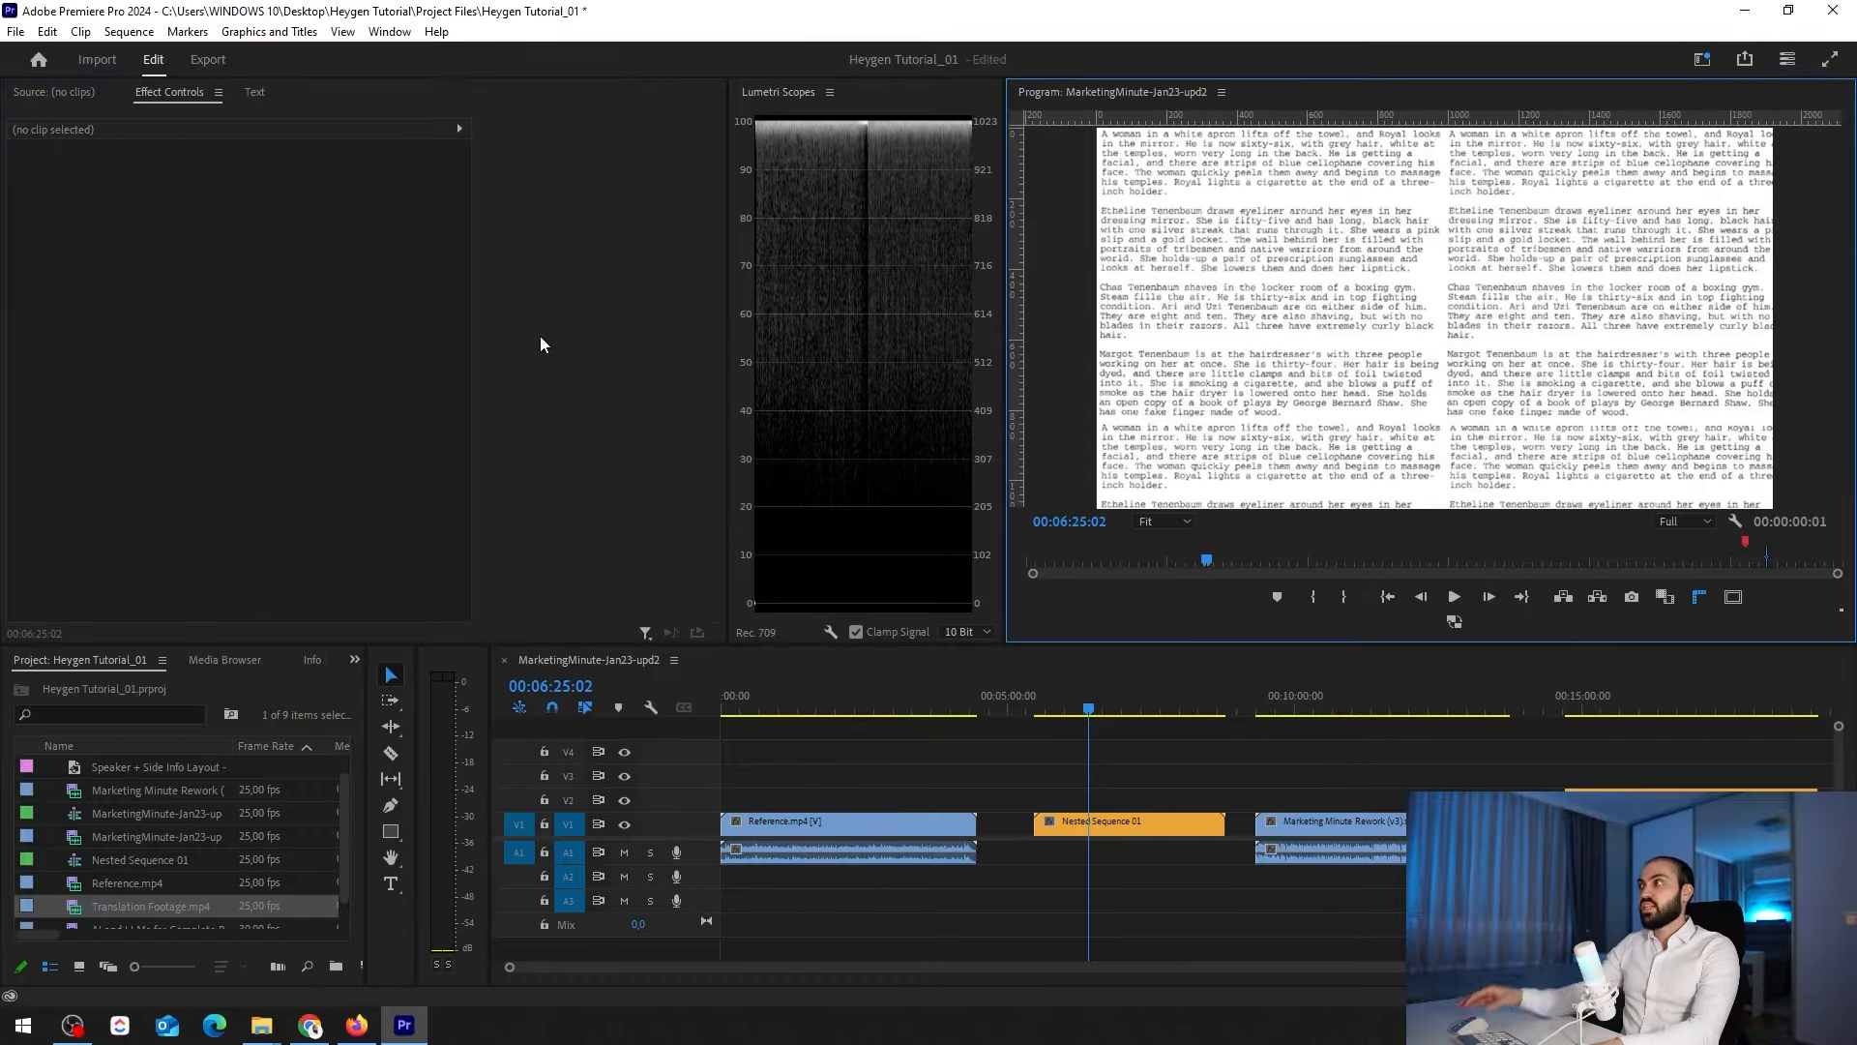
Revisit the Marketing Minute Rework (v3).mp4 clip at about 00:09:33, then move the playhead to about 00:14:42
click(1166, 877)
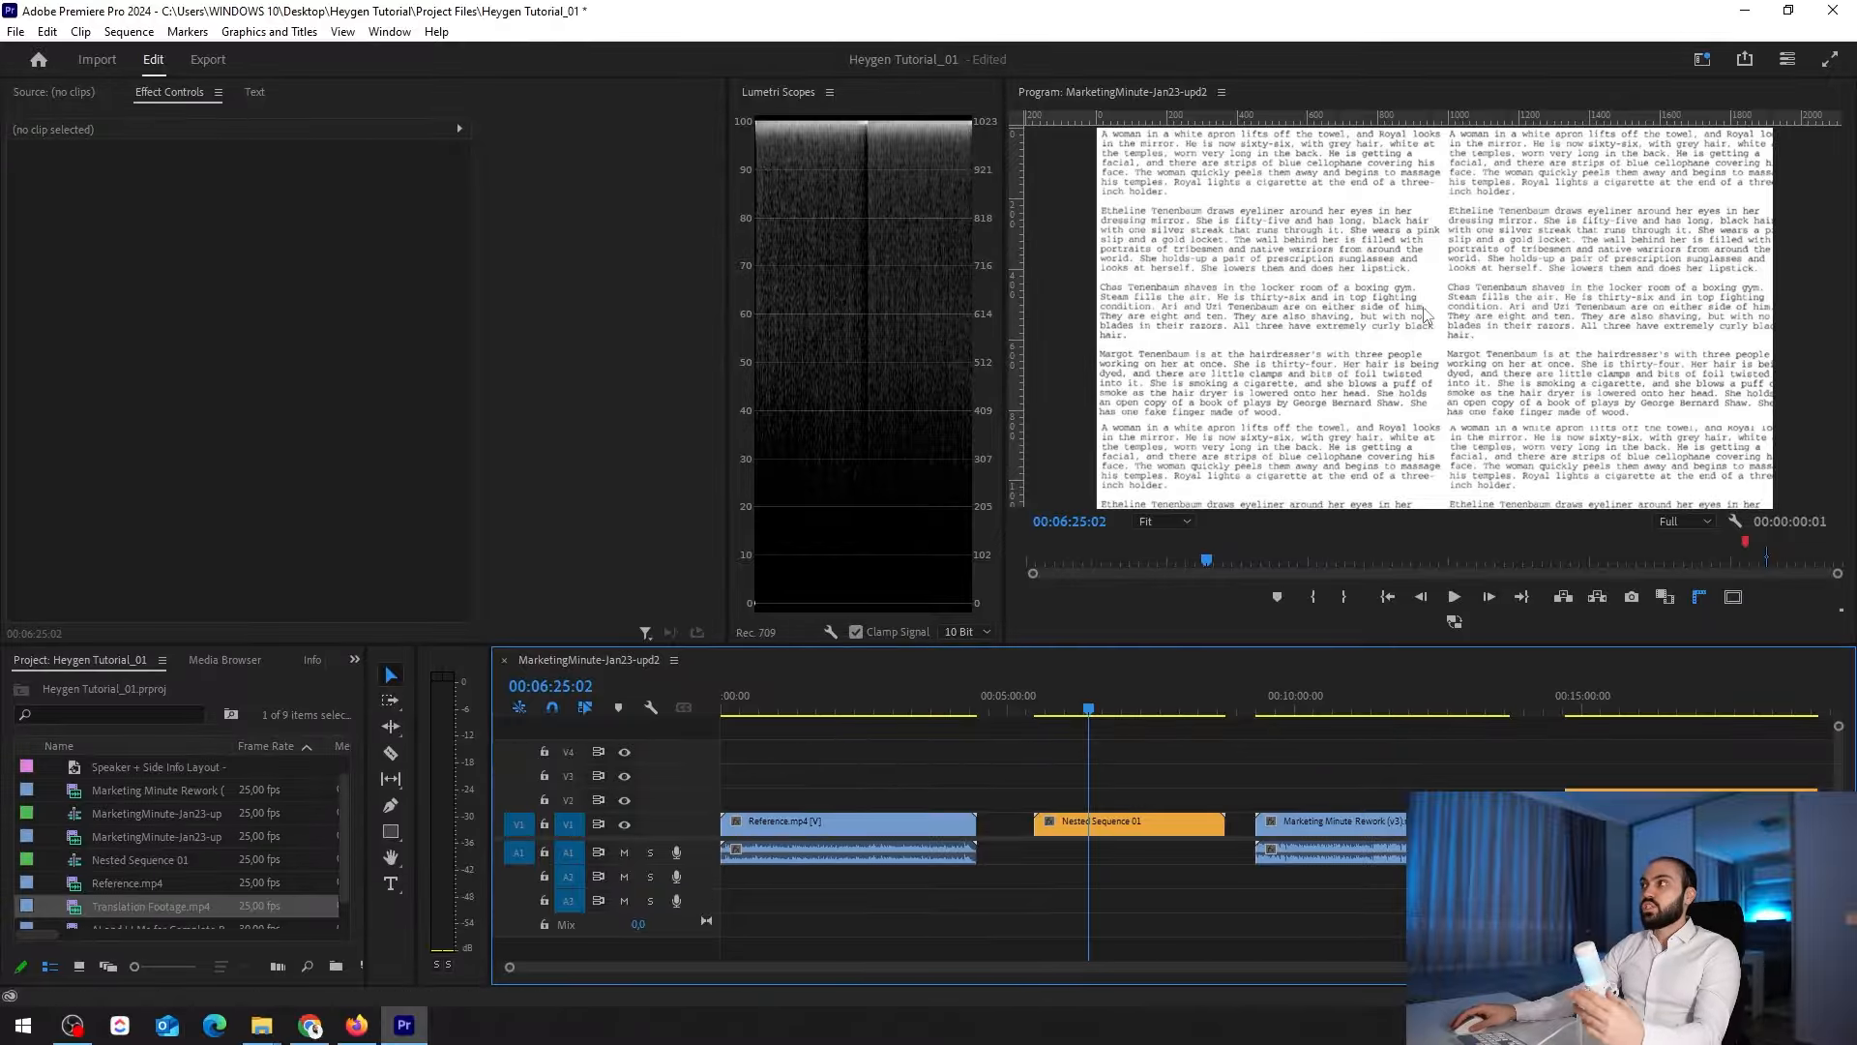
click(1270, 878)
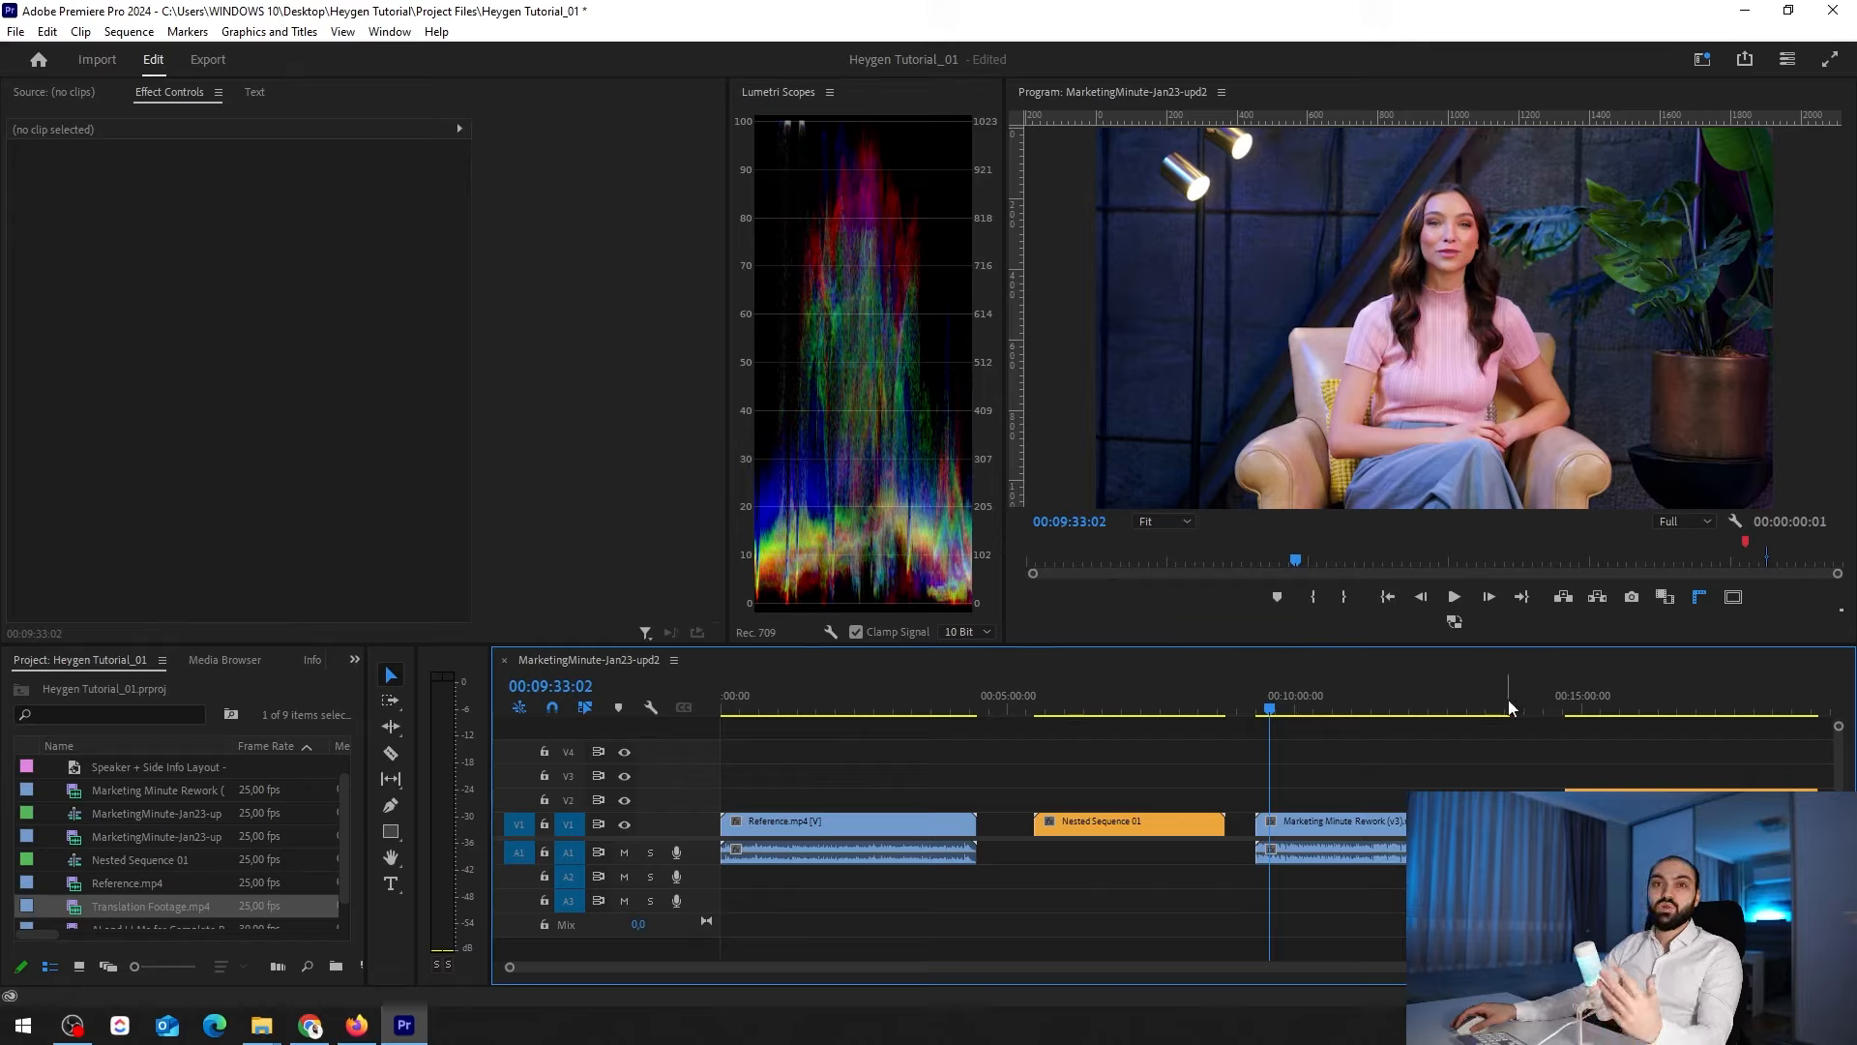
click(1568, 702)
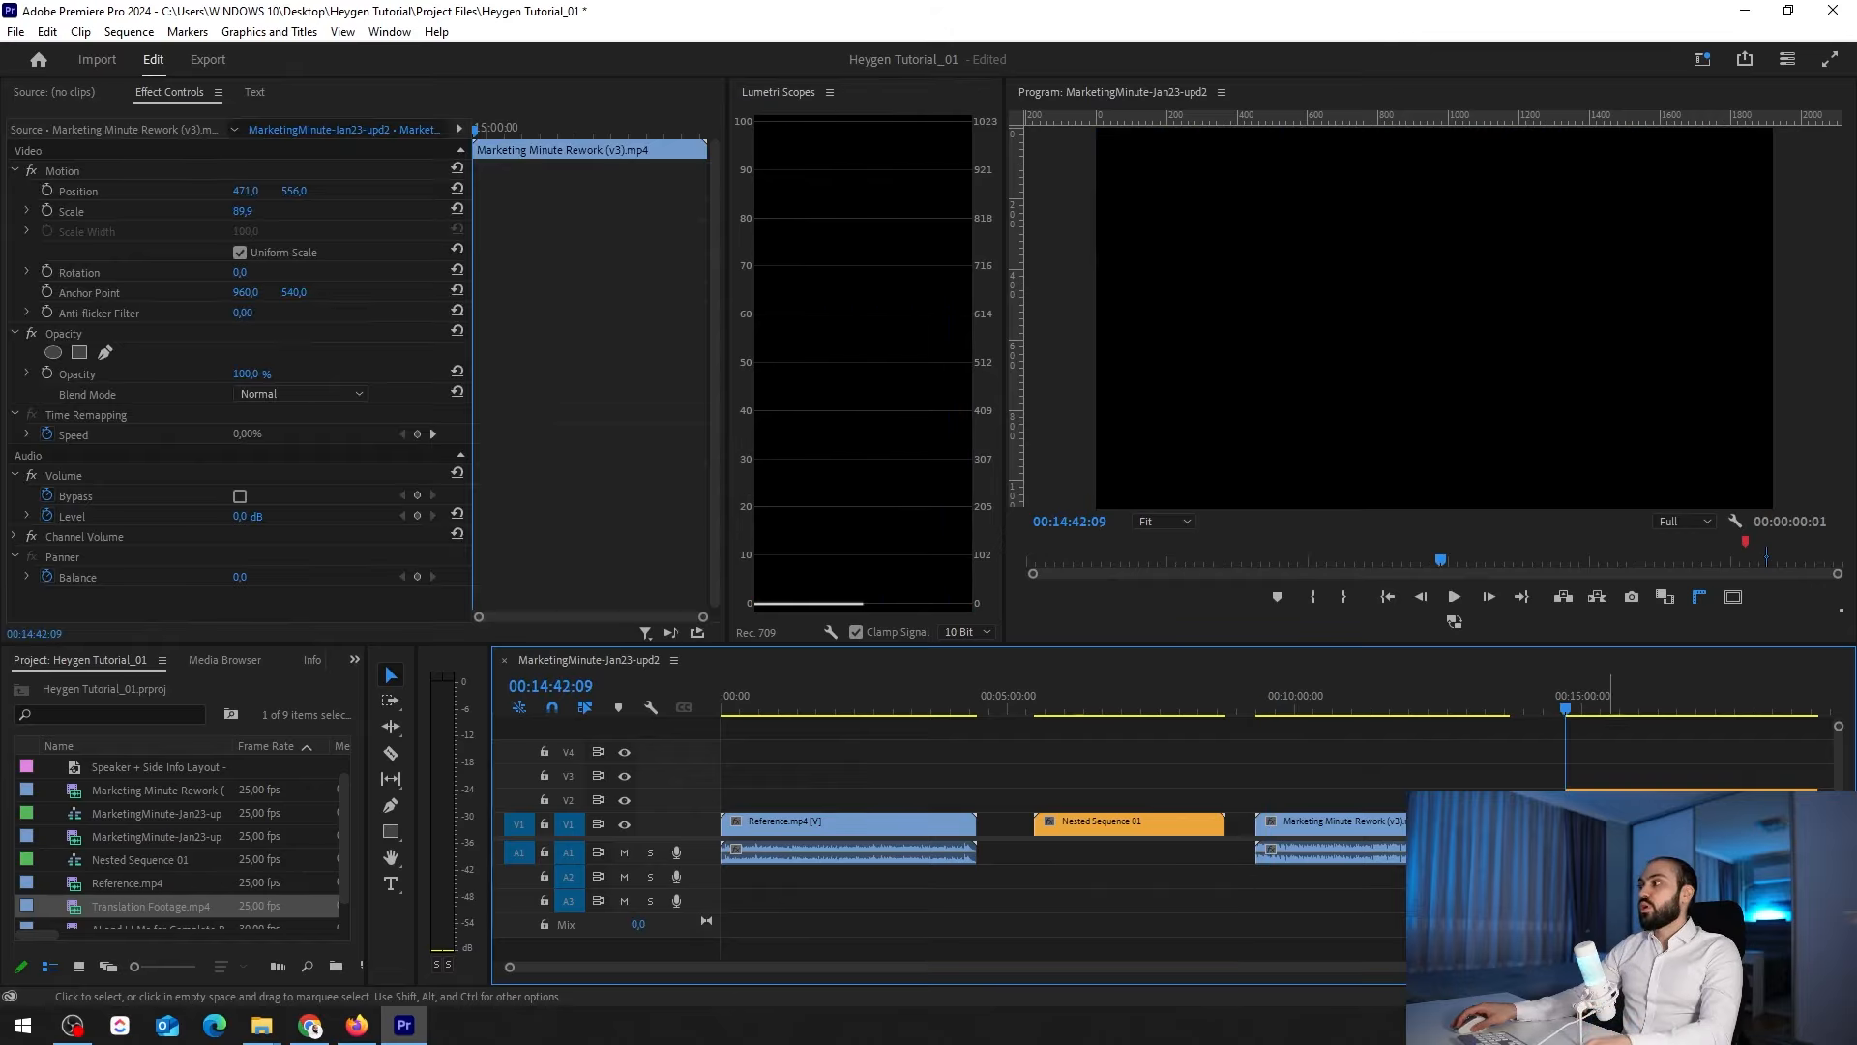
Examine the Speaker + Side Info Layout over the Marketing Minute Rework (v3).mp4 clip at about 00:14:58
key(=)
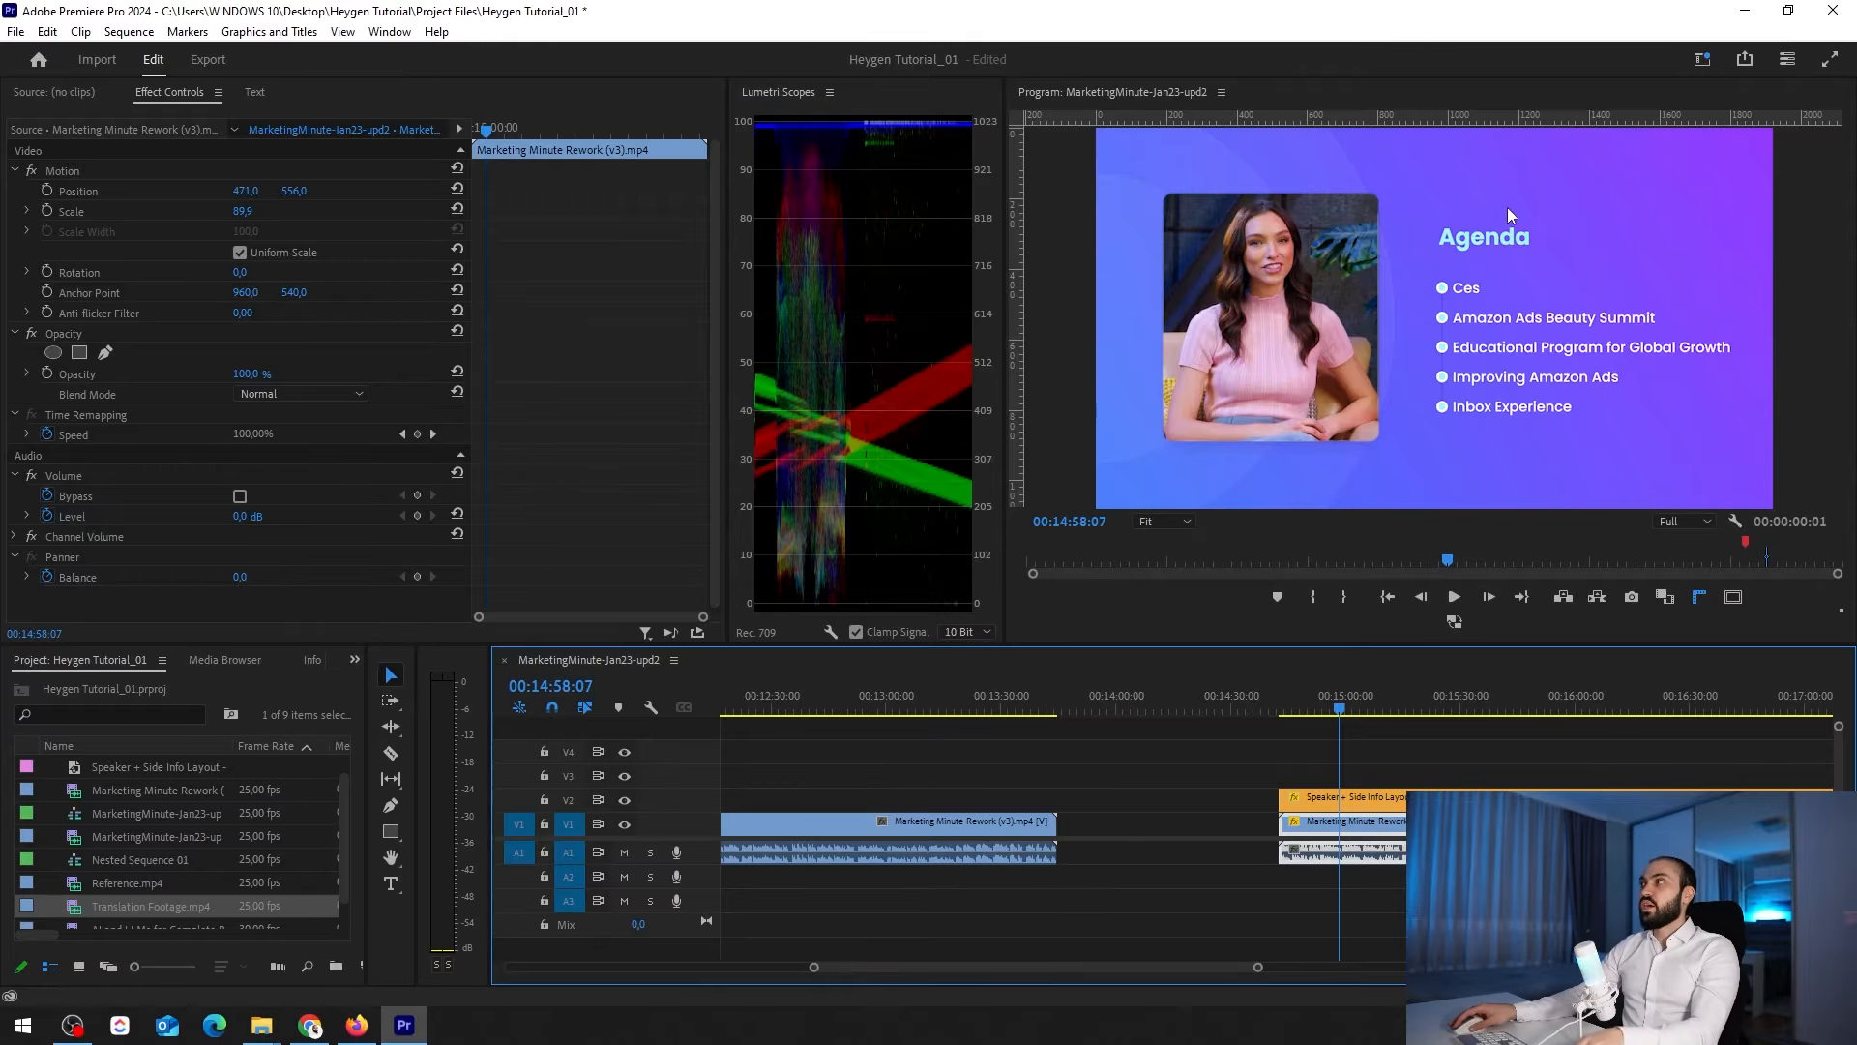
key(minus)
key(minus)
key(minus)
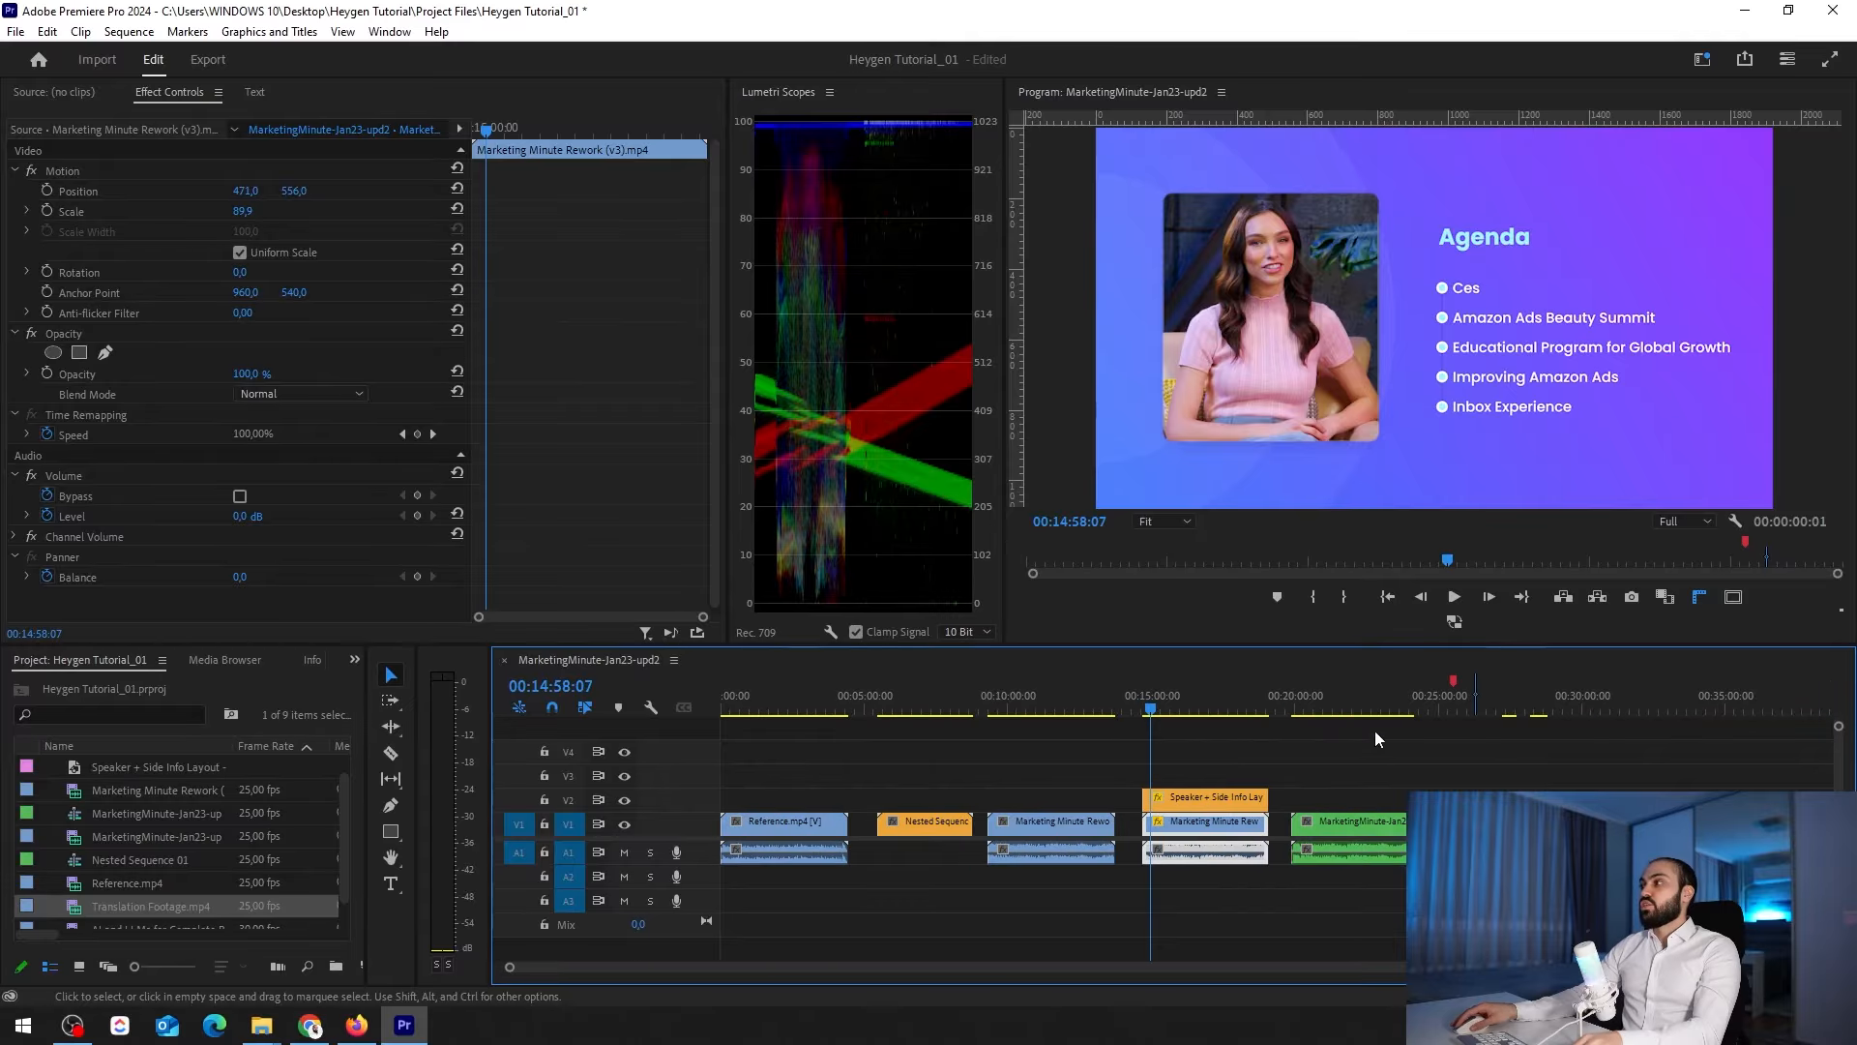
Play the MarketingMinute-Jan23-upd2.mp4 clip from about 00:19:48 in an enlarged program monitor
click(1292, 693)
key(equal)
key(equal)
key(equal)
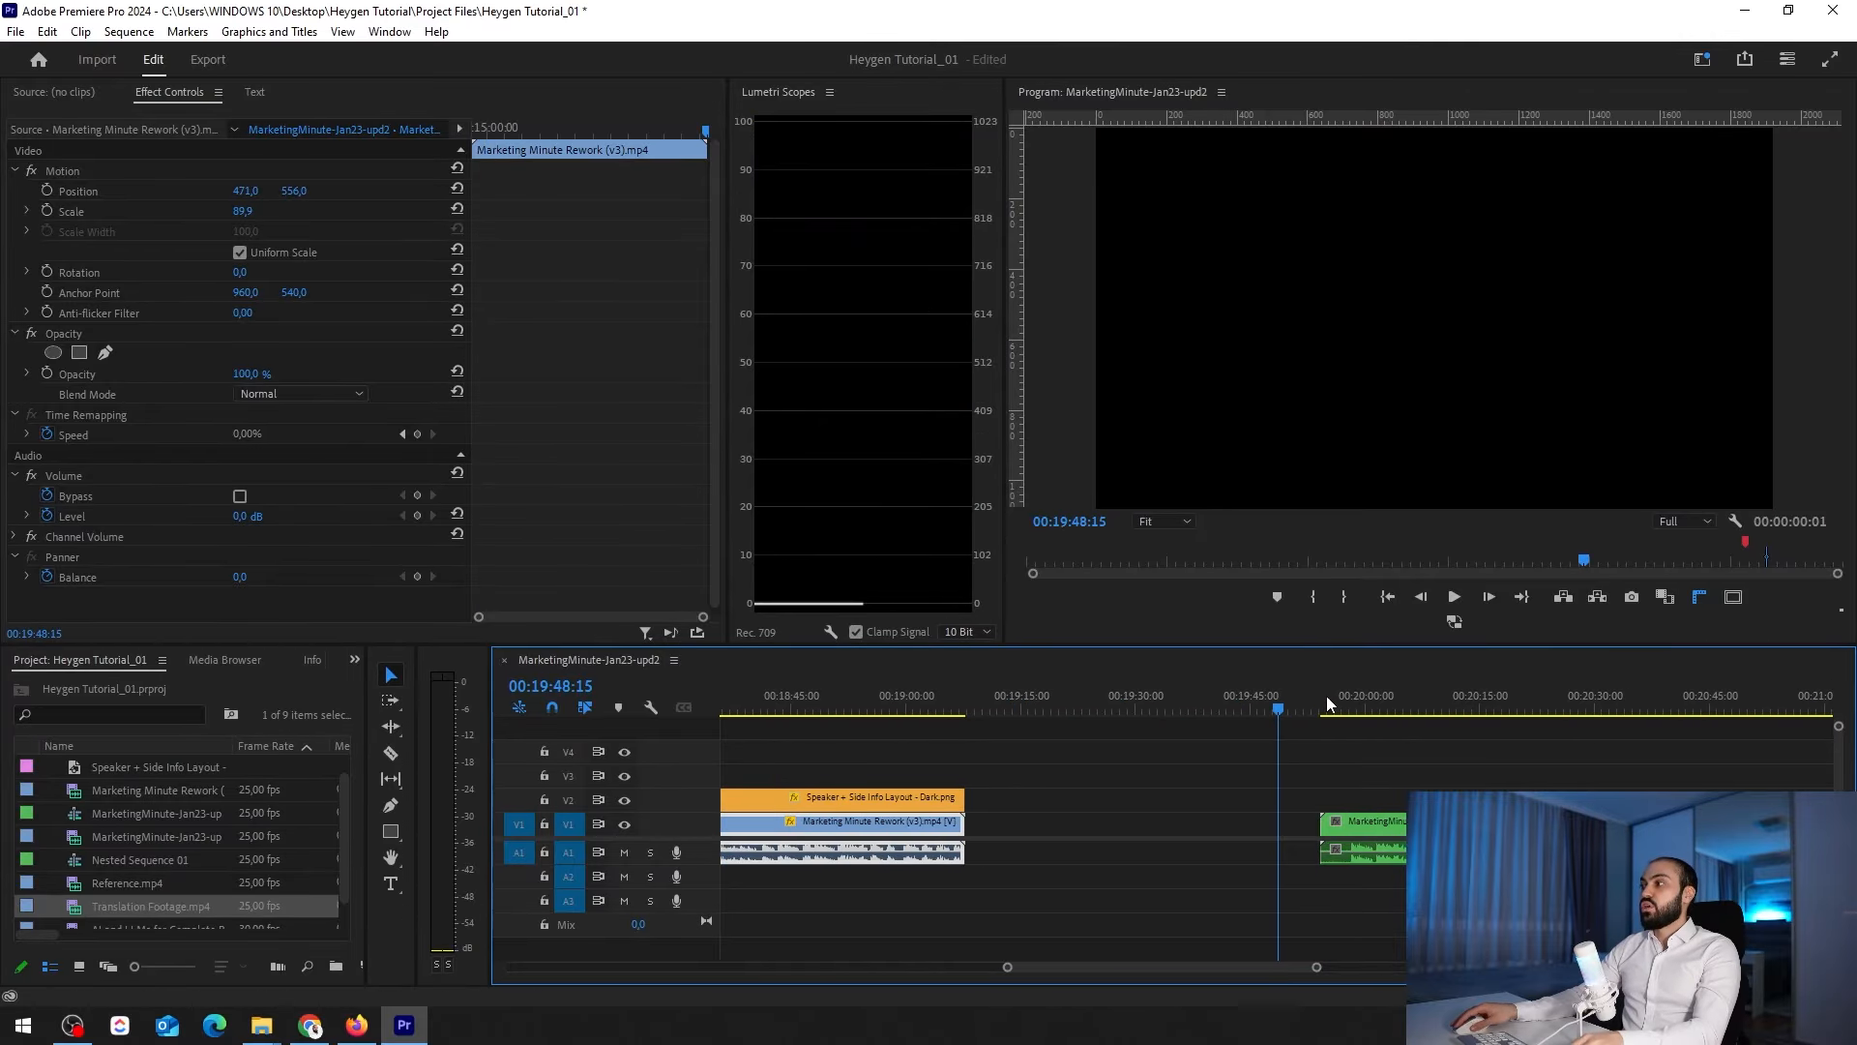
key(space)
key(grave)
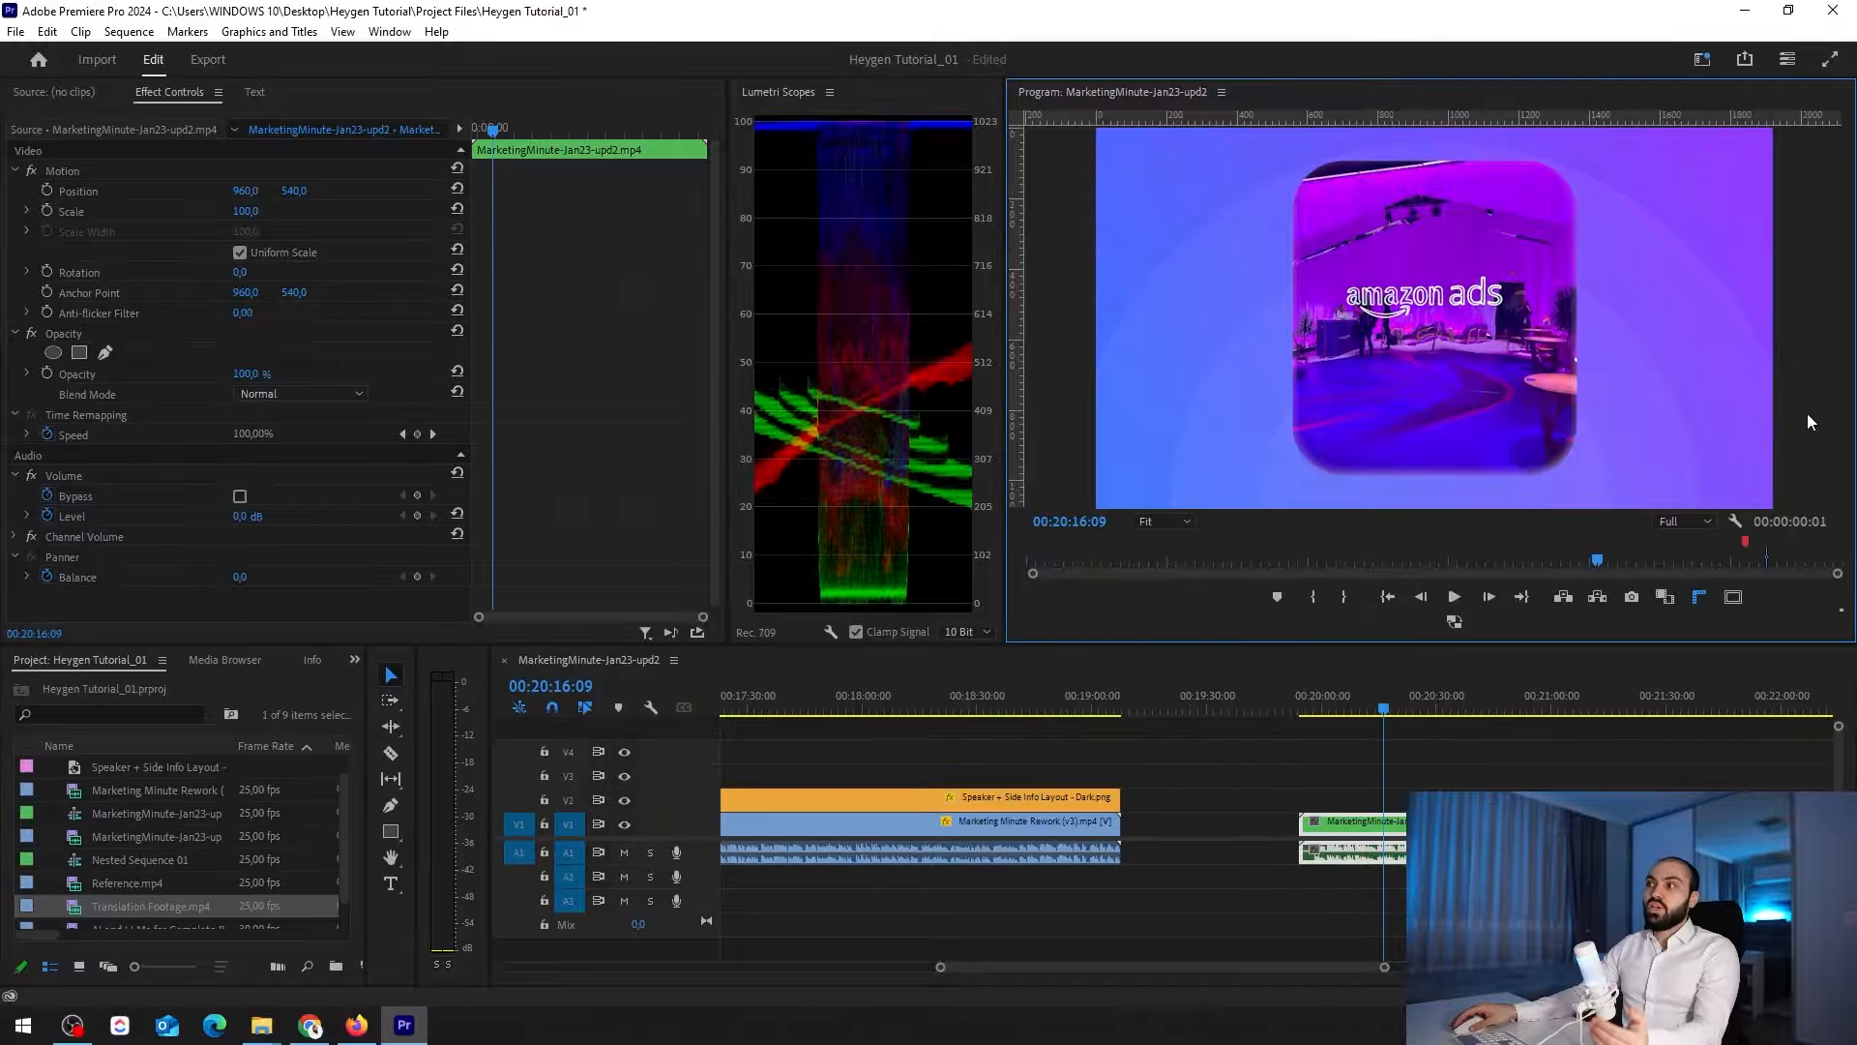
Return to the Reference.mp4 clip at about 00:00:14, mute audio track A1 and play the clip
key(backslash)
click(1299, 697)
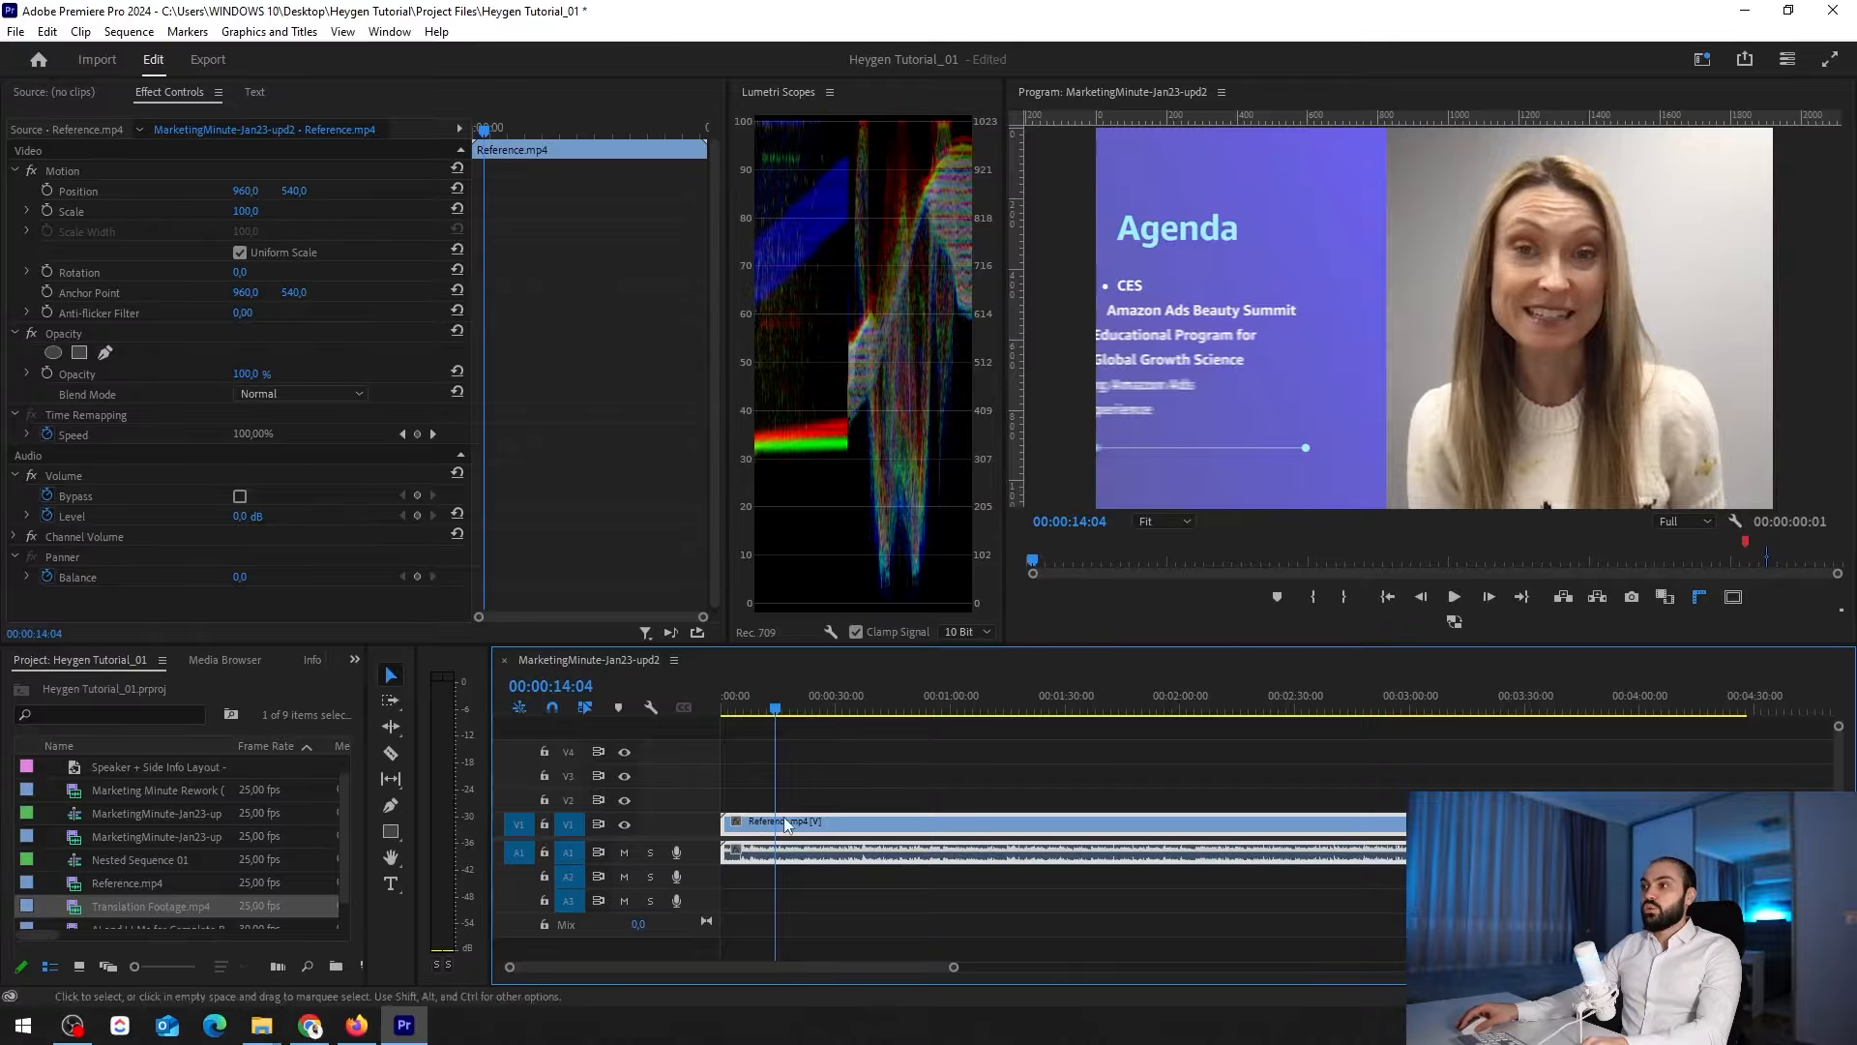
click(624, 851)
key(space)
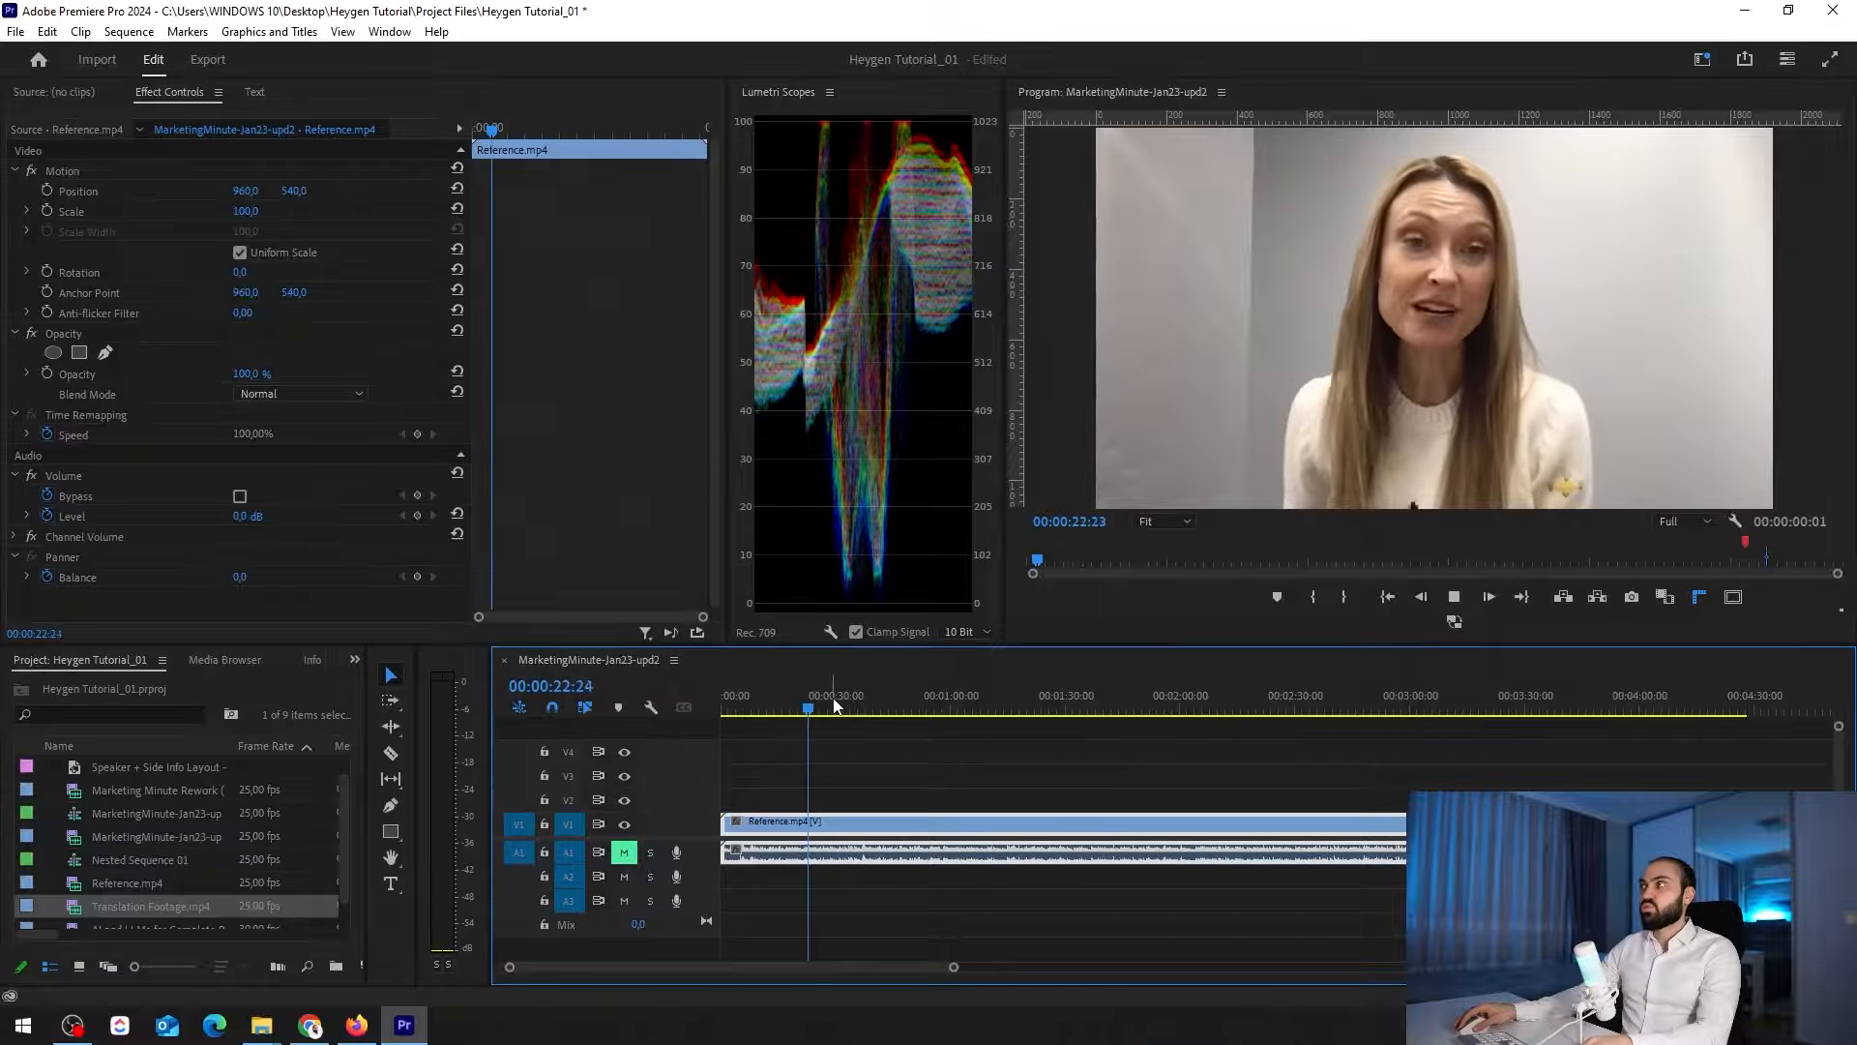
Scrub forward through the Reference.mp4 clip to its bullet-point layout at about 00:00:59
key(=)
drag(900, 703, 1181, 681)
key(minus)
key(minus)
key(minus)
key(minus)
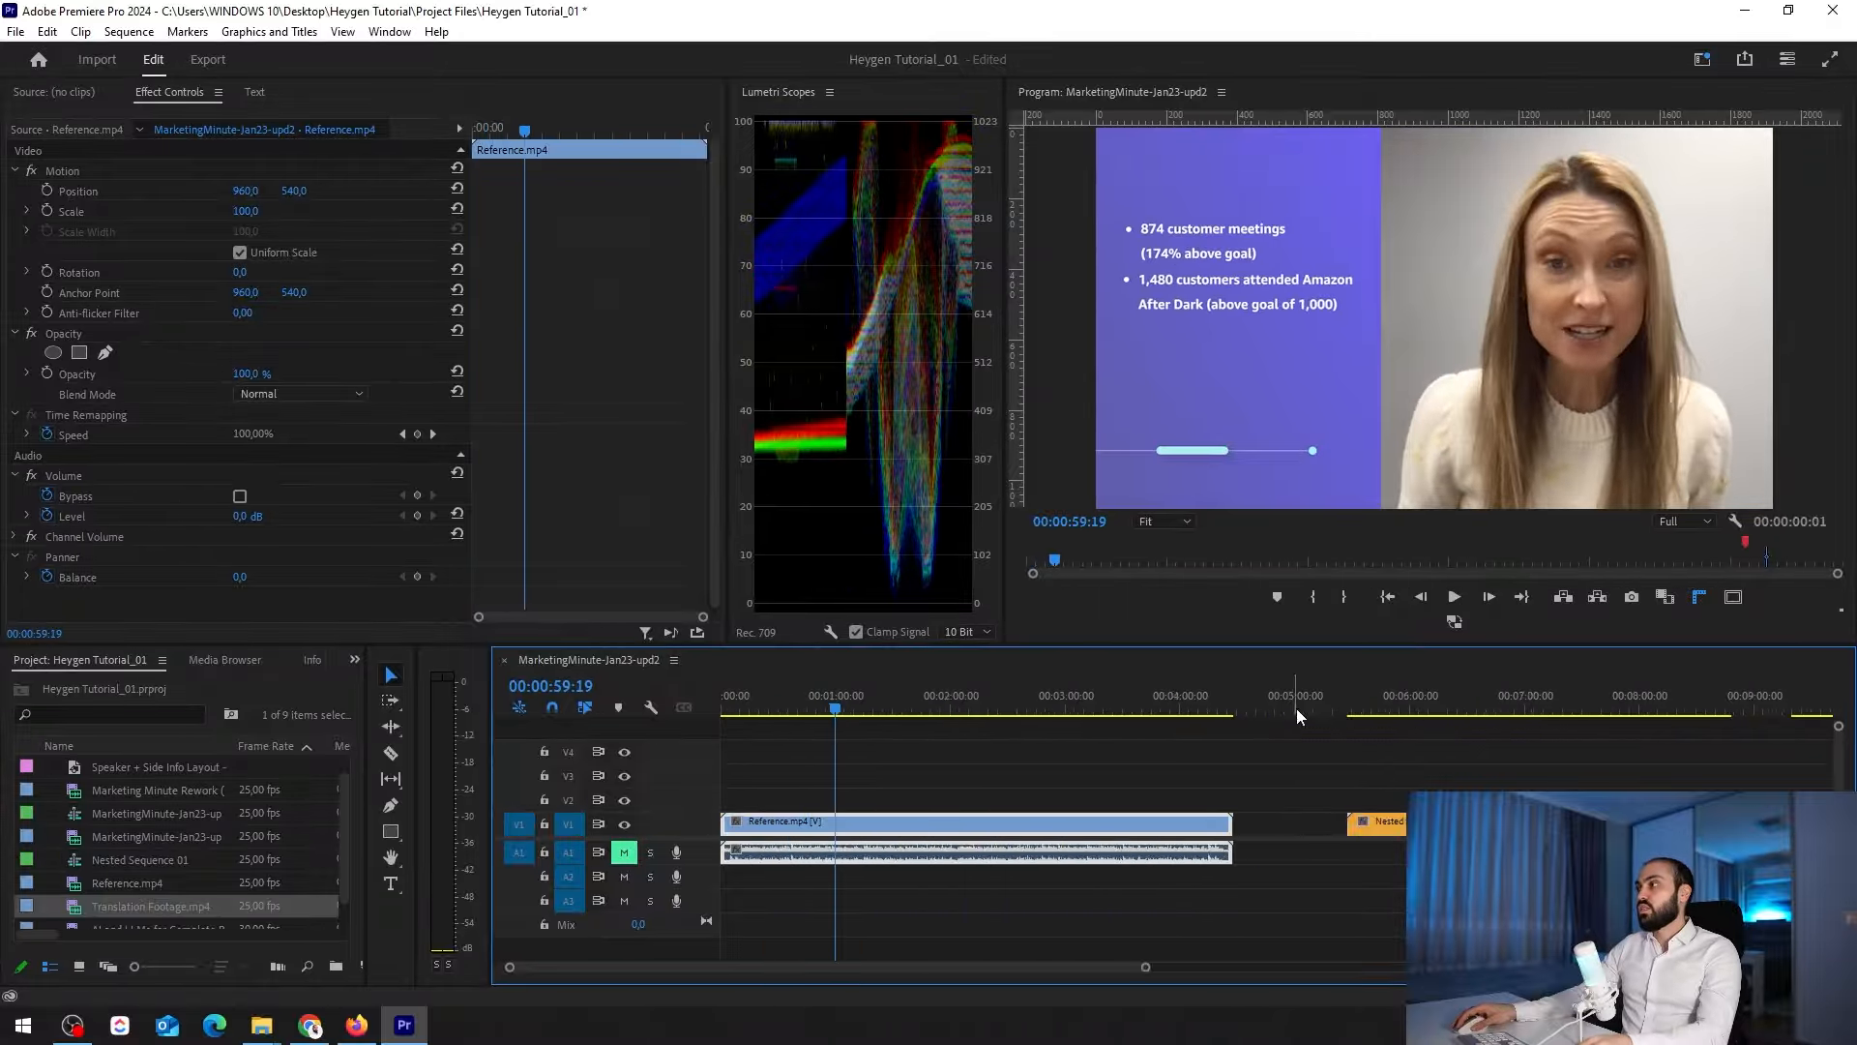
Revisit the Speaker + Side Info Layout section, scrubbing back to its start and moving the playhead to about 00:17:14
click(1212, 708)
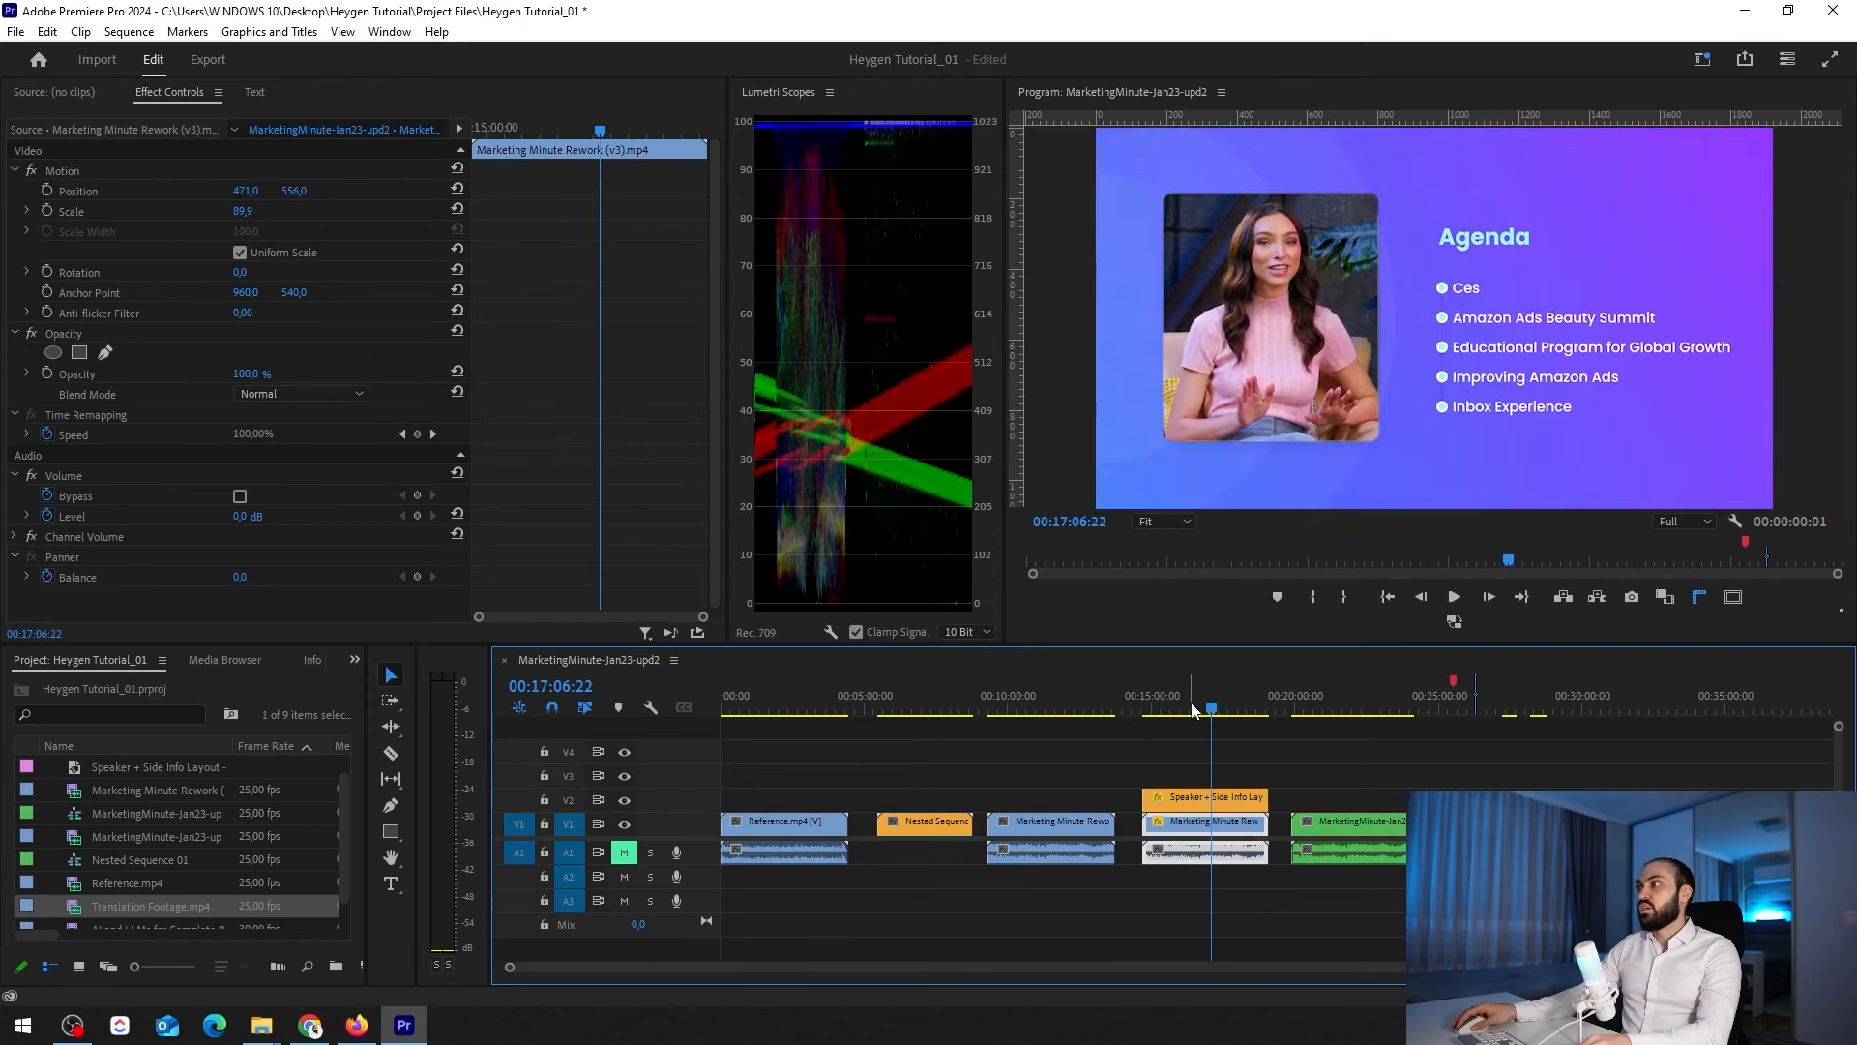
drag(1194, 712, 1147, 710)
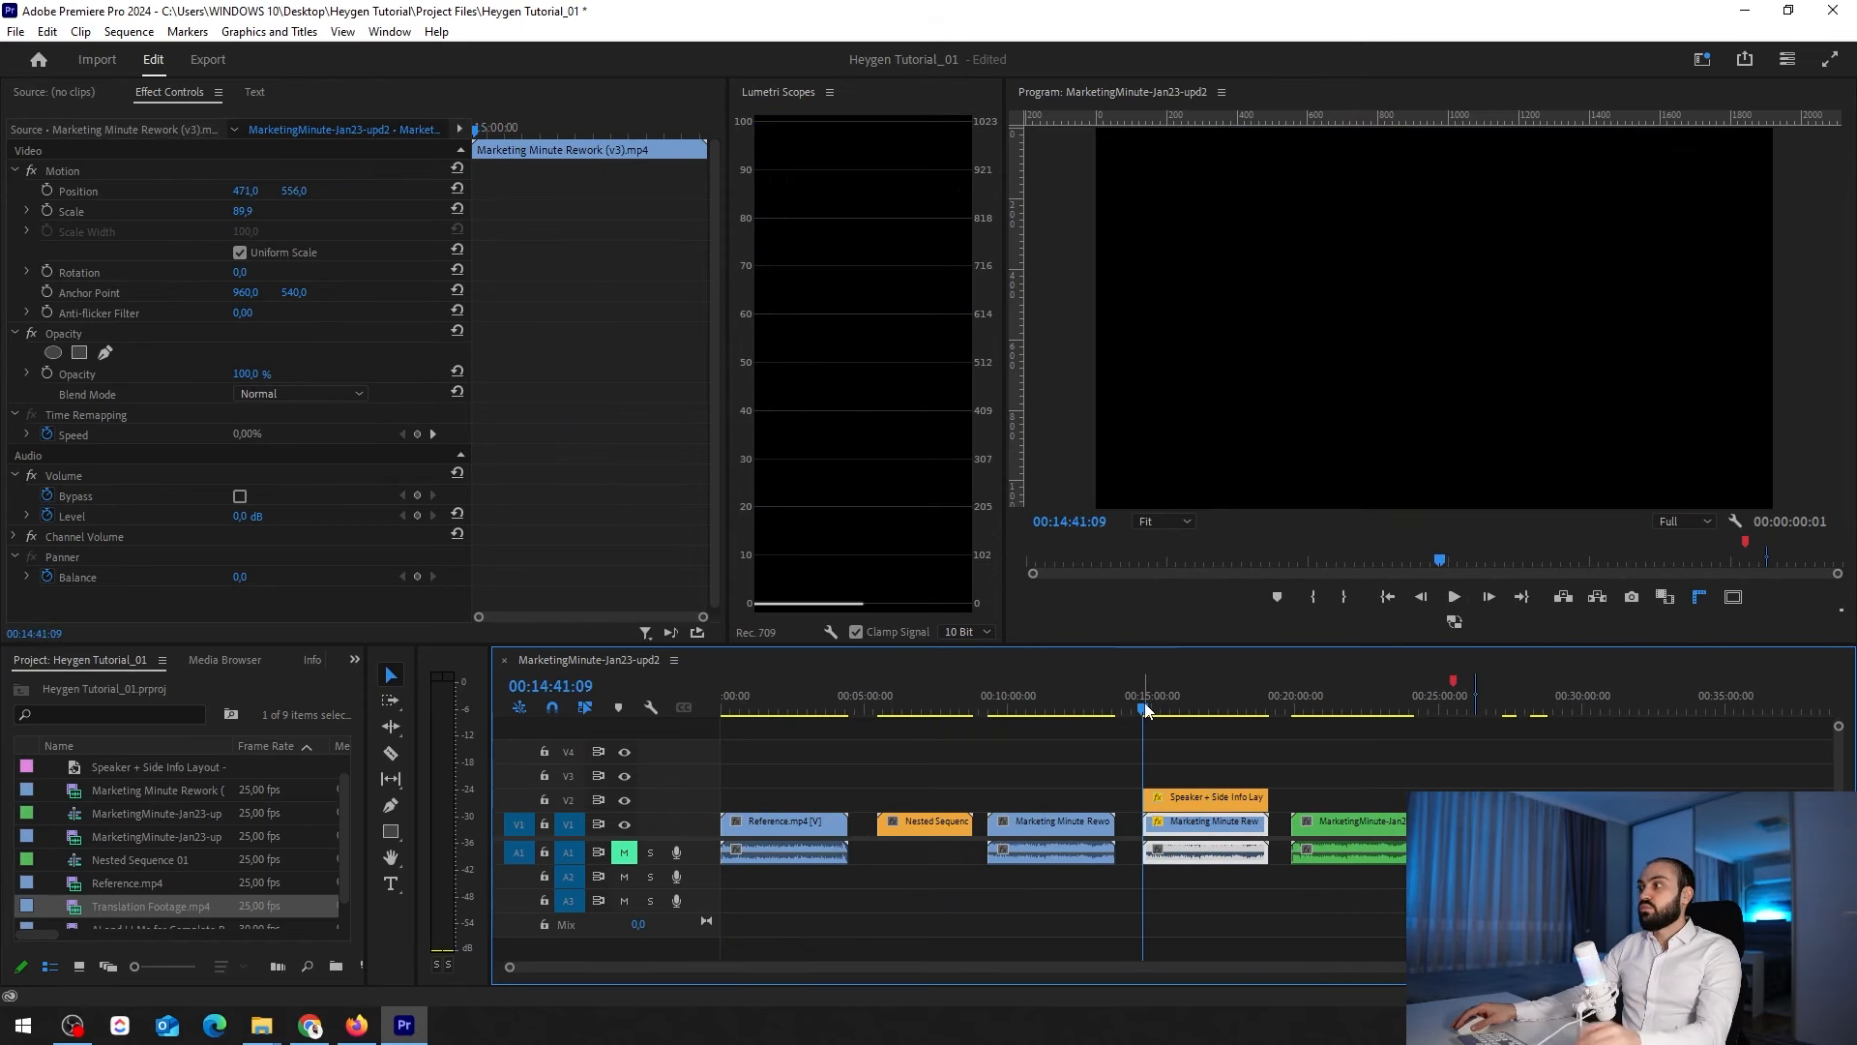
click(1216, 711)
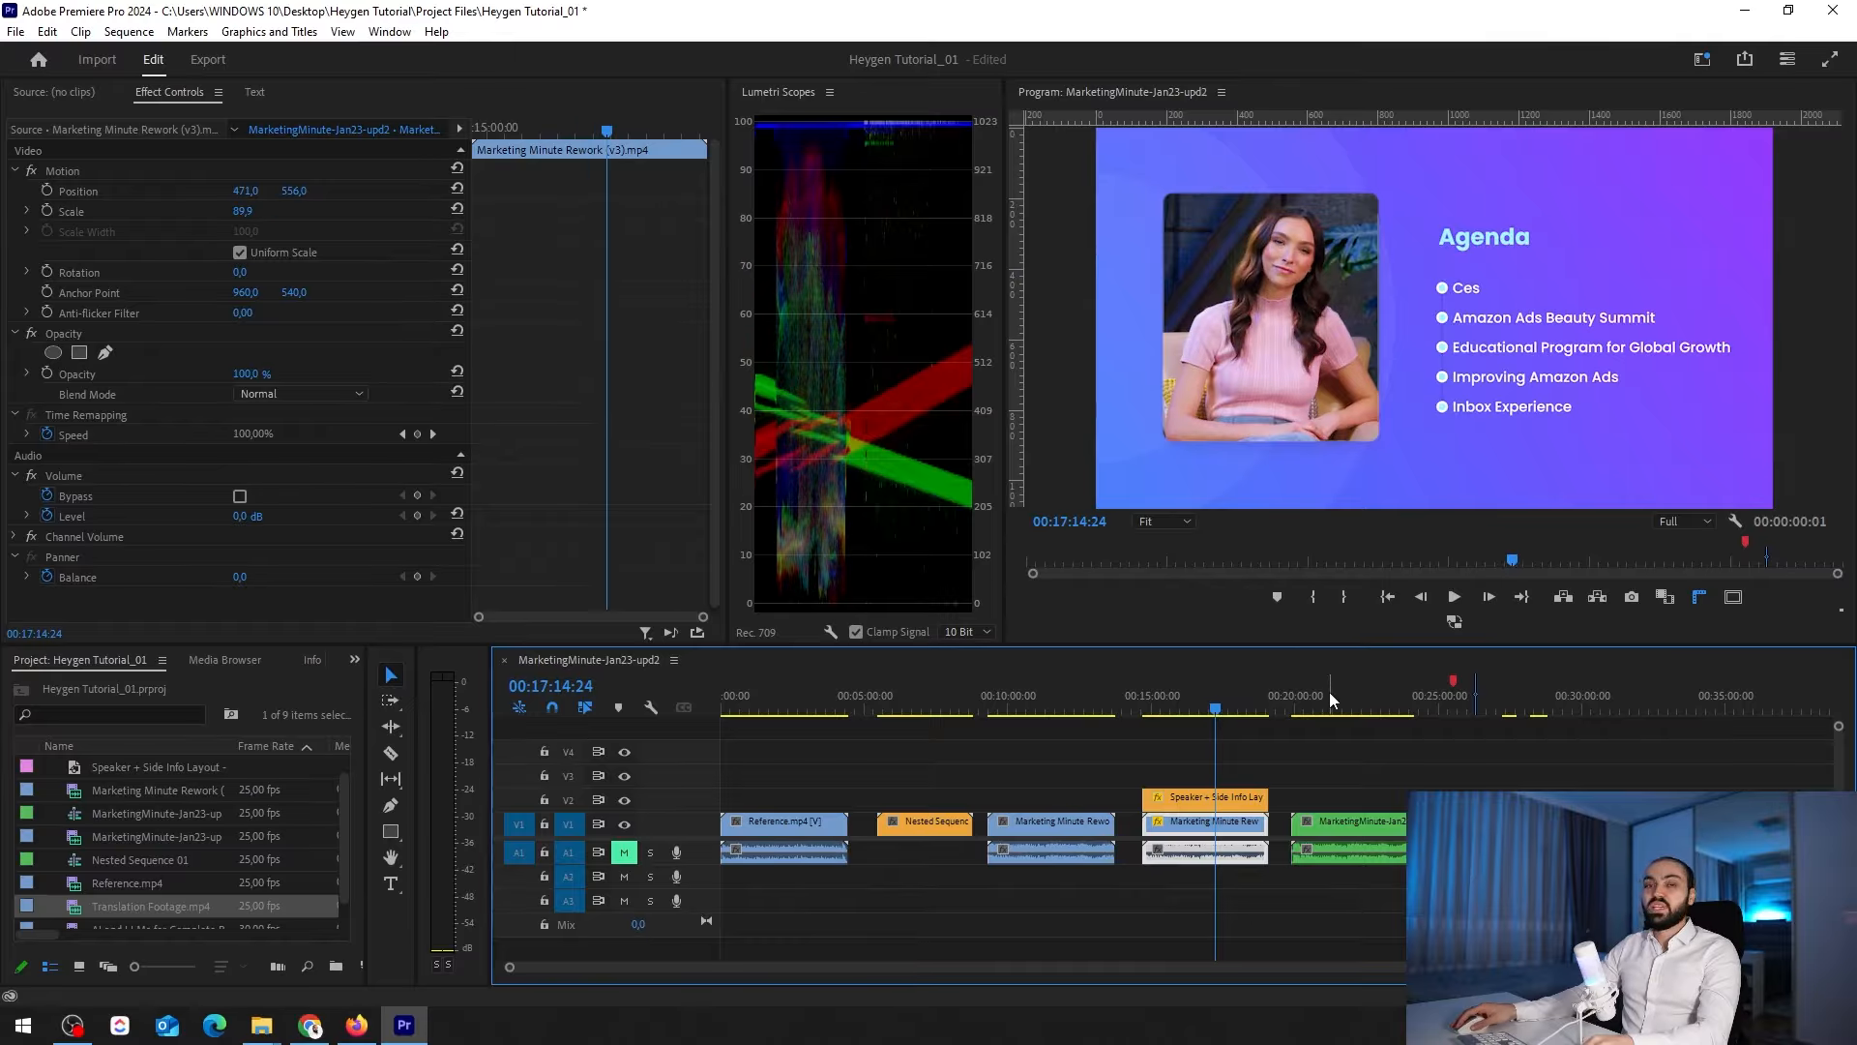